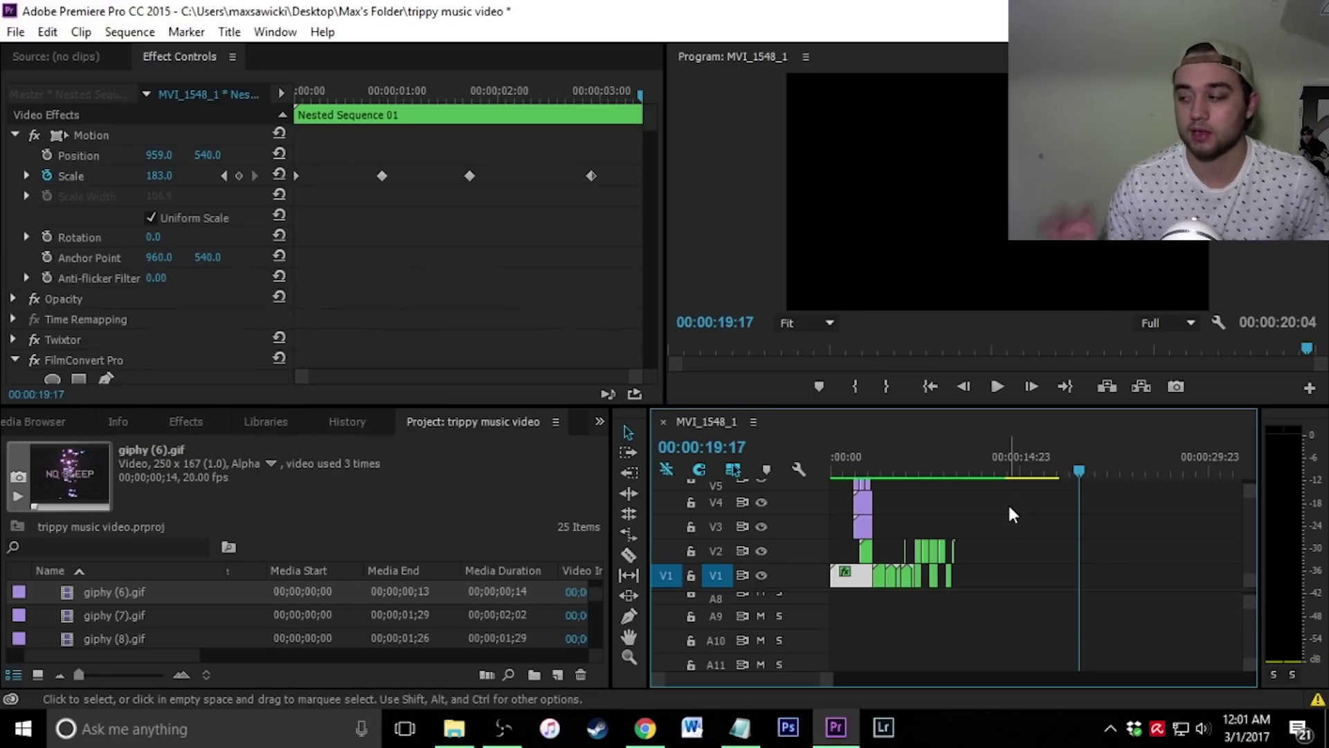
- Find Nested Sequence 01 among the project items and place it on V1 at 00:00:21:08, after the existing clips
{"action": "mouse_move", "coordinate": [1091, 477]}
{"action": "left_mouse_down"}
{"action": "mouse_move", "coordinate": [1054, 474]}
{"action": "mouse_move", "coordinate": [1081, 471]}
{"action": "left_mouse_up"}
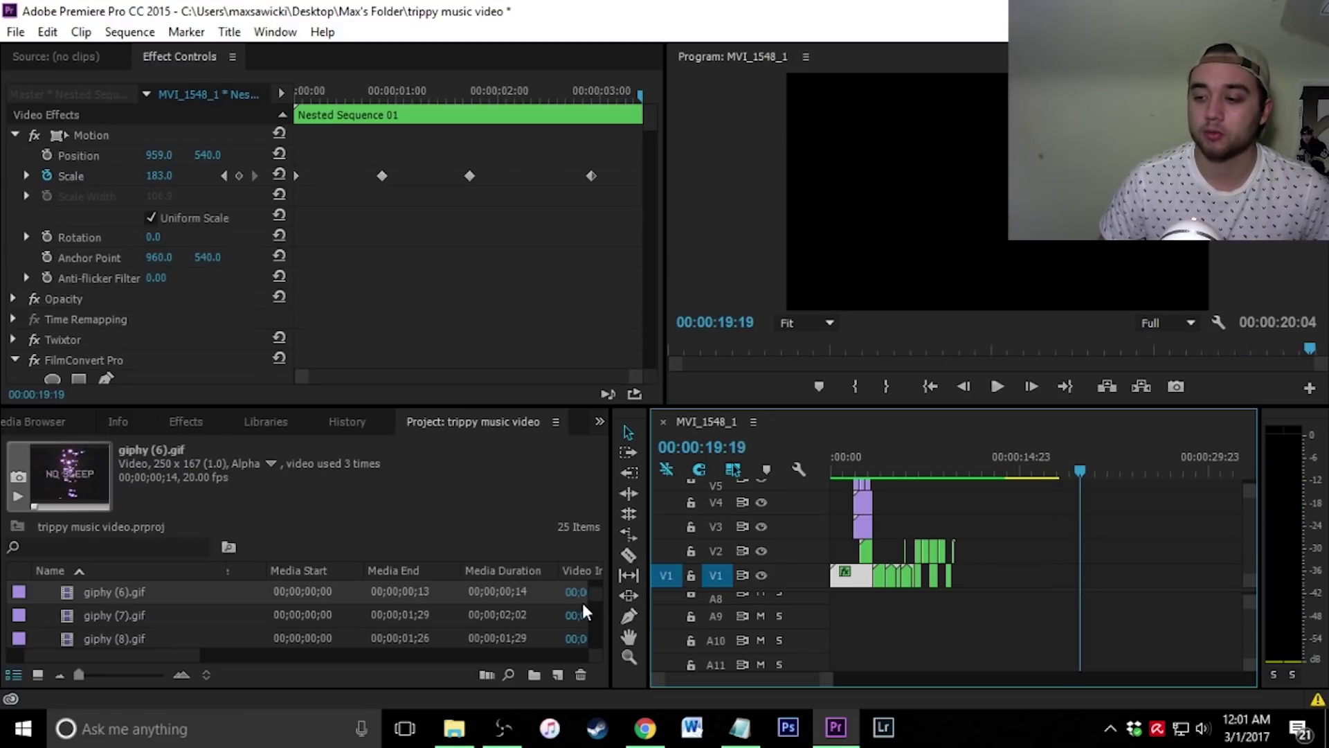
{"action": "scroll", "coordinate": [450, 620], "scroll_direction": "up", "scroll_amount": 3}
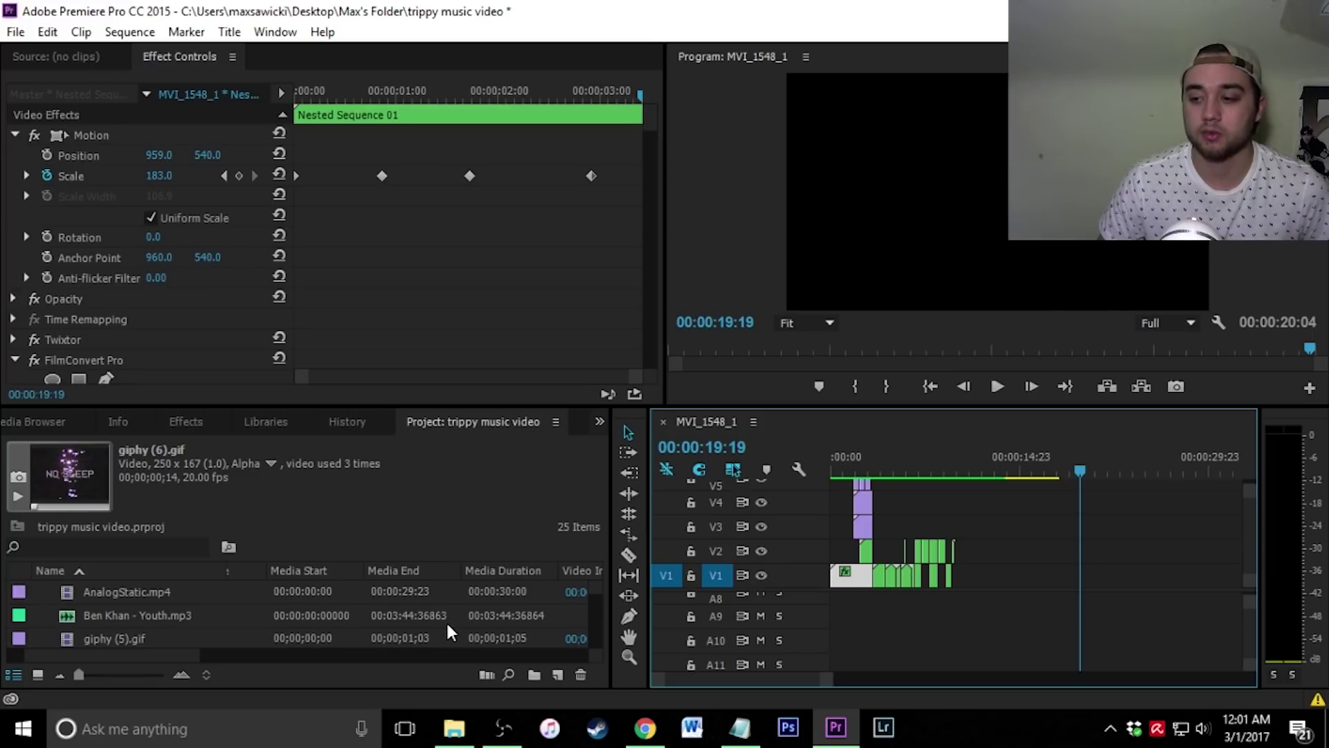
{"action": "scroll", "coordinate": [439, 627], "scroll_direction": "down", "scroll_amount": 4}
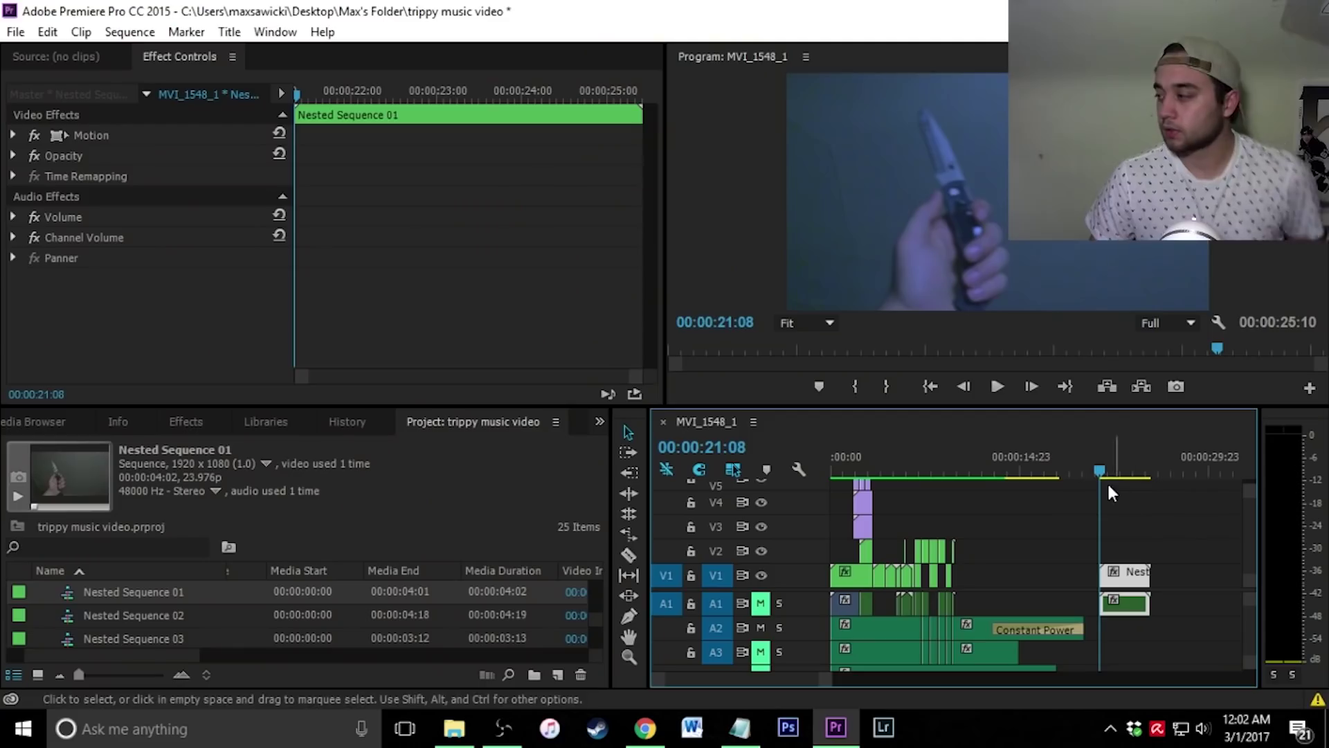
- Preview the newly placed Nested Sequence 01 clip and return the playhead to its start at 00:00:21:08
{"action": "left_click", "coordinate": [998, 386]}
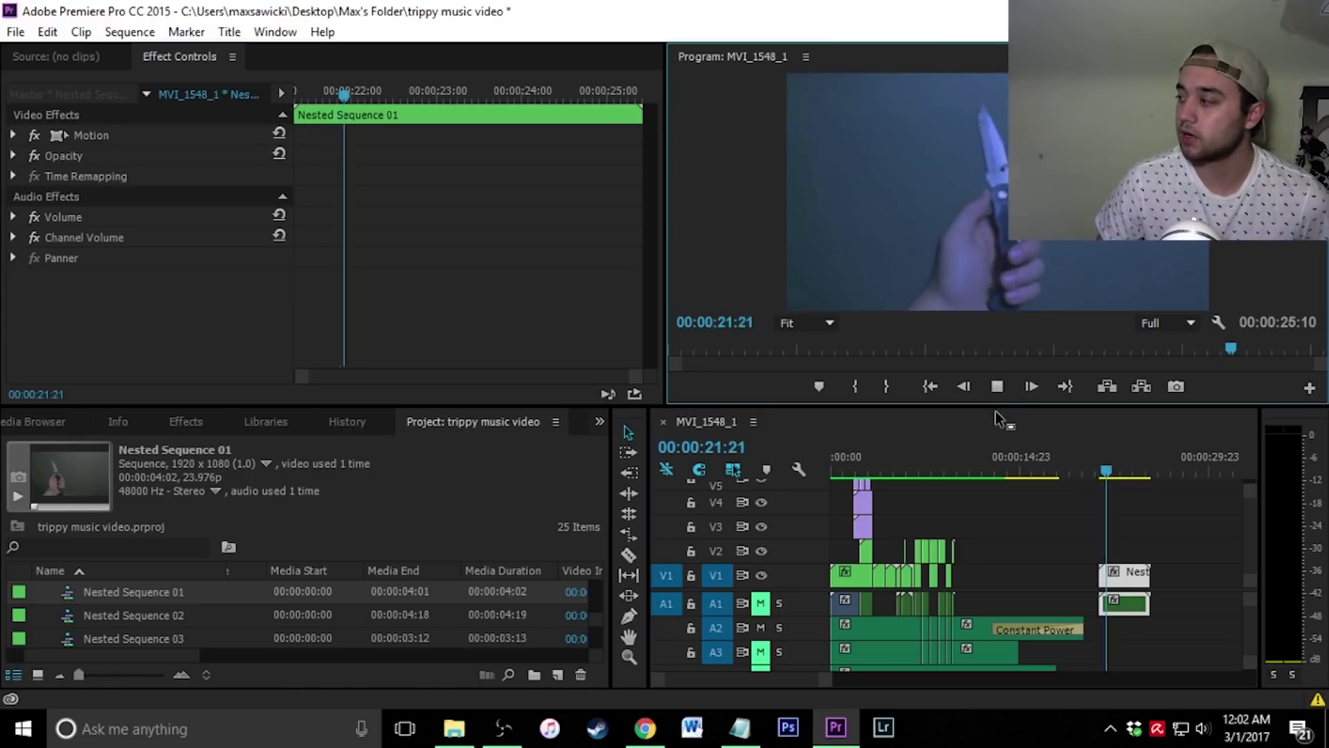
{"action": "left_click", "coordinate": [1094, 474]}
{"action": "left_click_drag", "start_coordinate": [1094, 472], "coordinate": [1099, 473]}
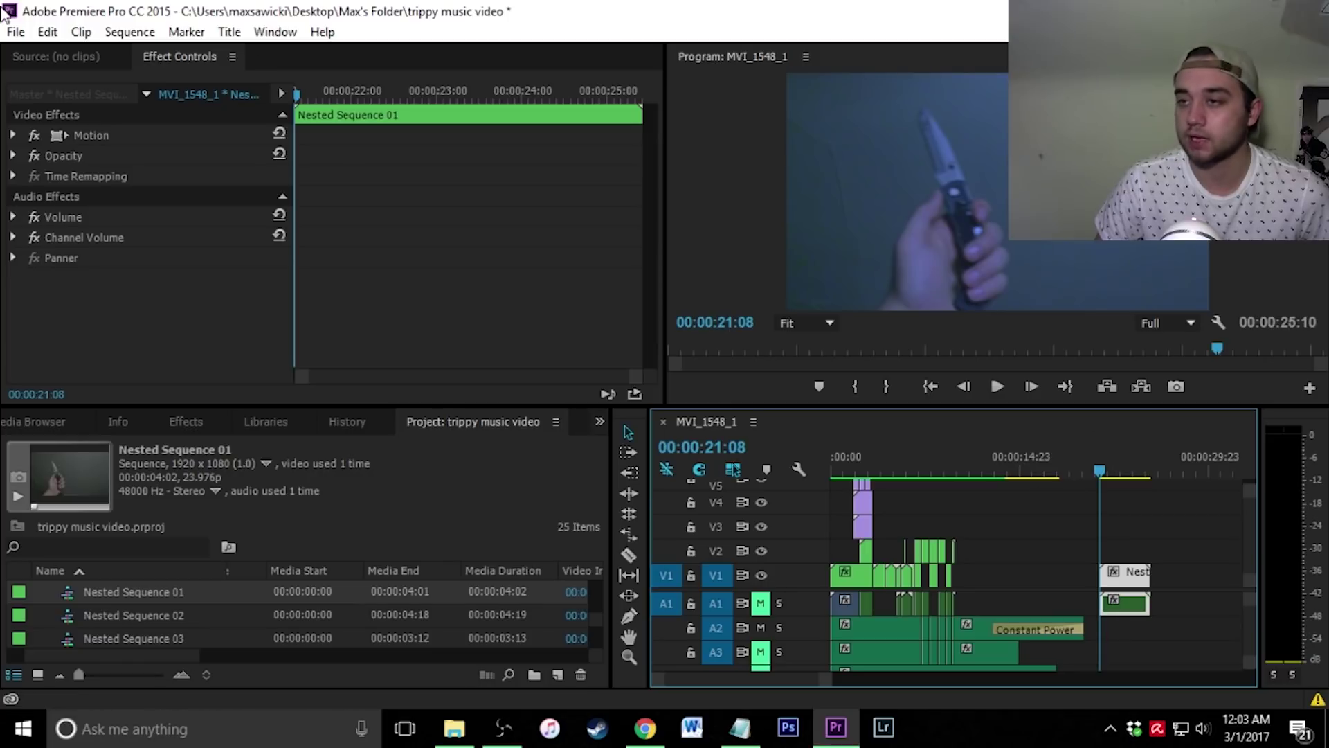
- Enable Scale keyframing at the clip's start and add a second Scale keyframe of 119 at 00:00:21:19
{"action": "left_click", "coordinate": [13, 135]}
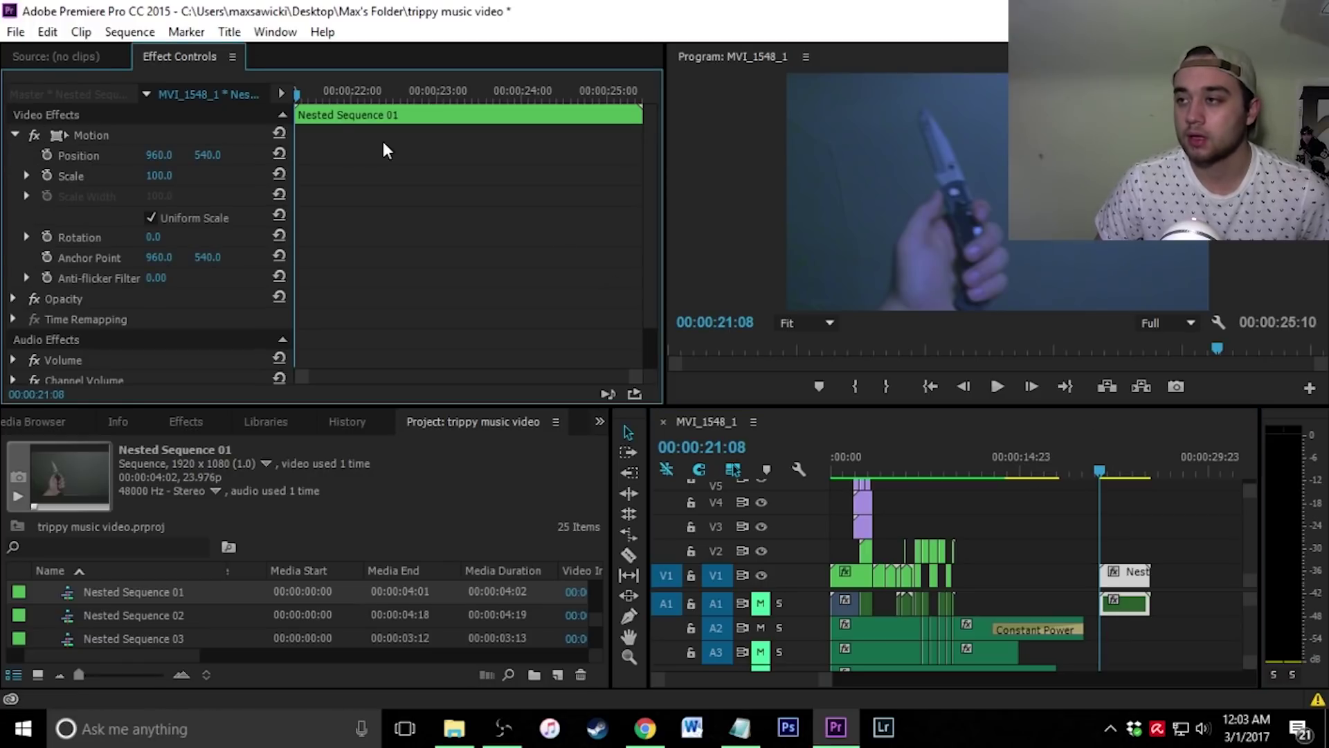
{"action": "left_click", "coordinate": [47, 175]}
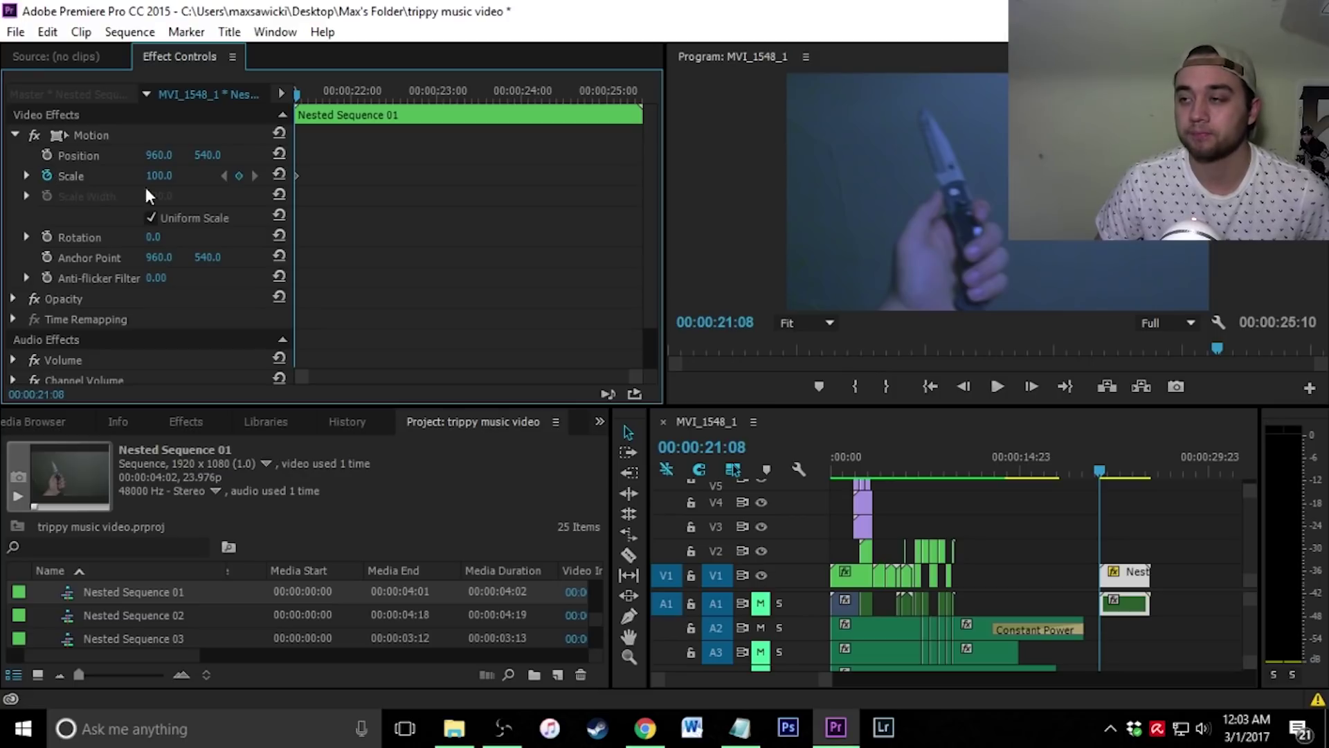
{"action": "left_click", "coordinate": [300, 94]}
{"action": "left_click_drag", "start_coordinate": [301, 94], "coordinate": [336, 99]}
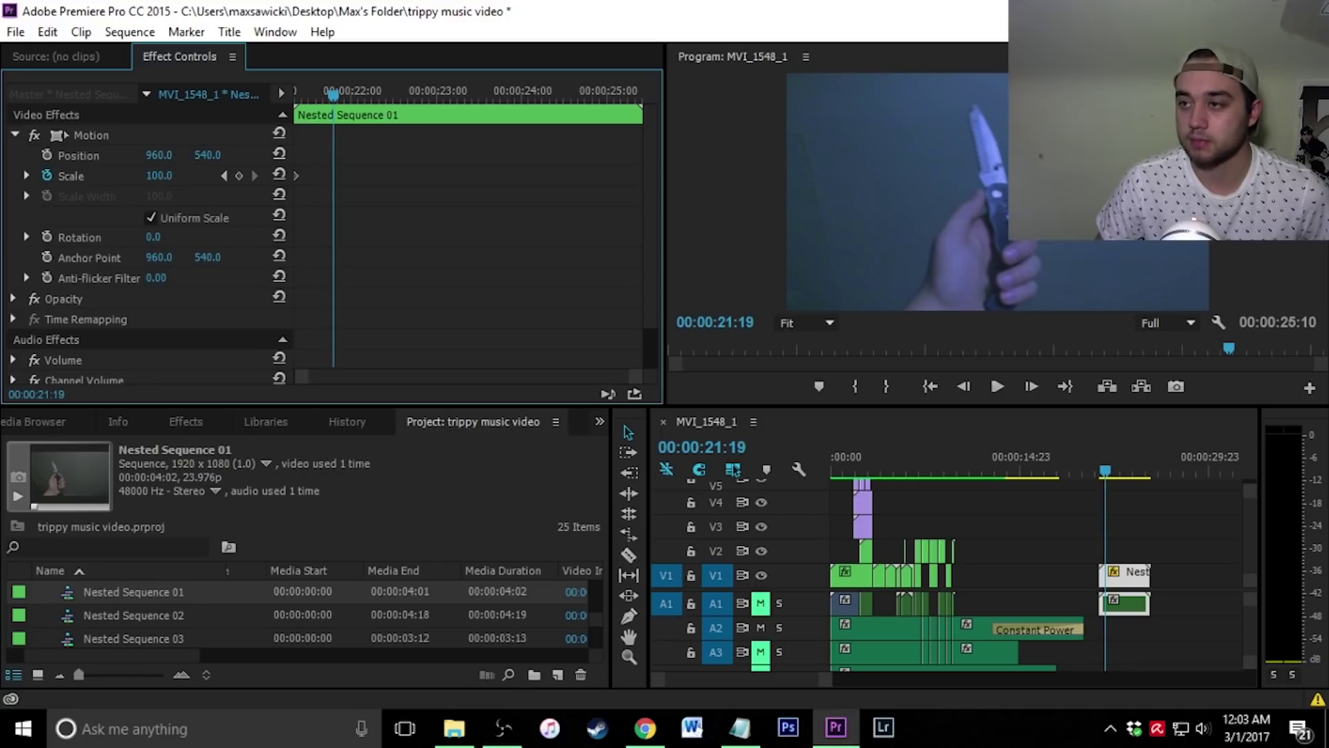
{"action": "left_click_drag", "start_coordinate": [158, 175], "coordinate": [172, 175]}
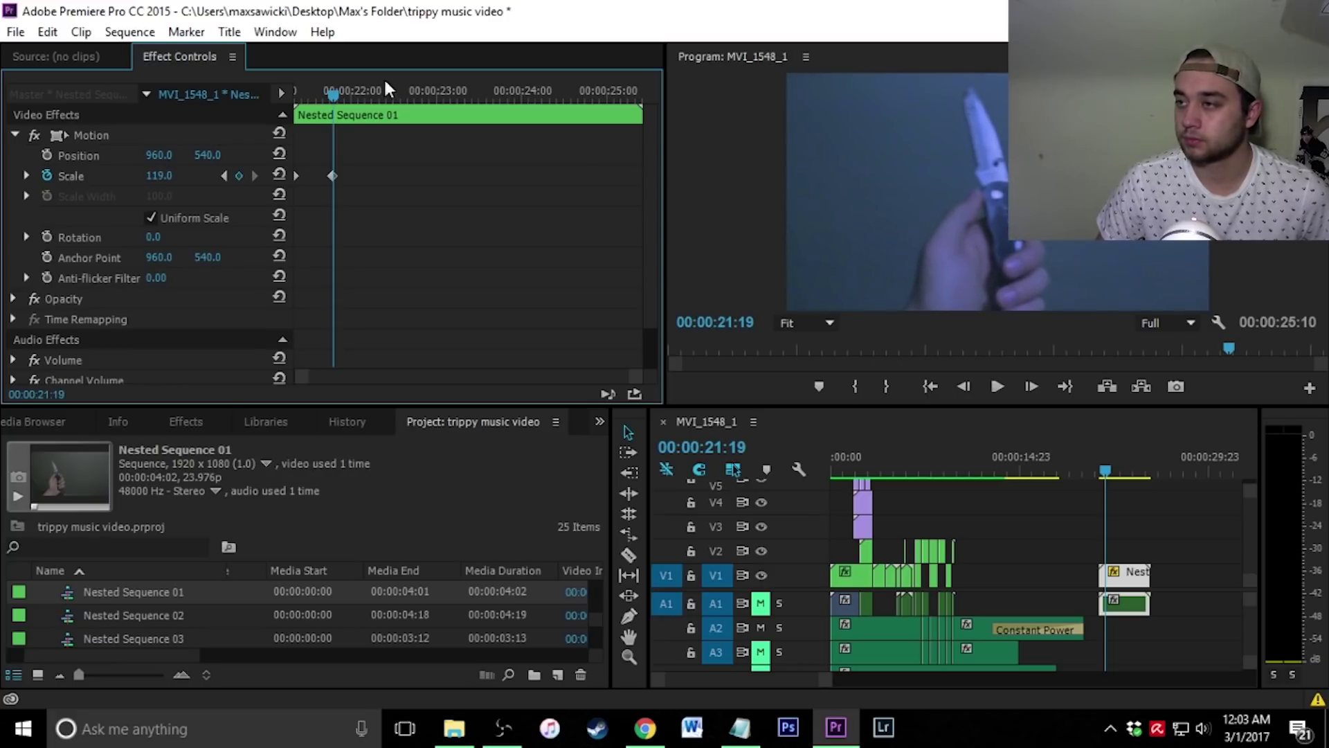
- Add a larger Scale keyframe at 00:00:22:14 and another of 161 at 00:00:23:01
{"action": "left_click_drag", "start_coordinate": [337, 94], "coordinate": [400, 97]}
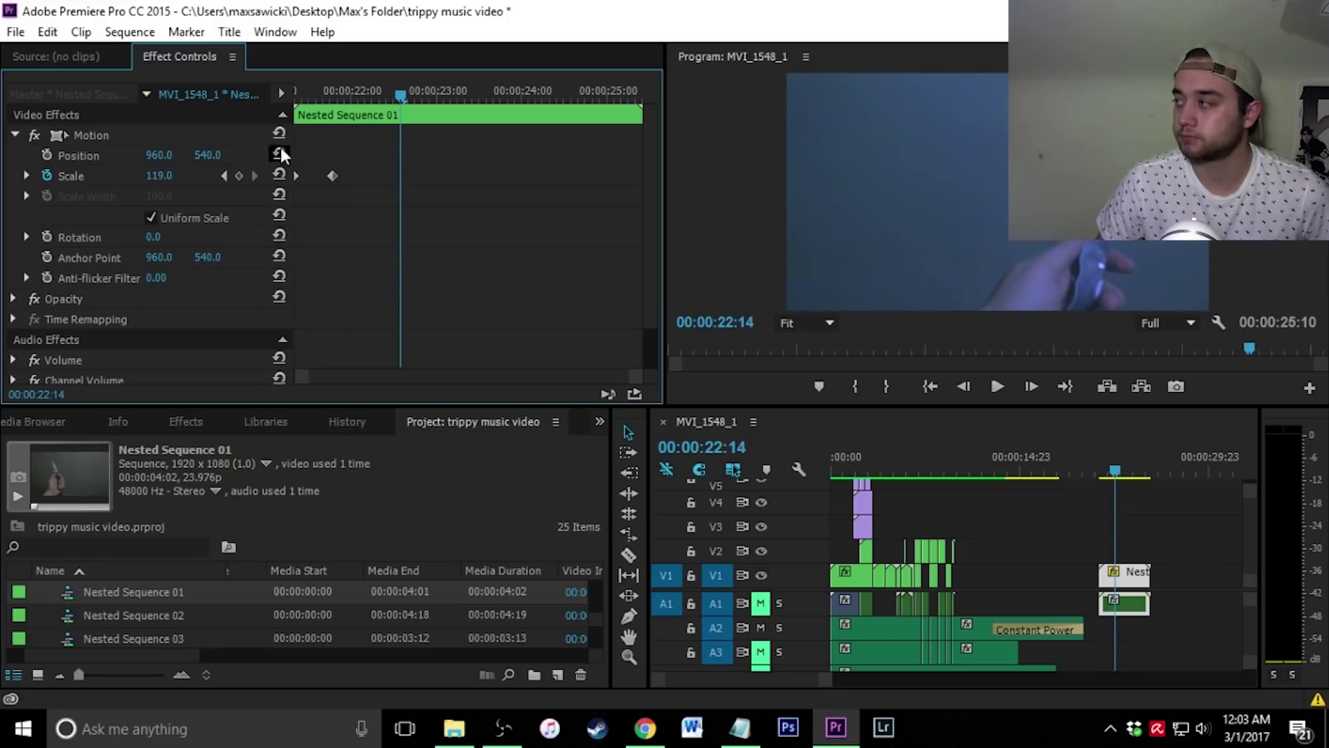
{"action": "left_click_drag", "start_coordinate": [158, 175], "coordinate": [176, 175]}
{"action": "left_click_drag", "start_coordinate": [398, 95], "coordinate": [443, 104]}
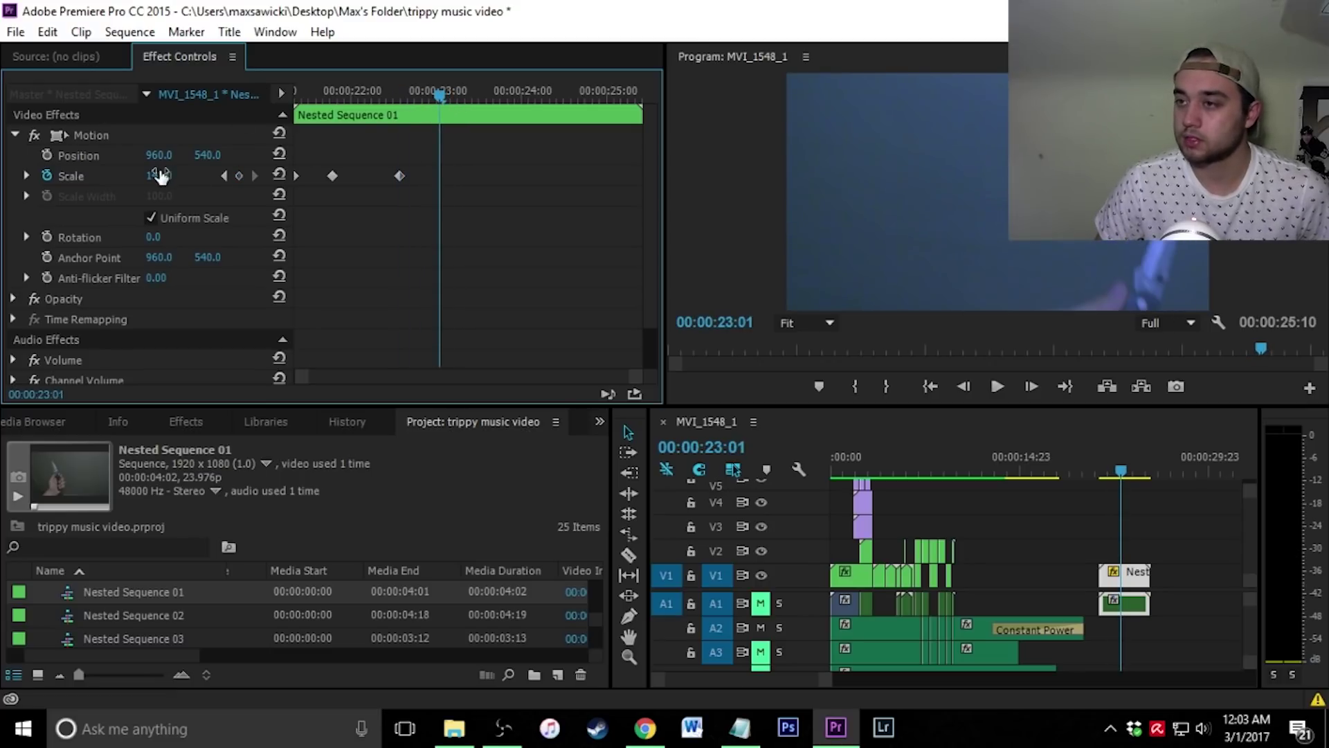
{"action": "left_click_drag", "start_coordinate": [159, 176], "coordinate": [138, 176]}
- Play back the clip's zoom animation and move the playhead back near the clip's start
{"action": "left_click", "coordinate": [995, 388]}
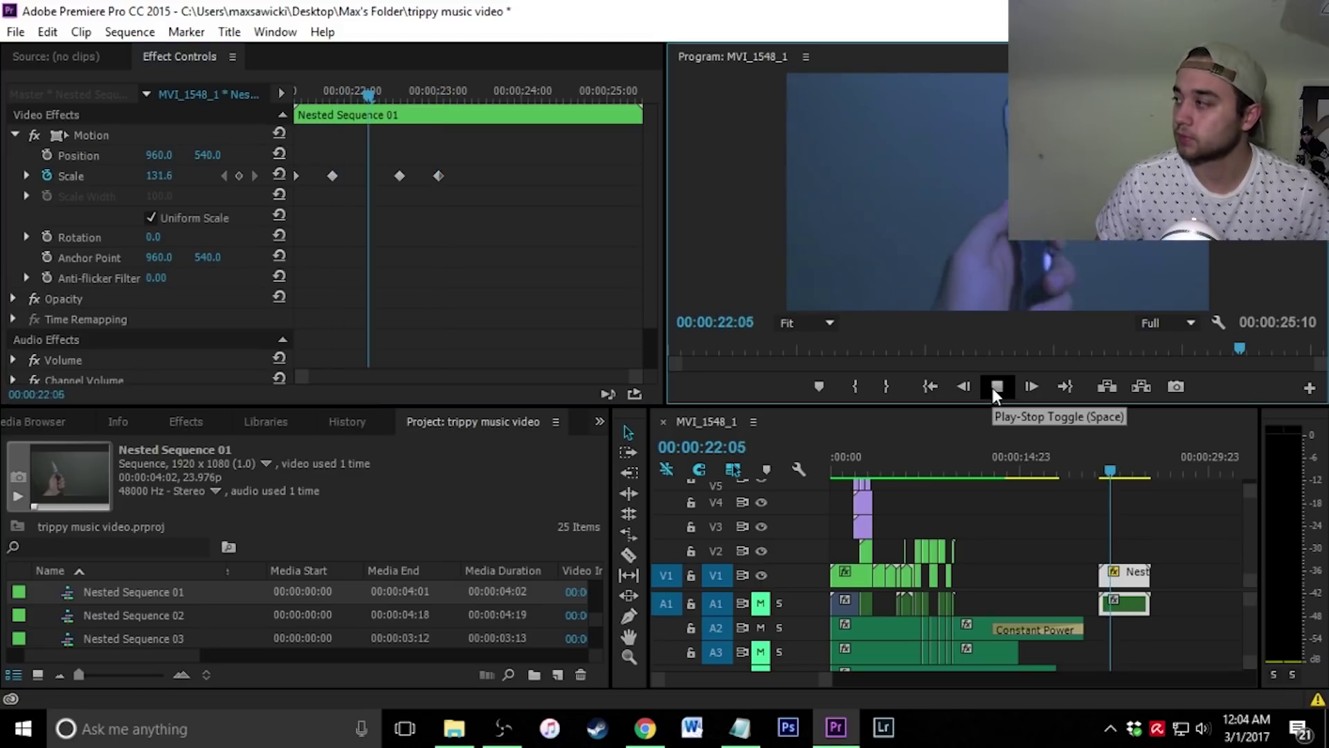
{"action": "left_click", "coordinate": [998, 390]}
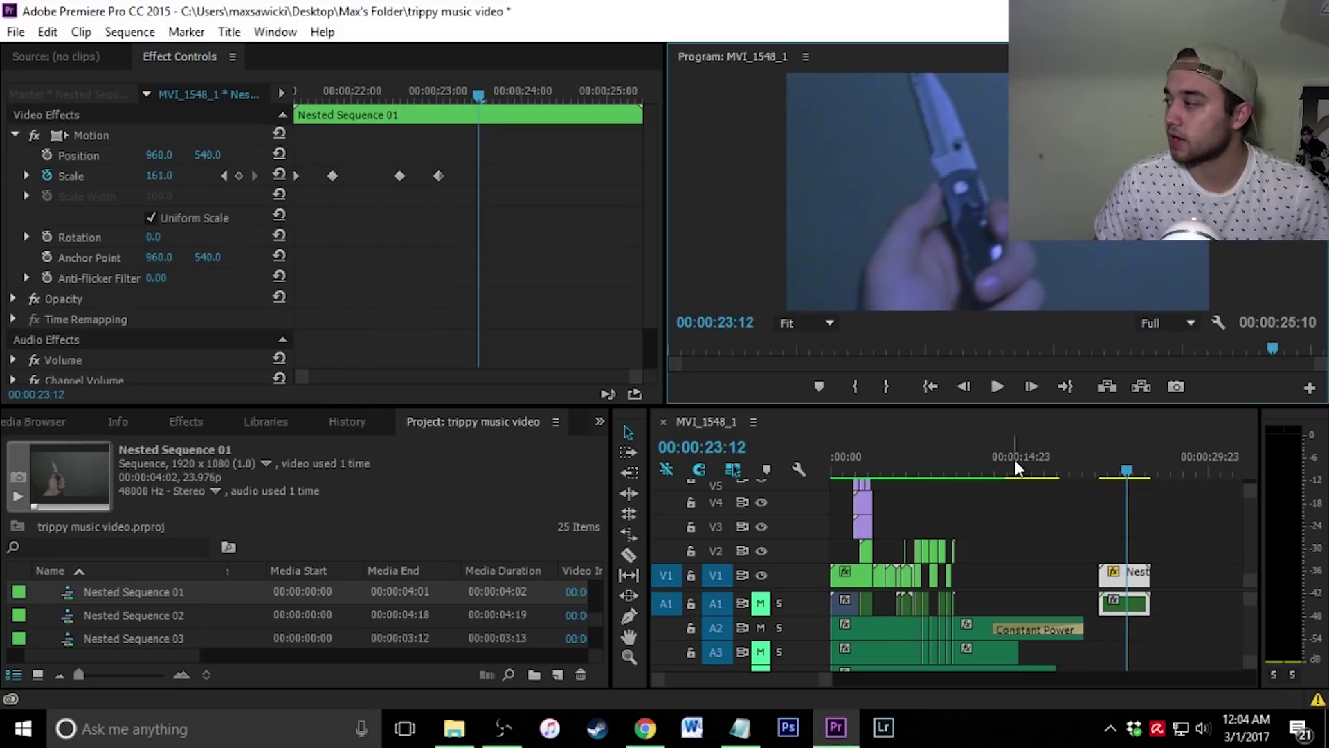
{"action": "left_click", "coordinate": [997, 386]}
{"action": "left_click", "coordinate": [999, 388]}
{"action": "left_click_drag", "start_coordinate": [1133, 478], "coordinate": [1105, 478]}
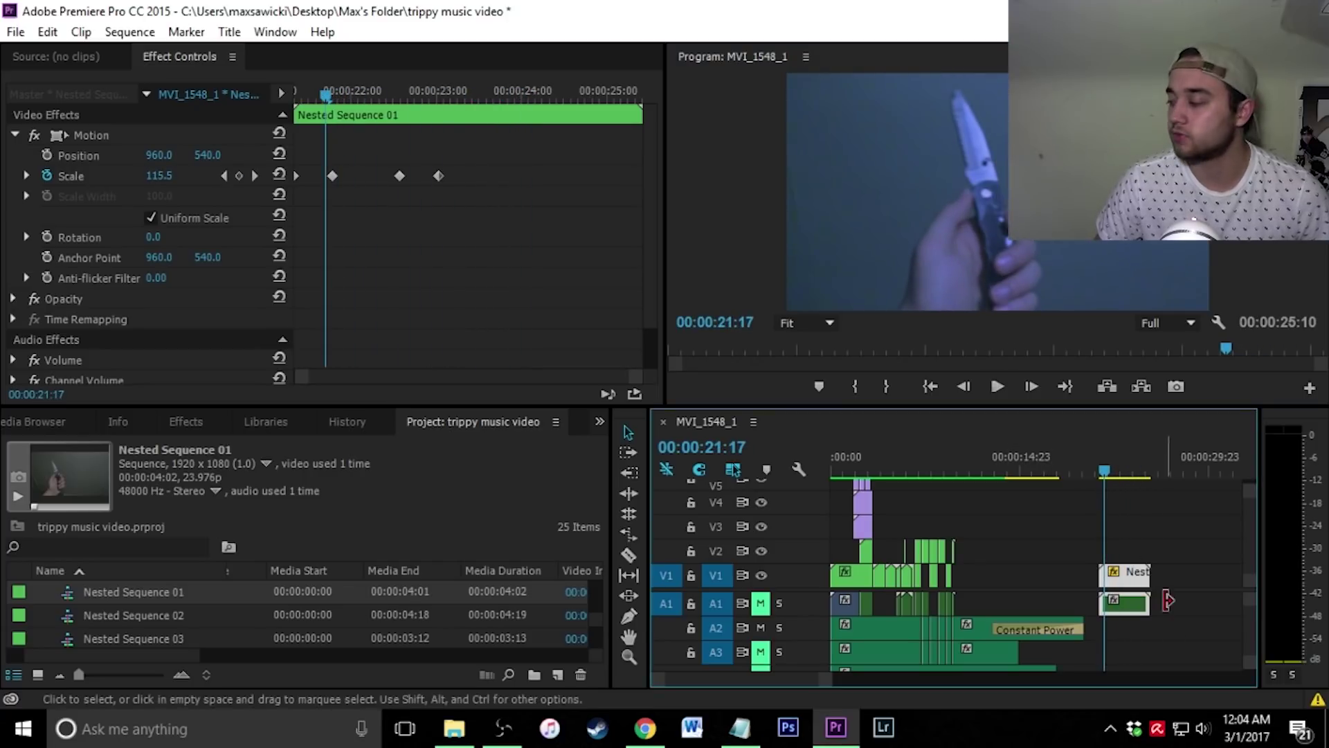
- Slow the nested clip down with Speed/Duration to about twice its length and move the playhead to 00:00:22:19
{"action": "right_click", "coordinate": [1115, 574]}
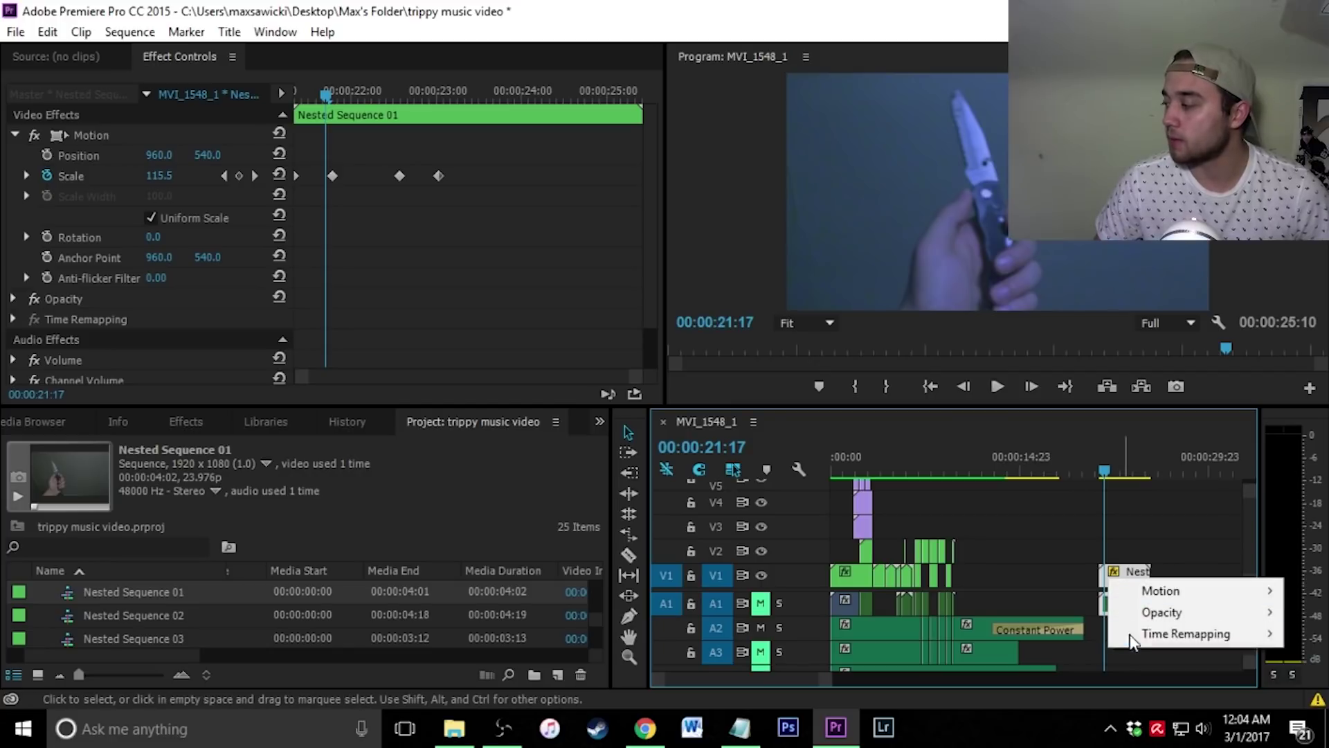
{"action": "left_click", "coordinate": [1140, 555]}
{"action": "right_click", "coordinate": [1128, 585]}
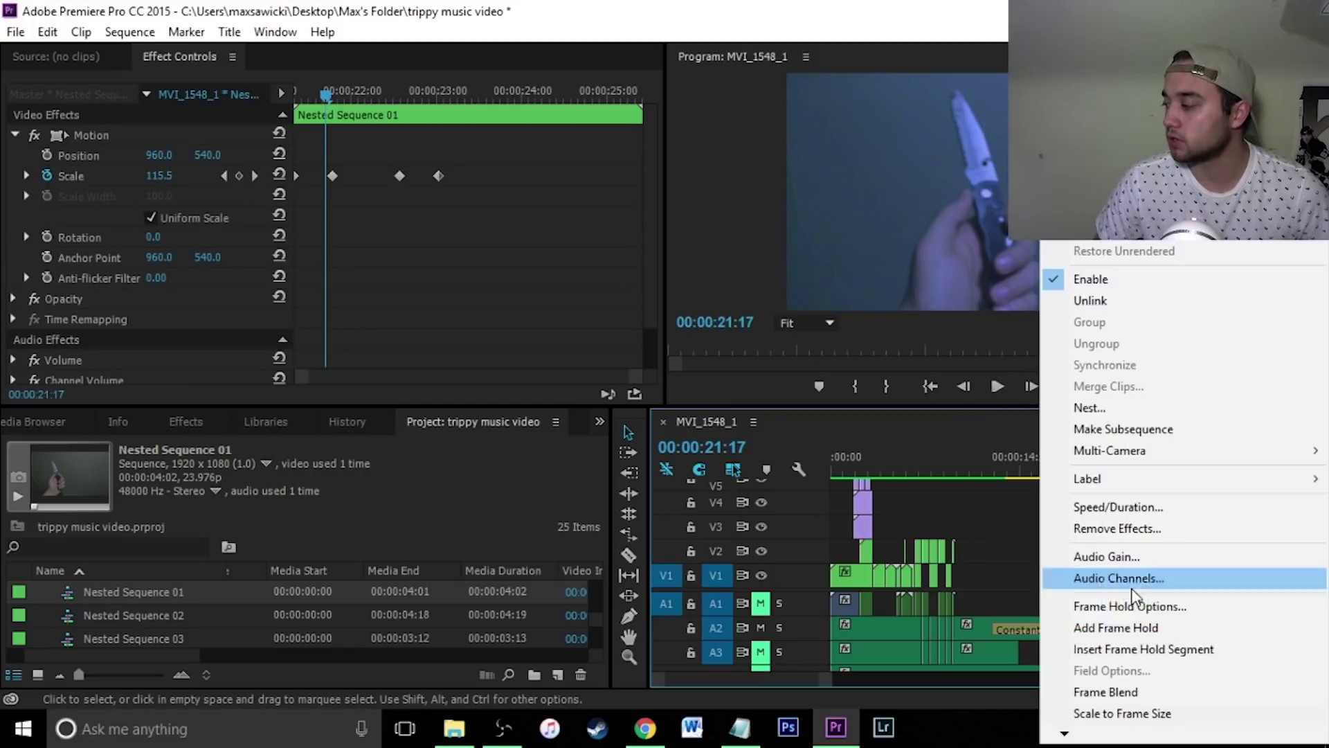
{"action": "left_click", "coordinate": [1133, 505]}
{"action": "key", "text": "Return"}
{"action": "left_click", "coordinate": [1135, 471]}
{"action": "mouse_move", "coordinate": [1135, 468]}
{"action": "left_mouse_down"}
{"action": "mouse_move", "coordinate": [1098, 470]}
{"action": "mouse_move", "coordinate": [1119, 463]}
{"action": "left_mouse_up"}
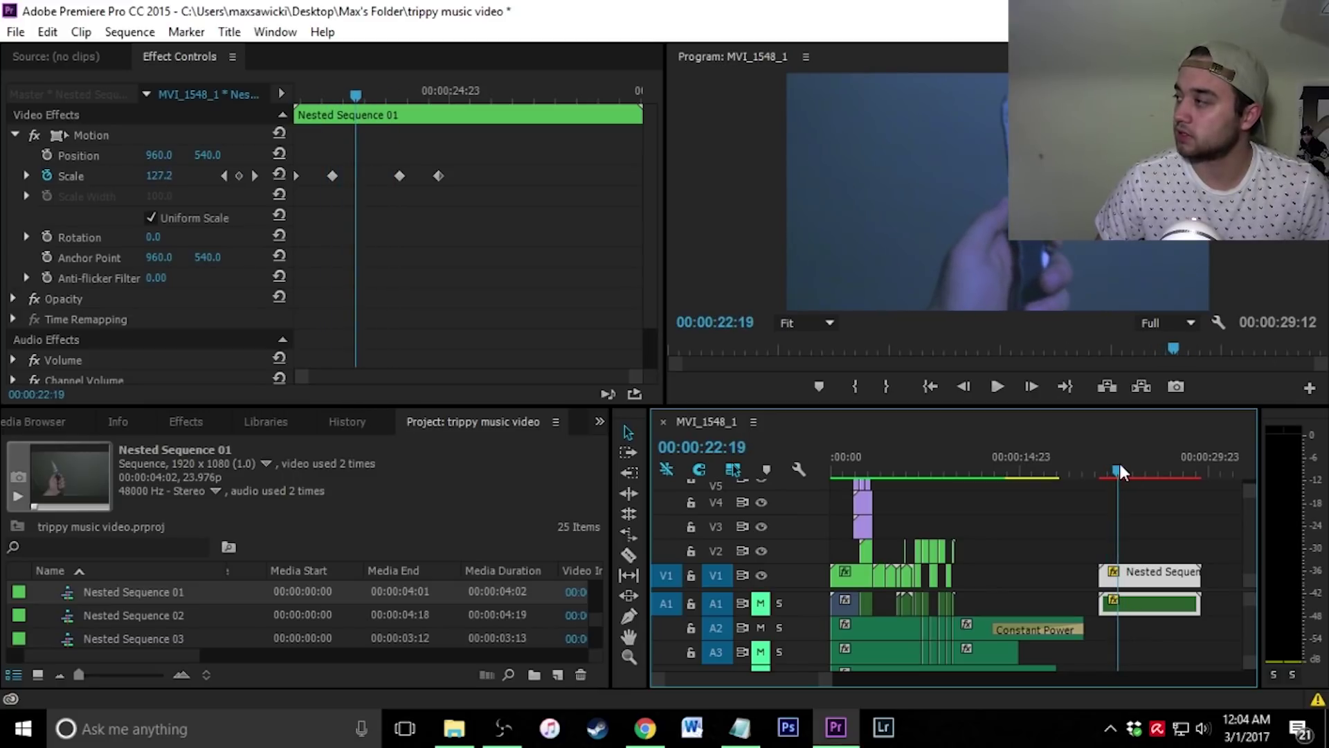
{"action": "scroll", "coordinate": [480, 323], "scroll_direction": "down", "scroll_amount": 2}
{"action": "scroll", "coordinate": [486, 349], "scroll_direction": "up", "scroll_amount": 2}
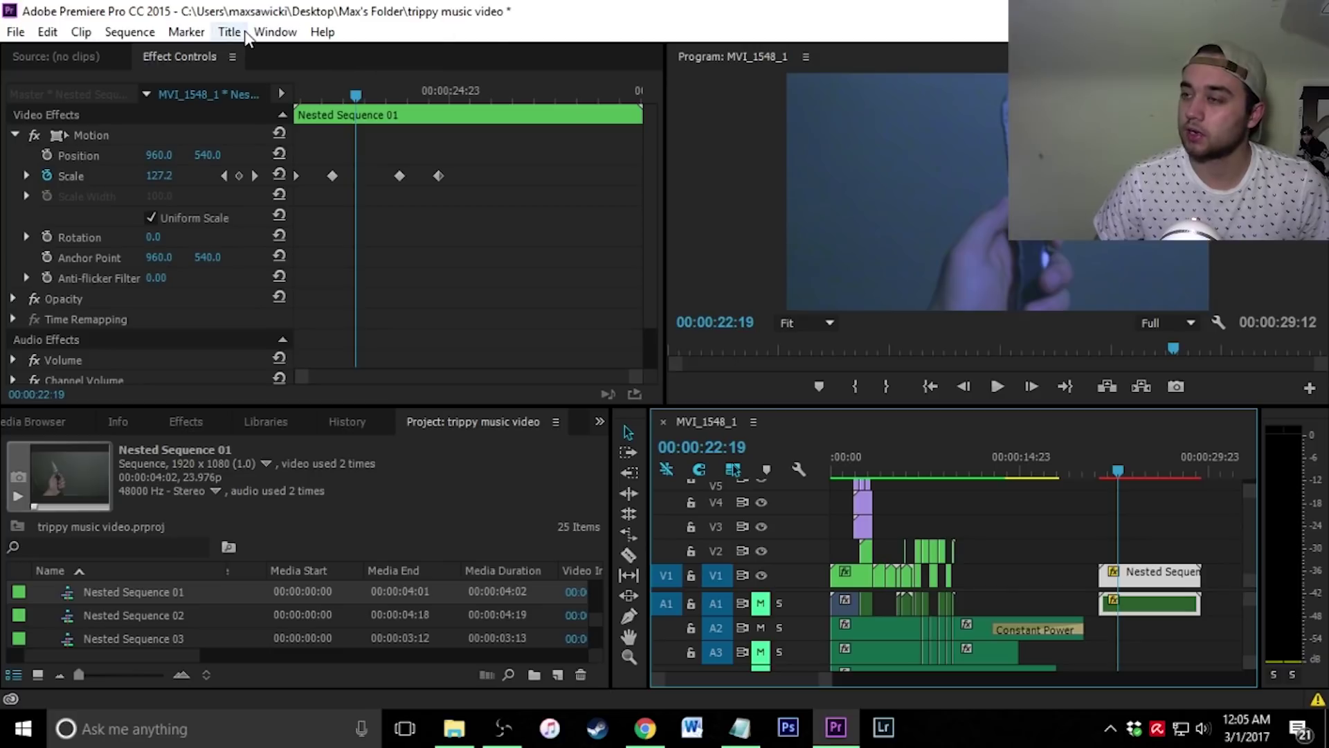
- Switch to the Color workspace and dismiss the missing-audio notification
{"action": "left_click", "coordinate": [286, 32]}
{"action": "left_click", "coordinate": [263, 32]}
{"action": "left_click", "coordinate": [273, 32]}
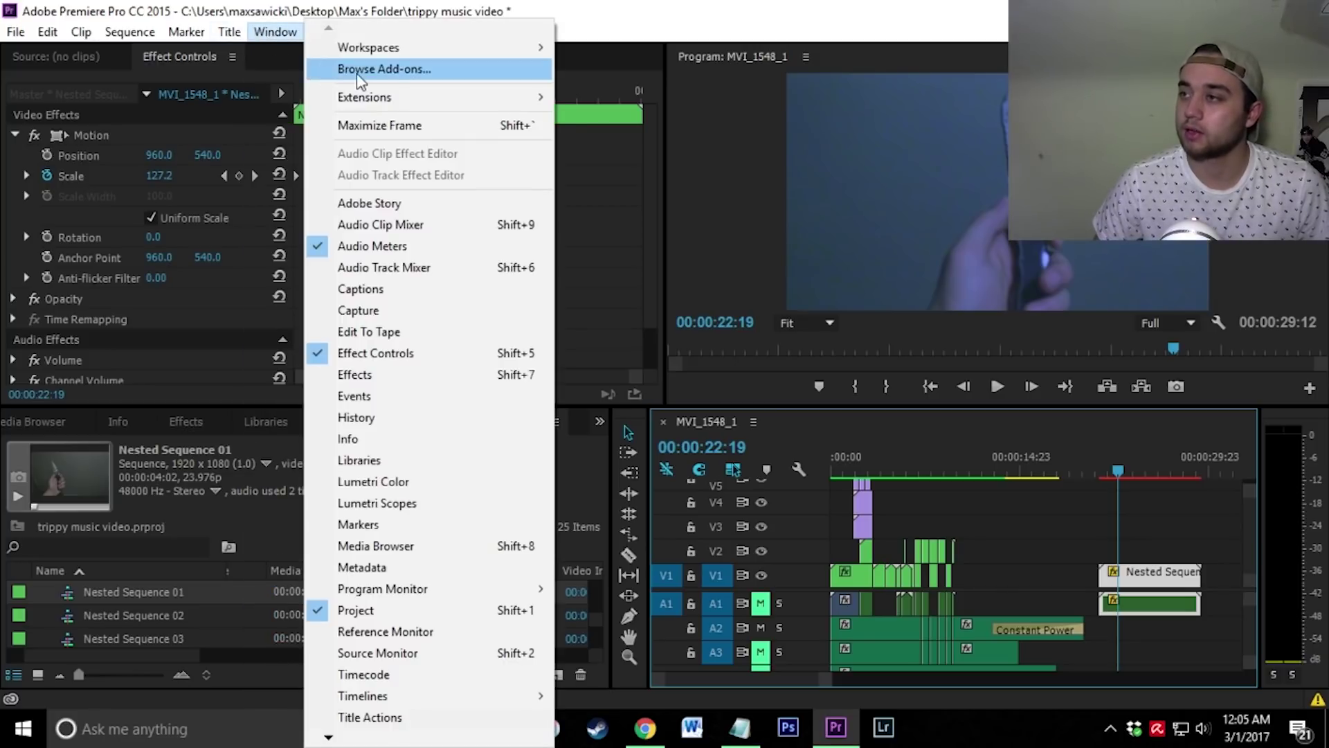
{"action": "mouse_move", "coordinate": [397, 47]}
{"action": "left_click", "coordinate": [625, 89]}
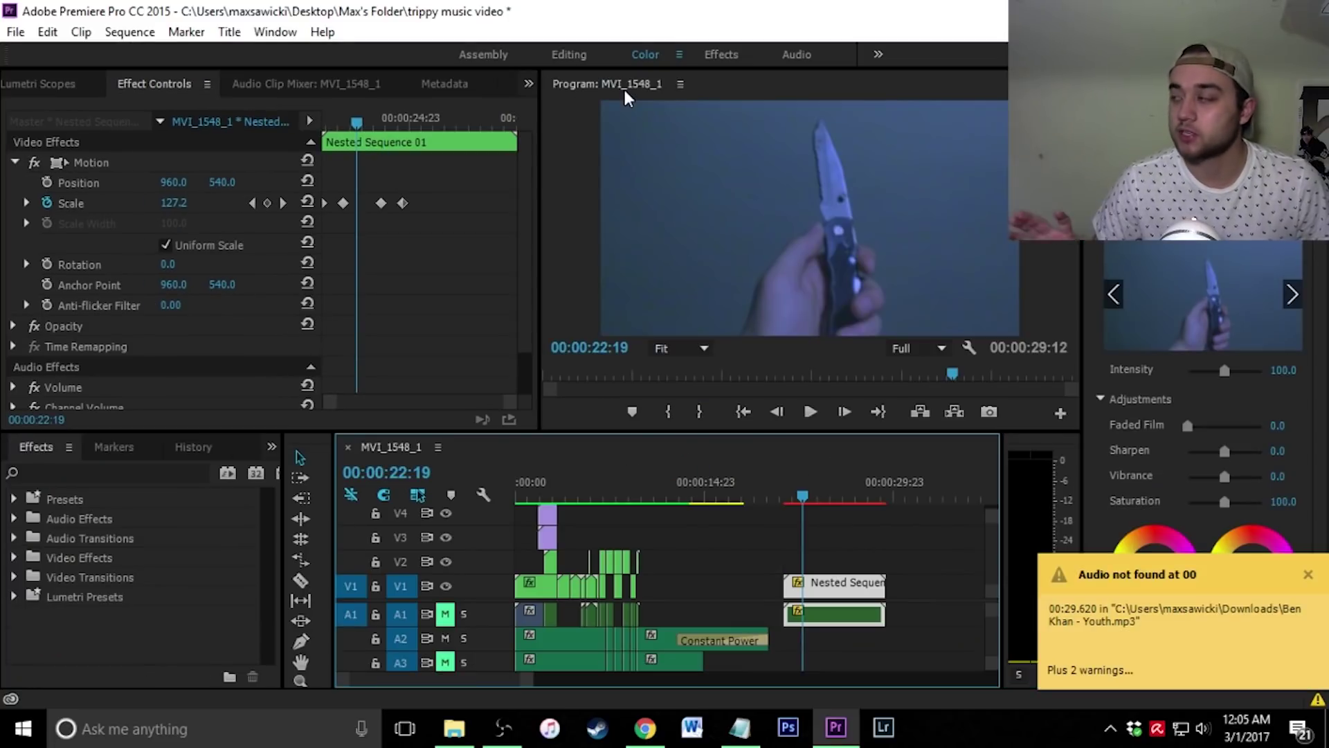
{"action": "left_click", "coordinate": [1308, 574]}
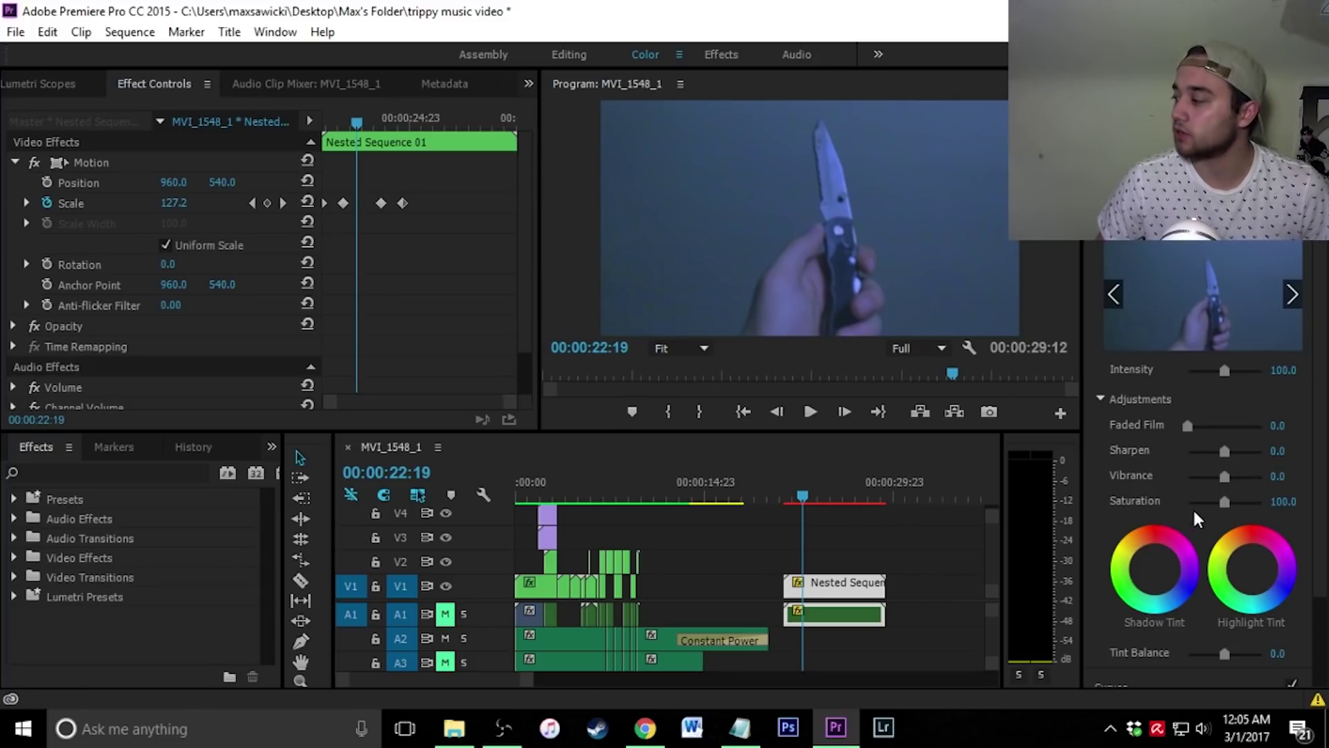
- Set the Lumetri Creative look intensity of the nested clip to 107.9
{"action": "left_click_drag", "start_coordinate": [1227, 371], "coordinate": [1229, 374]}
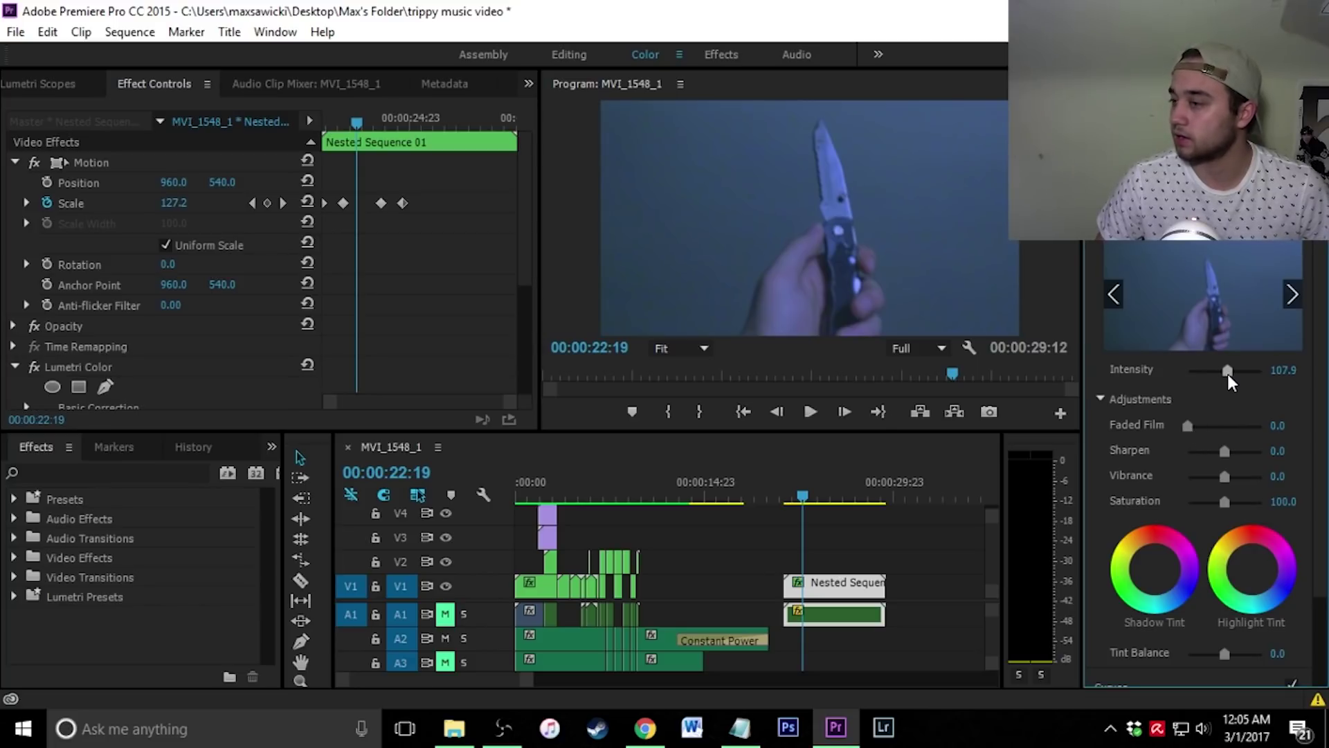
{"action": "left_click_drag", "start_coordinate": [528, 240], "coordinate": [408, 346]}
{"action": "left_click", "coordinate": [884, 665]}
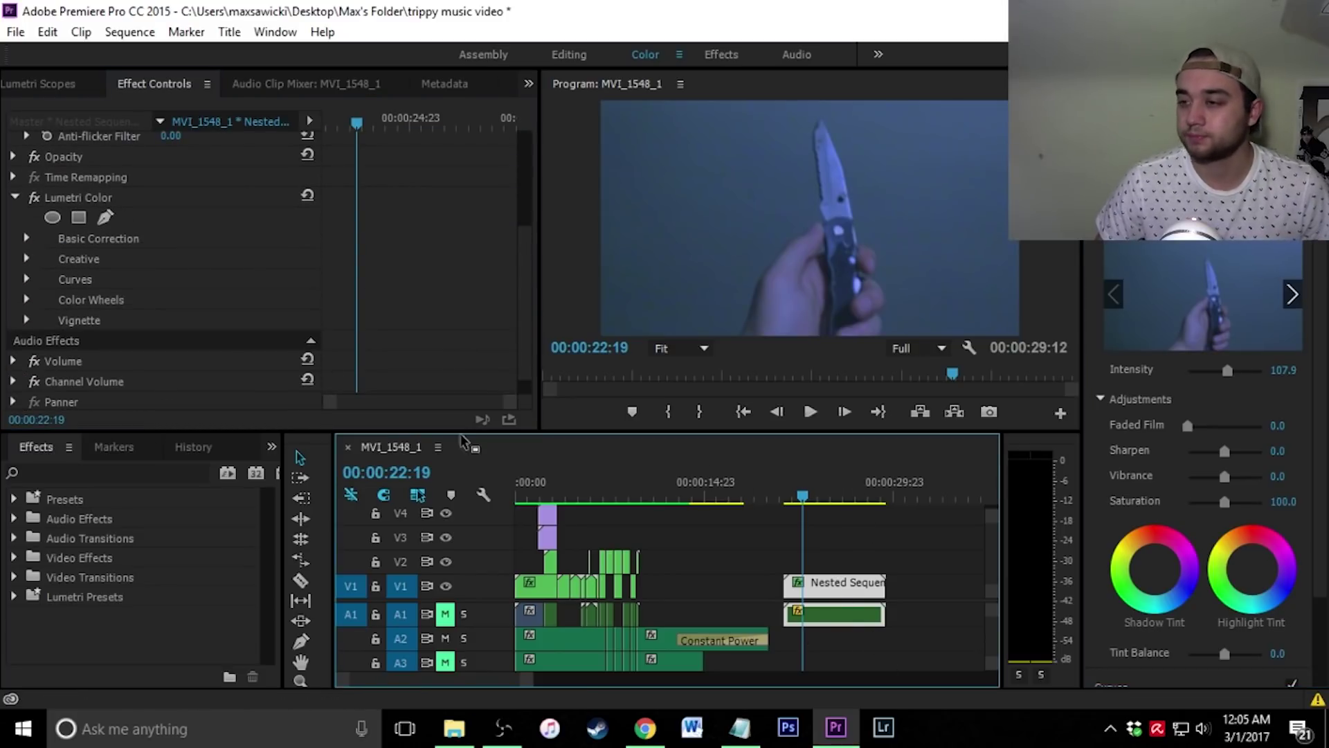
- Enable keyframing for the Lumetri Color Wheels at the clip's start, 00:00:21:08
{"action": "left_click_drag", "start_coordinate": [808, 496], "coordinate": [788, 501]}
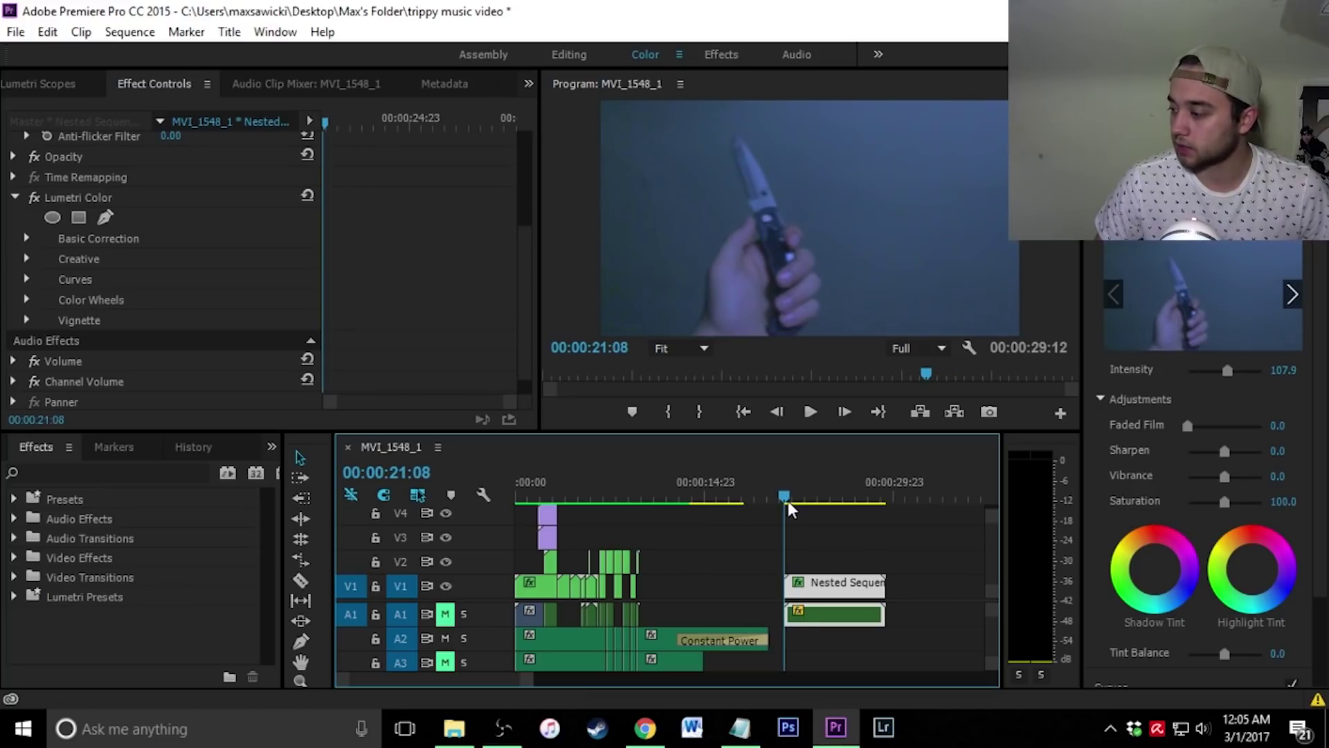
{"action": "left_click", "coordinate": [27, 300]}
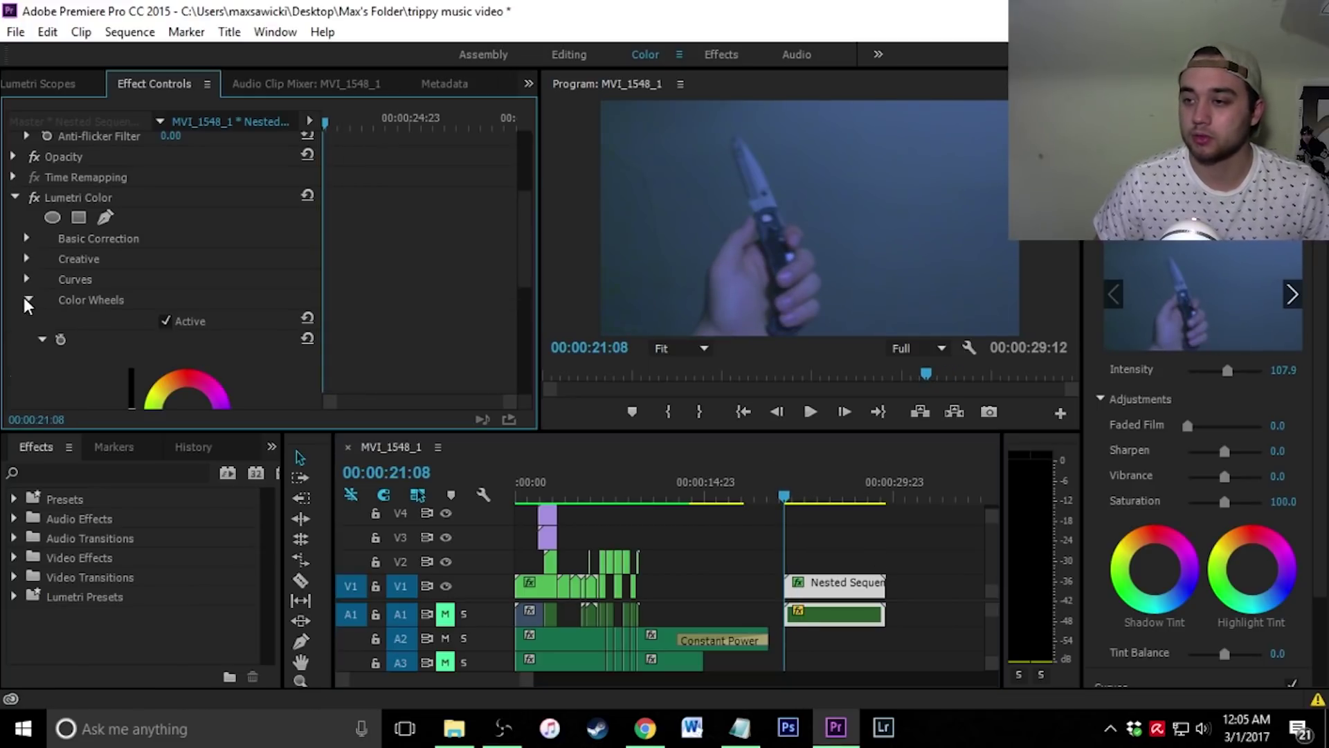
{"action": "left_click_drag", "start_coordinate": [516, 217], "coordinate": [526, 281]}
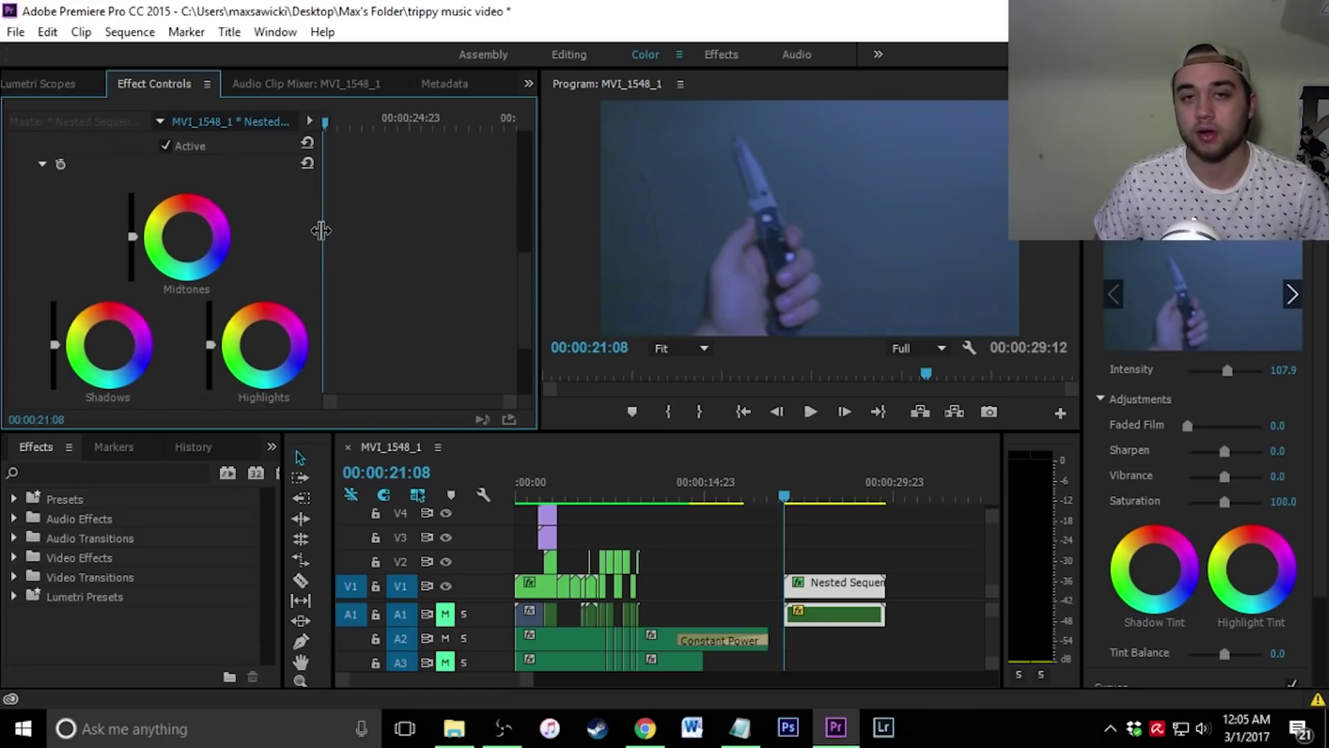
{"action": "left_click", "coordinate": [58, 164]}
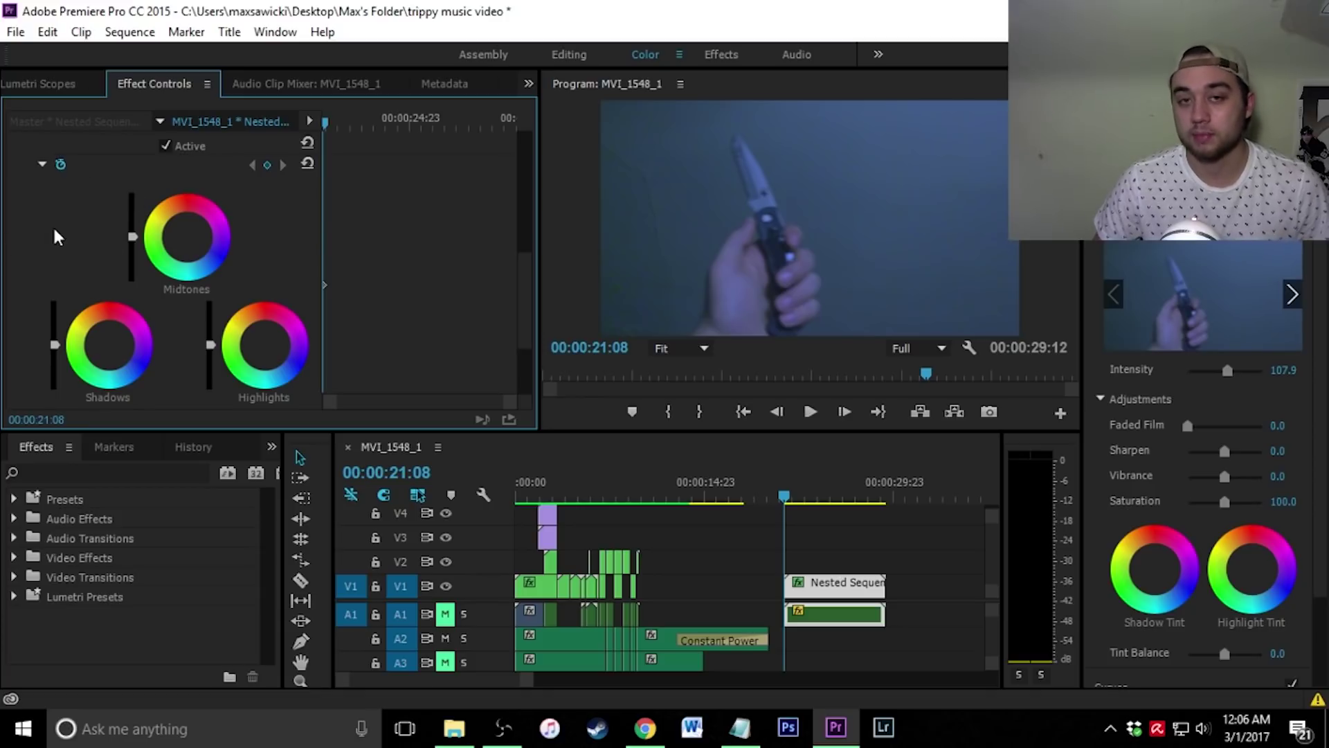
- At 00:00:23:12, tint the midtones fully red and lower the midtone, shadow and highlight luminance on the Color Wheels
{"action": "left_click_drag", "start_coordinate": [324, 119], "coordinate": [377, 129]}
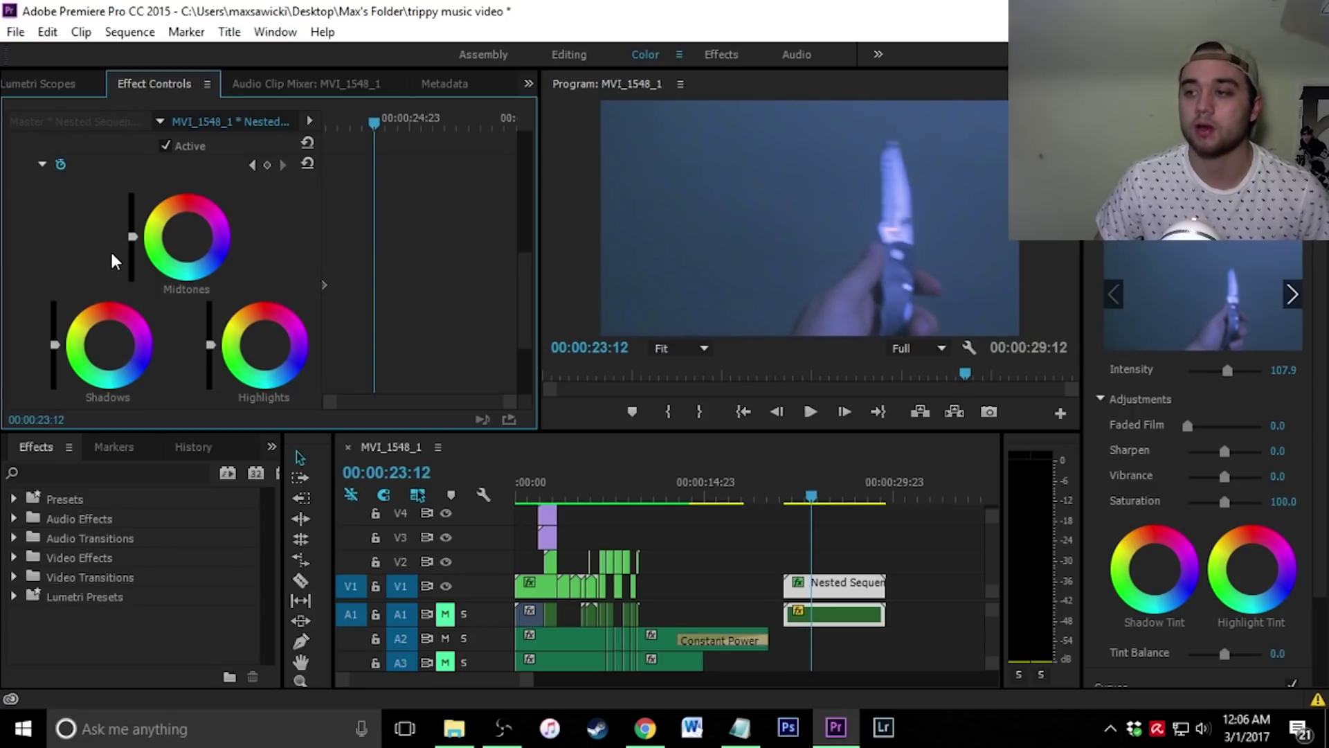
{"action": "left_click_drag", "start_coordinate": [197, 220], "coordinate": [190, 197]}
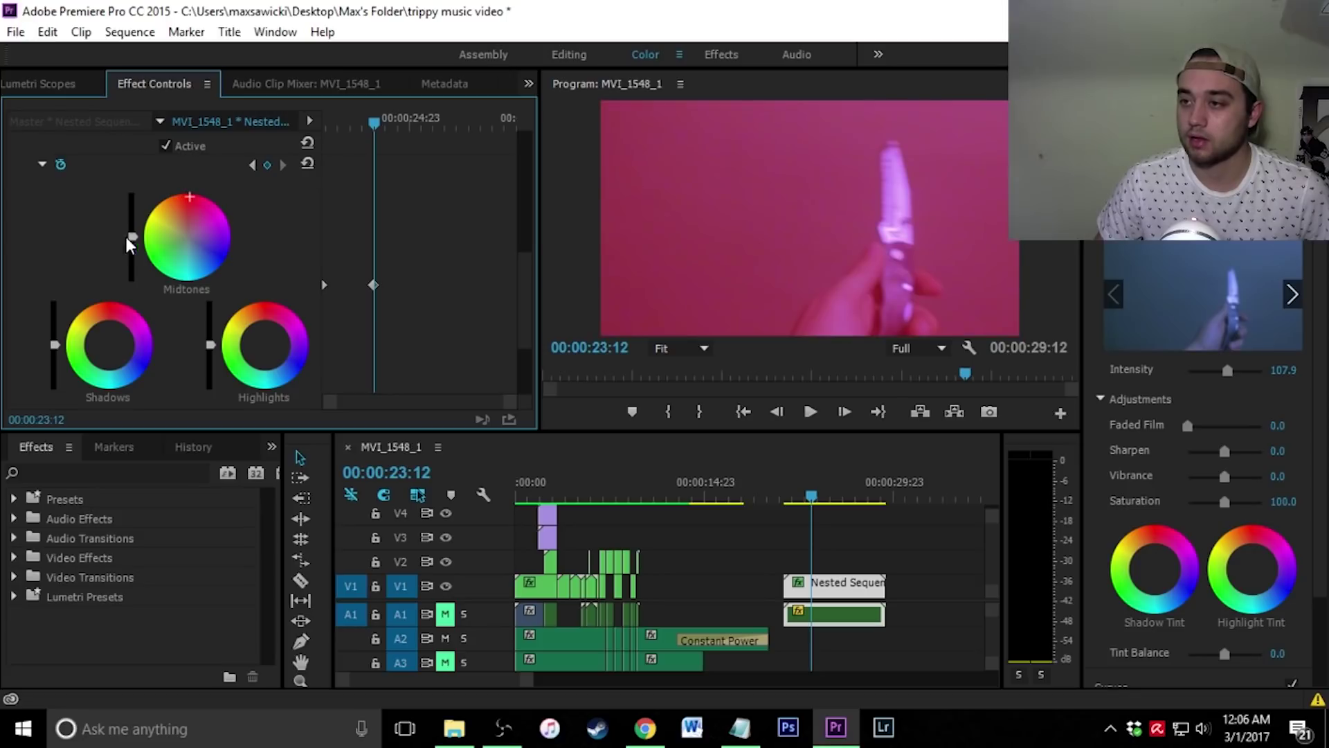
{"action": "left_click_drag", "start_coordinate": [132, 234], "coordinate": [132, 255]}
{"action": "left_click_drag", "start_coordinate": [54, 365], "coordinate": [55, 372]}
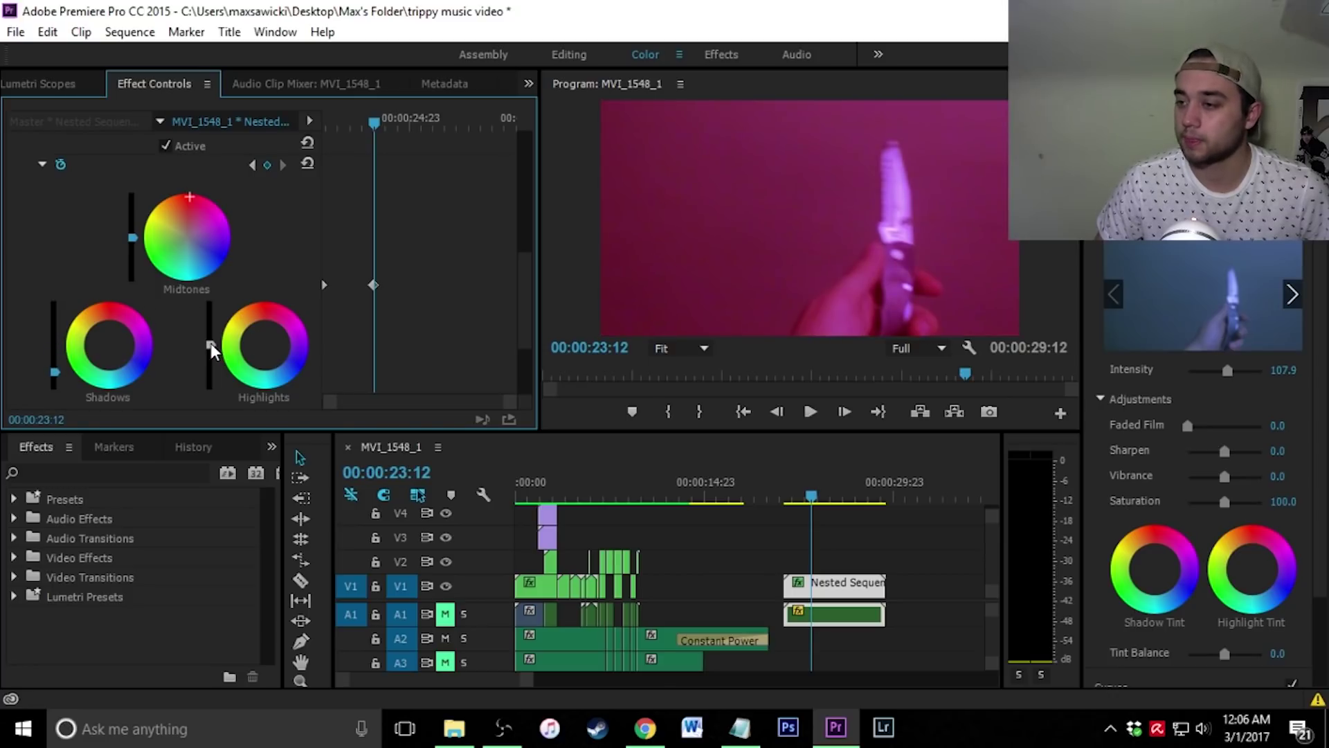
{"action": "mouse_move", "coordinate": [211, 344]}
{"action": "left_mouse_down"}
{"action": "mouse_move", "coordinate": [210, 382]}
{"action": "mouse_move", "coordinate": [211, 361]}
{"action": "left_mouse_up"}
- Add a Color Wheels keyframe at 00:00:27:10 with darker midtones and highlights and slightly raised shadows
{"action": "left_click_drag", "start_coordinate": [812, 497], "coordinate": [860, 498]}
{"action": "left_click", "coordinate": [248, 377]}
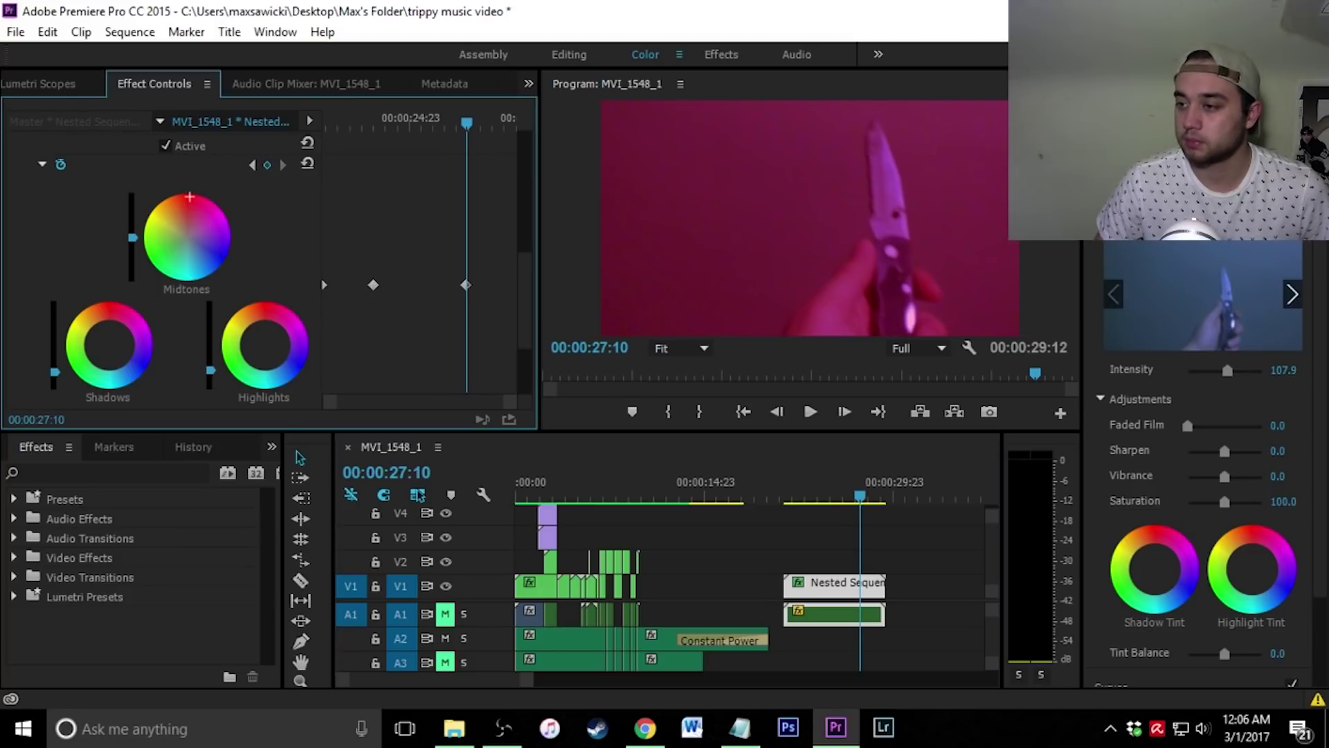
{"action": "left_click_drag", "start_coordinate": [133, 237], "coordinate": [133, 255]}
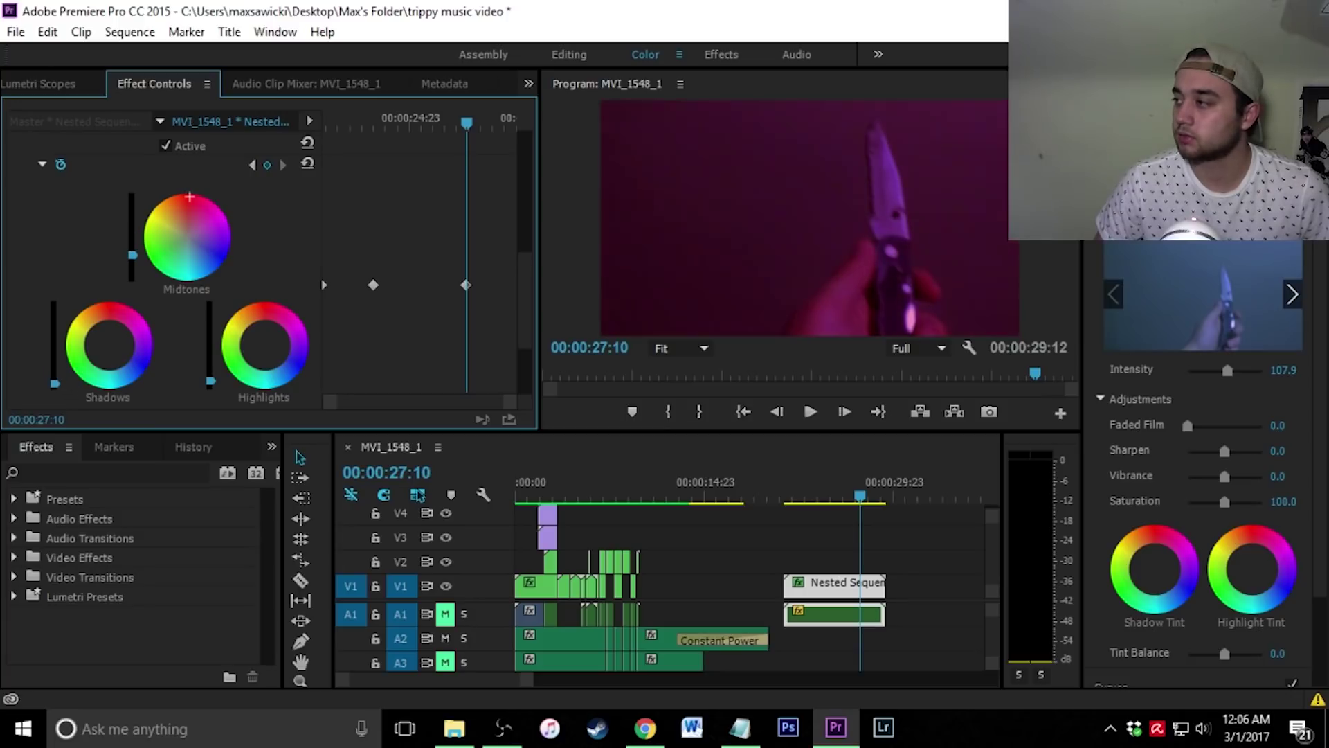
{"action": "left_click_drag", "start_coordinate": [55, 345], "coordinate": [55, 339]}
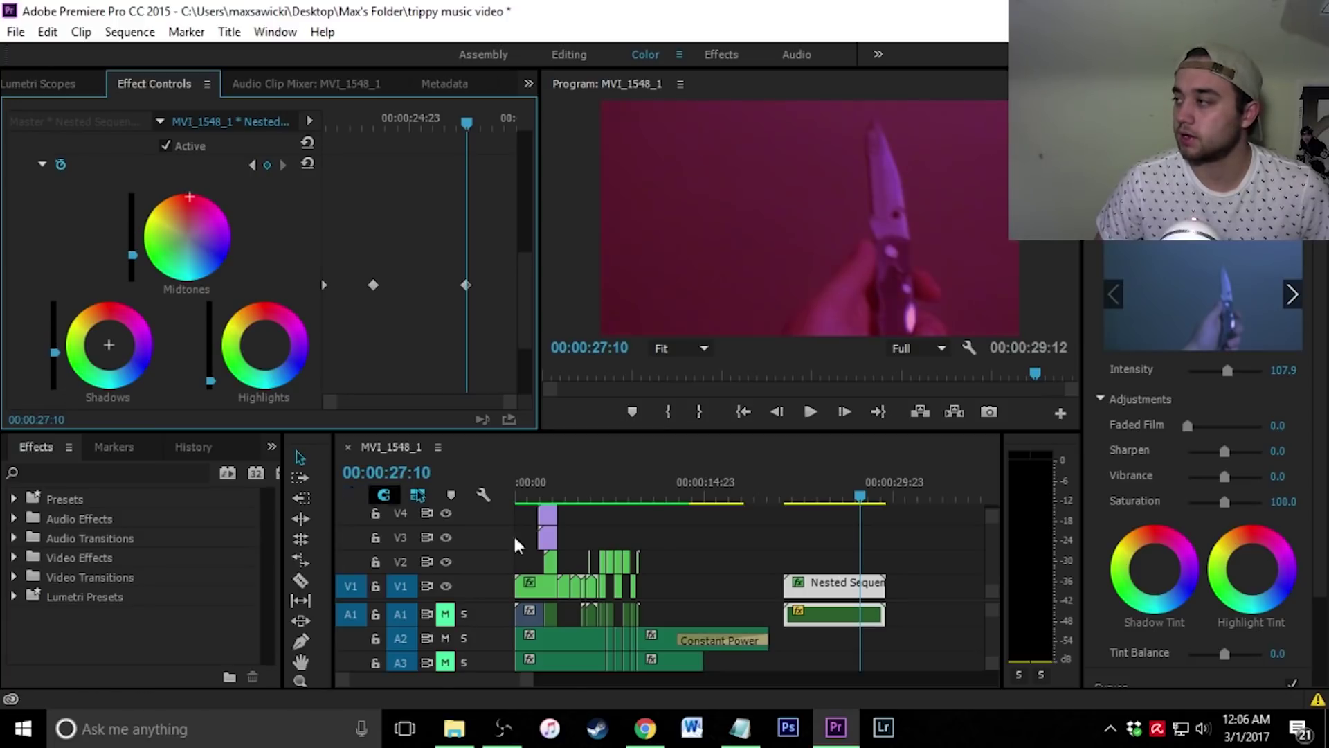
- Return the playhead to the clip's start and play back the animated color change
{"action": "left_click", "coordinate": [867, 493]}
{"action": "left_click_drag", "start_coordinate": [838, 504], "coordinate": [785, 500]}
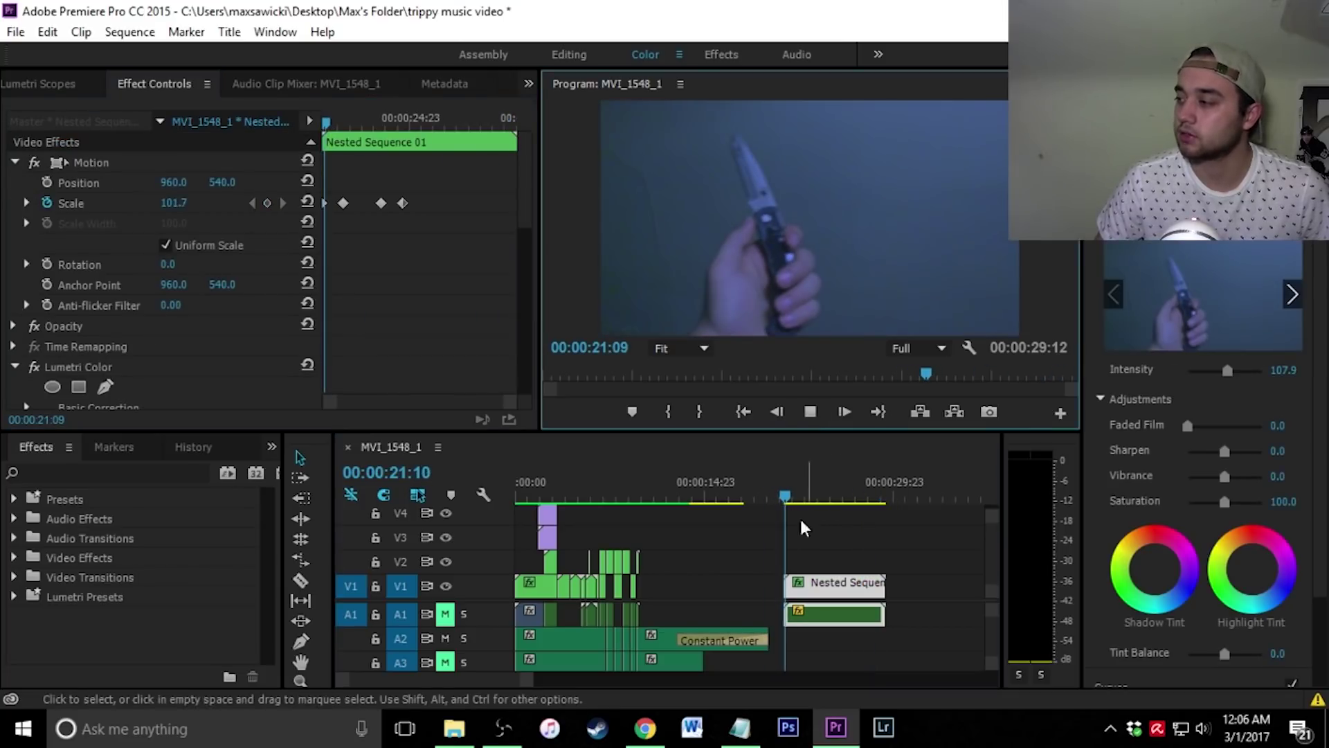
{"action": "left_click", "coordinate": [810, 411]}
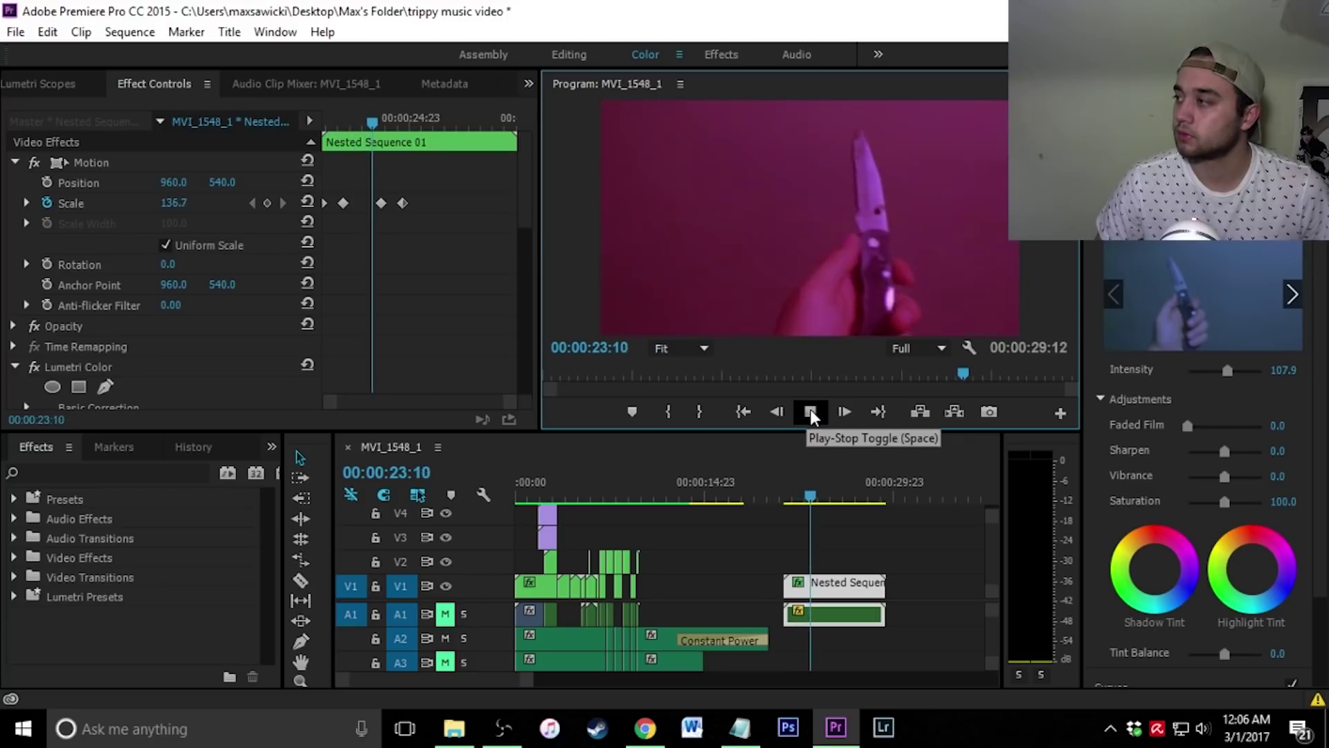
- Stop playback and scrub back over the start of the nested clip around 00:00:22:00
{"action": "left_click", "coordinate": [810, 411]}
{"action": "left_click_drag", "start_coordinate": [828, 496], "coordinate": [785, 516]}
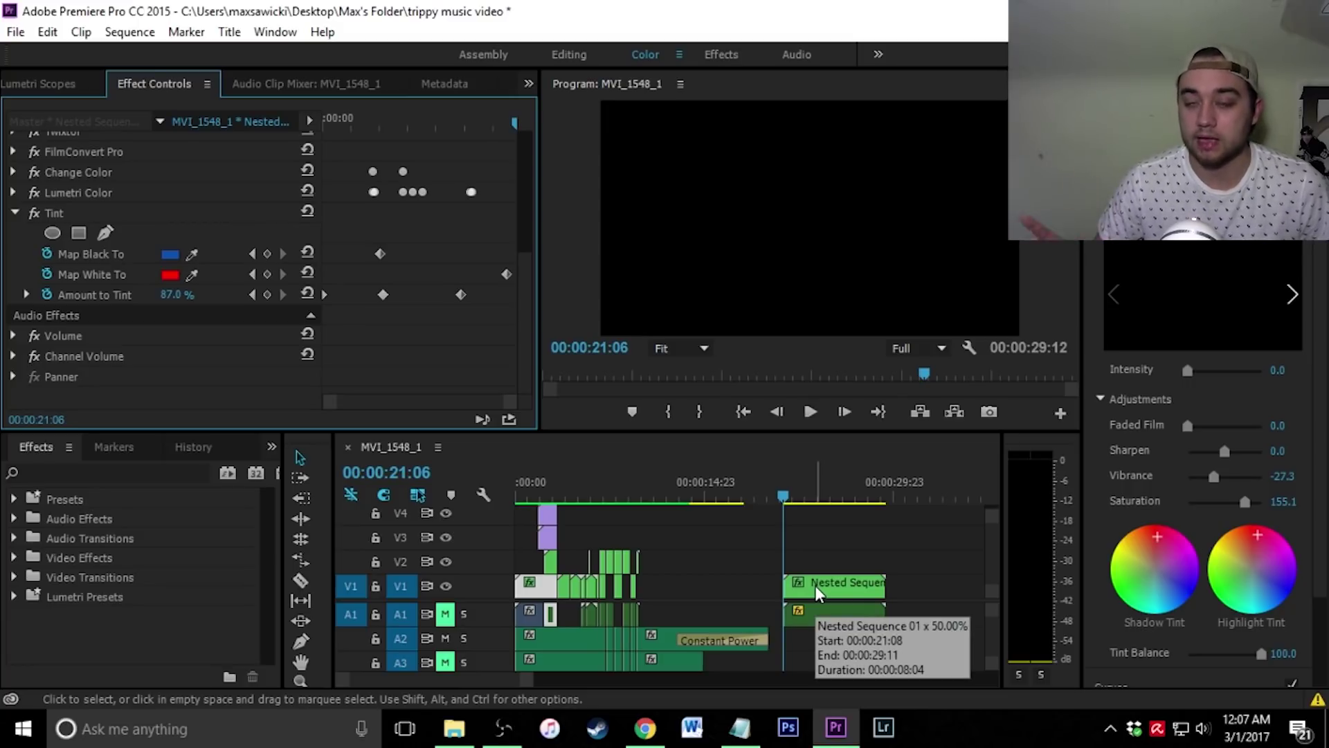
{"action": "left_click_drag", "start_coordinate": [788, 496], "coordinate": [792, 536]}
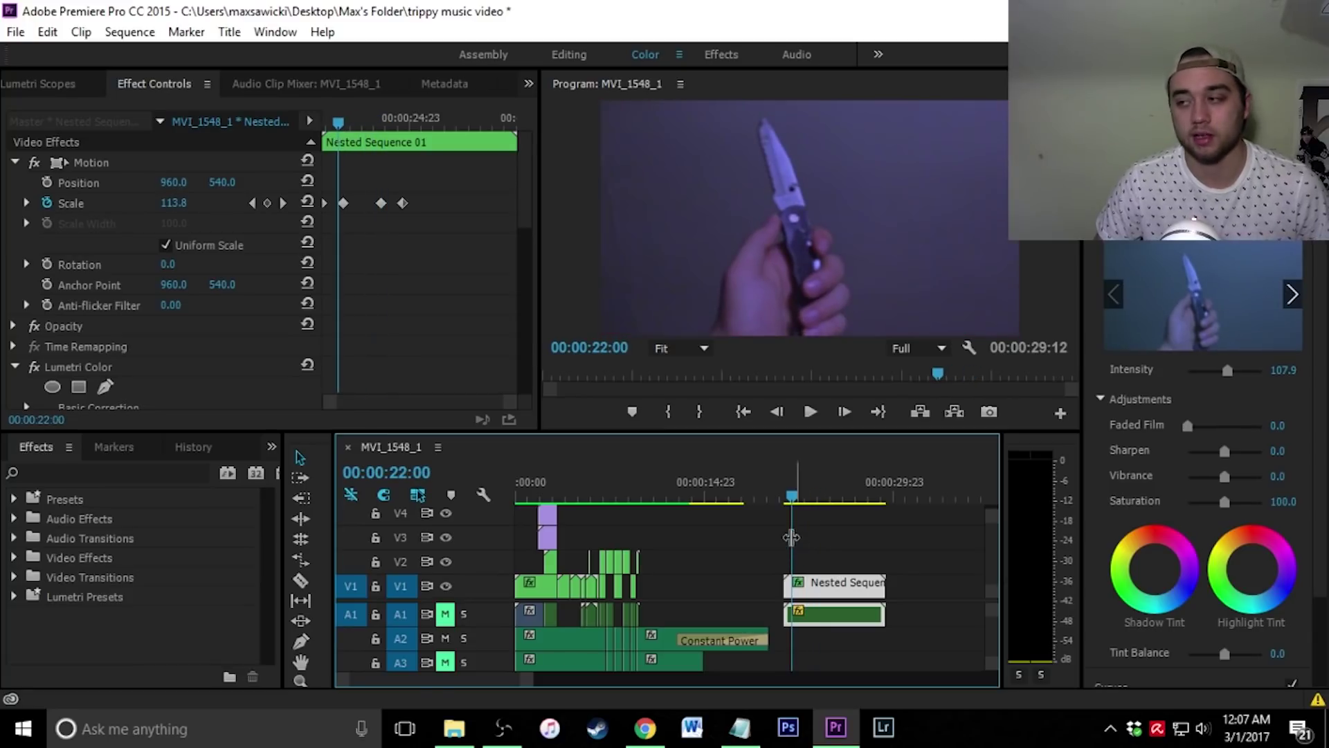
- Examine the Tint effect's keyframes on the first V1 clip at the sequence start, and return to the nested clip at 00:00:26:23
{"action": "left_click_drag", "start_coordinate": [795, 492], "coordinate": [475, 546]}
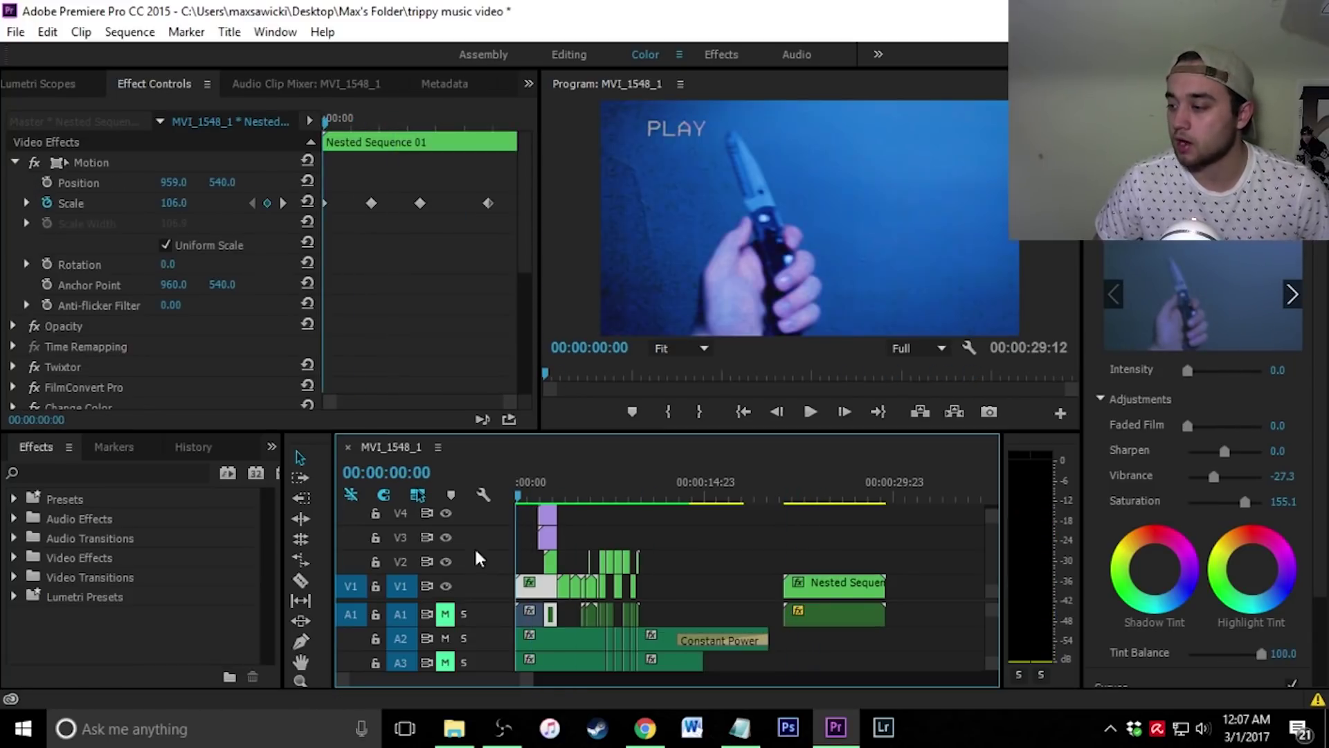
{"action": "left_click_drag", "start_coordinate": [525, 260], "coordinate": [526, 384]}
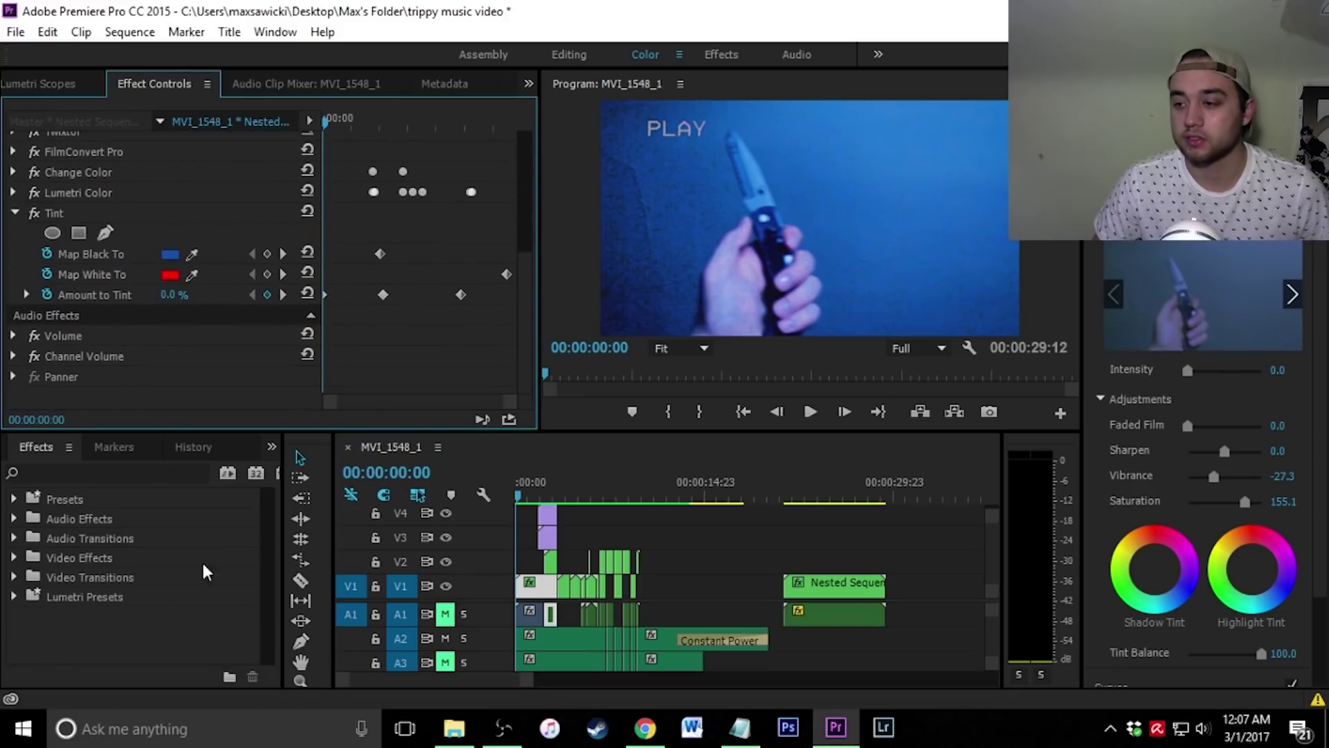
{"action": "left_click", "coordinate": [91, 472]}
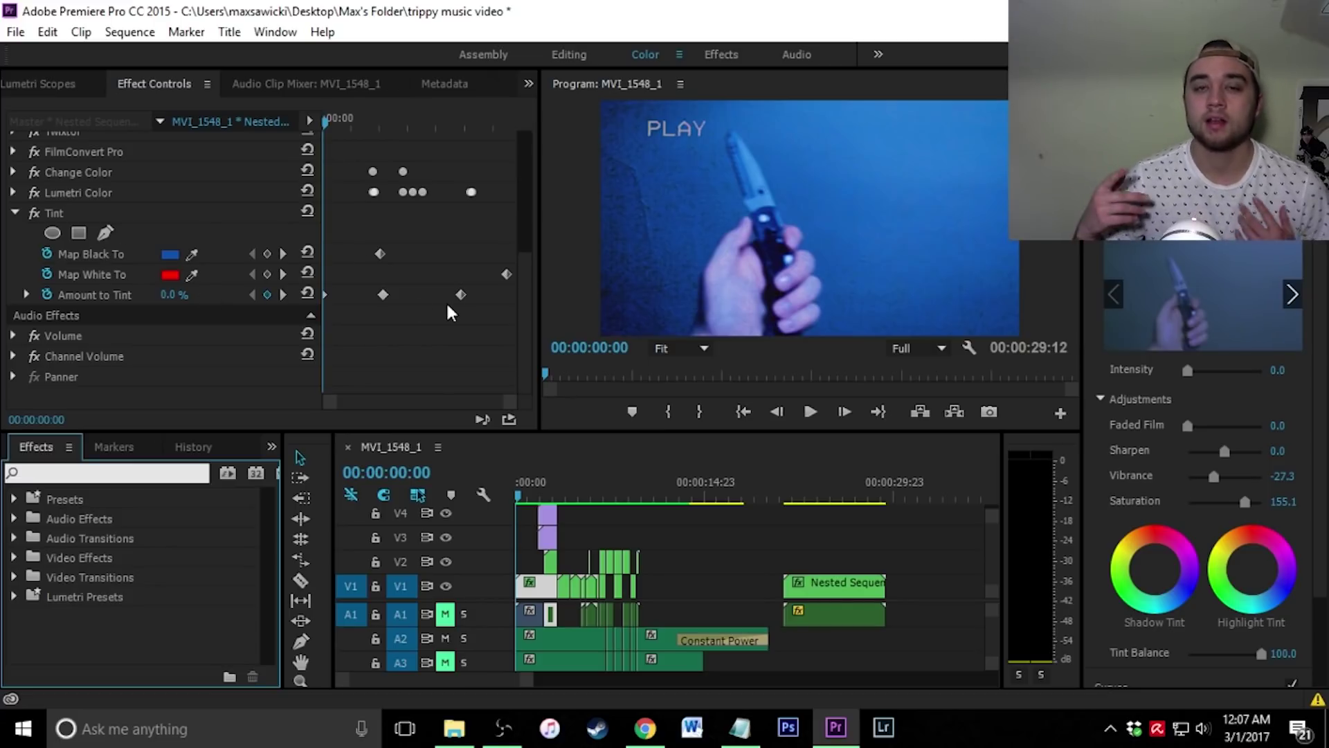
{"action": "left_click_drag", "start_coordinate": [520, 495], "coordinate": [856, 526]}
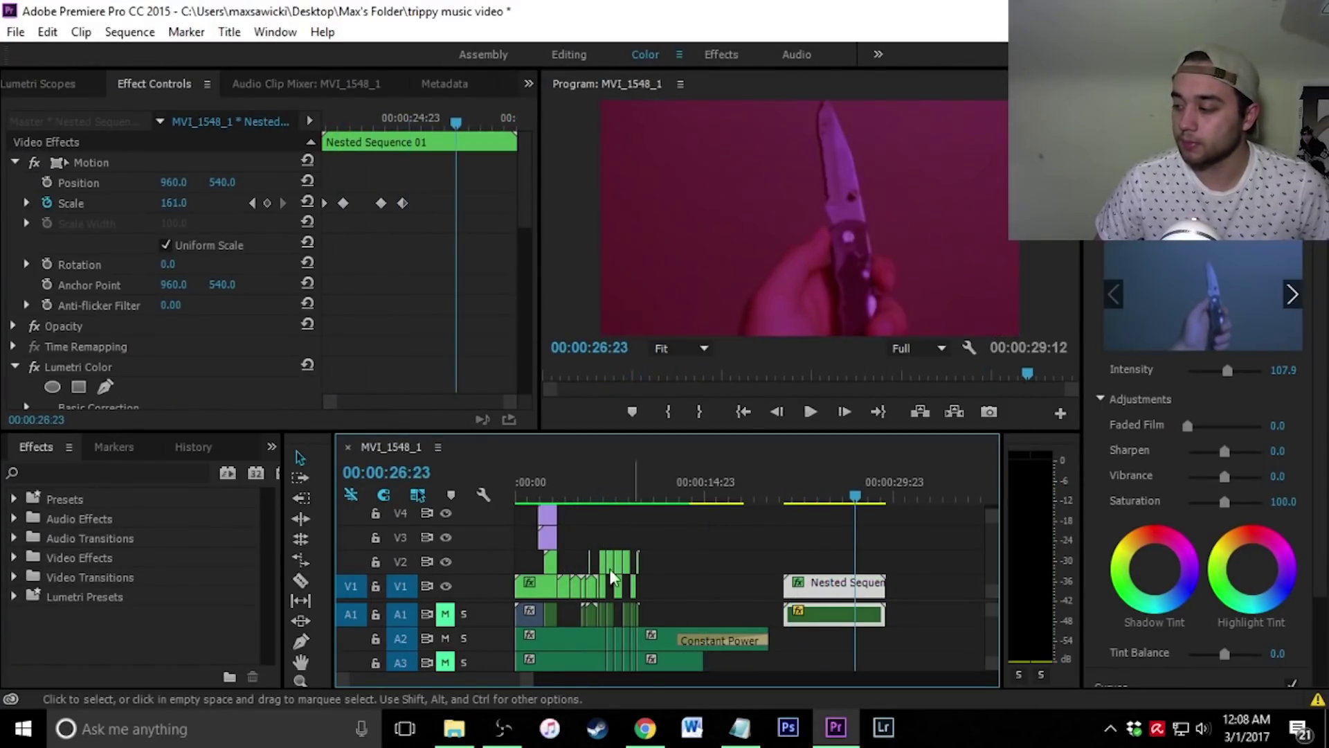
- Place giphy (5).gif from the project on track V2 above the nested clip at 00:00:22:15 and play it back
{"action": "left_click", "coordinate": [269, 454]}
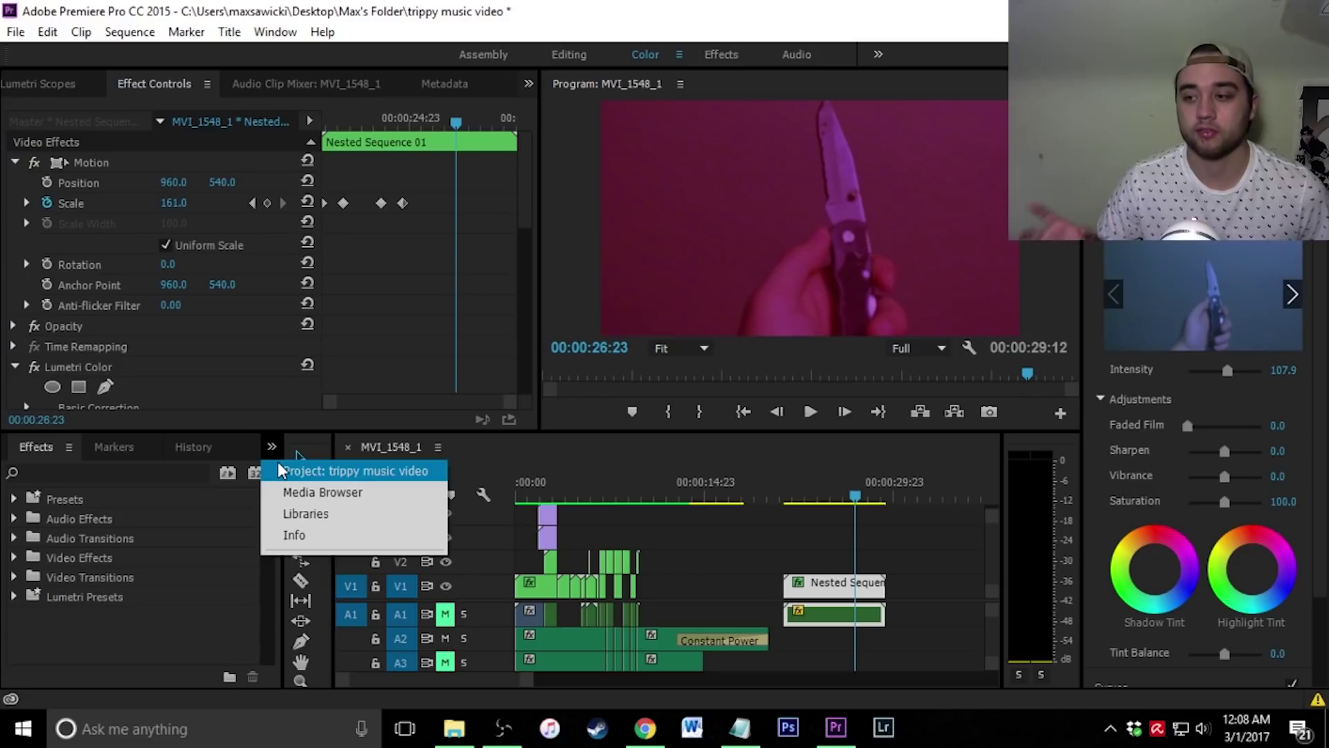
{"action": "left_click", "coordinate": [279, 464]}
{"action": "left_click_drag", "start_coordinate": [114, 640], "coordinate": [809, 559]}
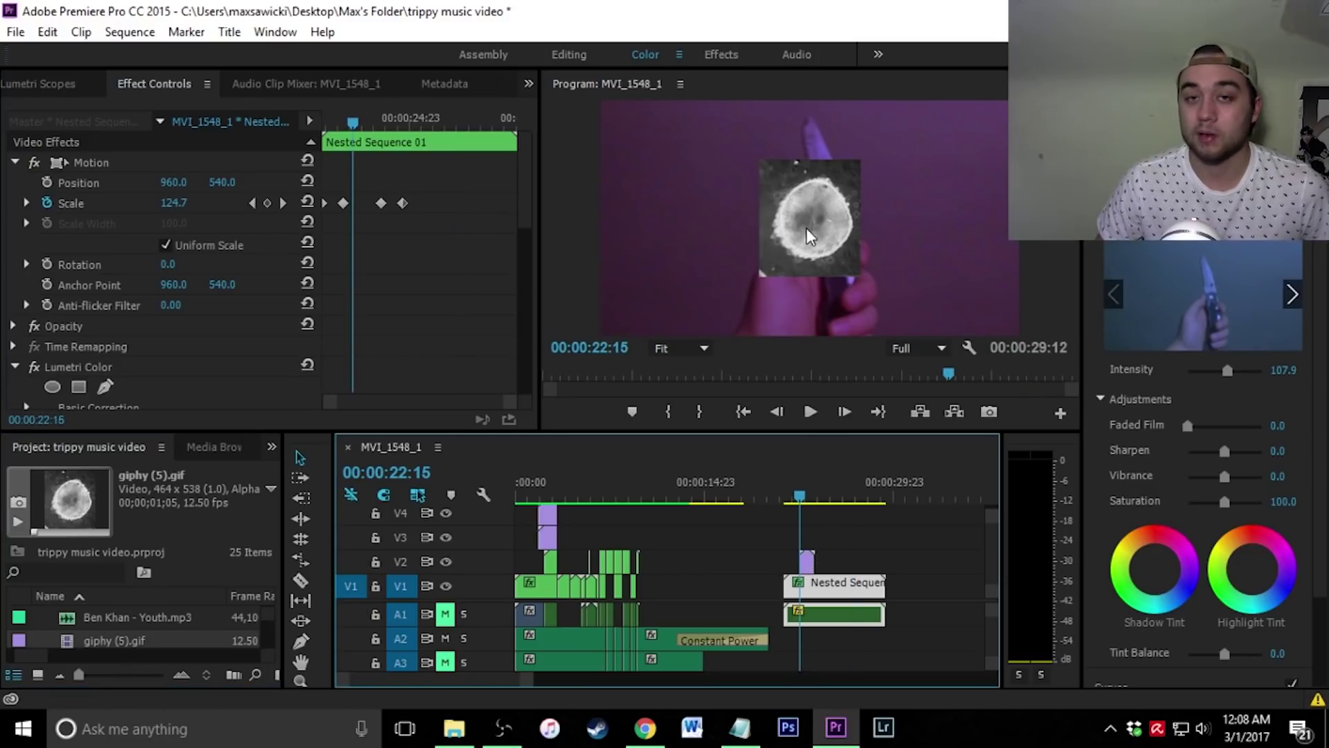
{"action": "left_click", "coordinate": [807, 414]}
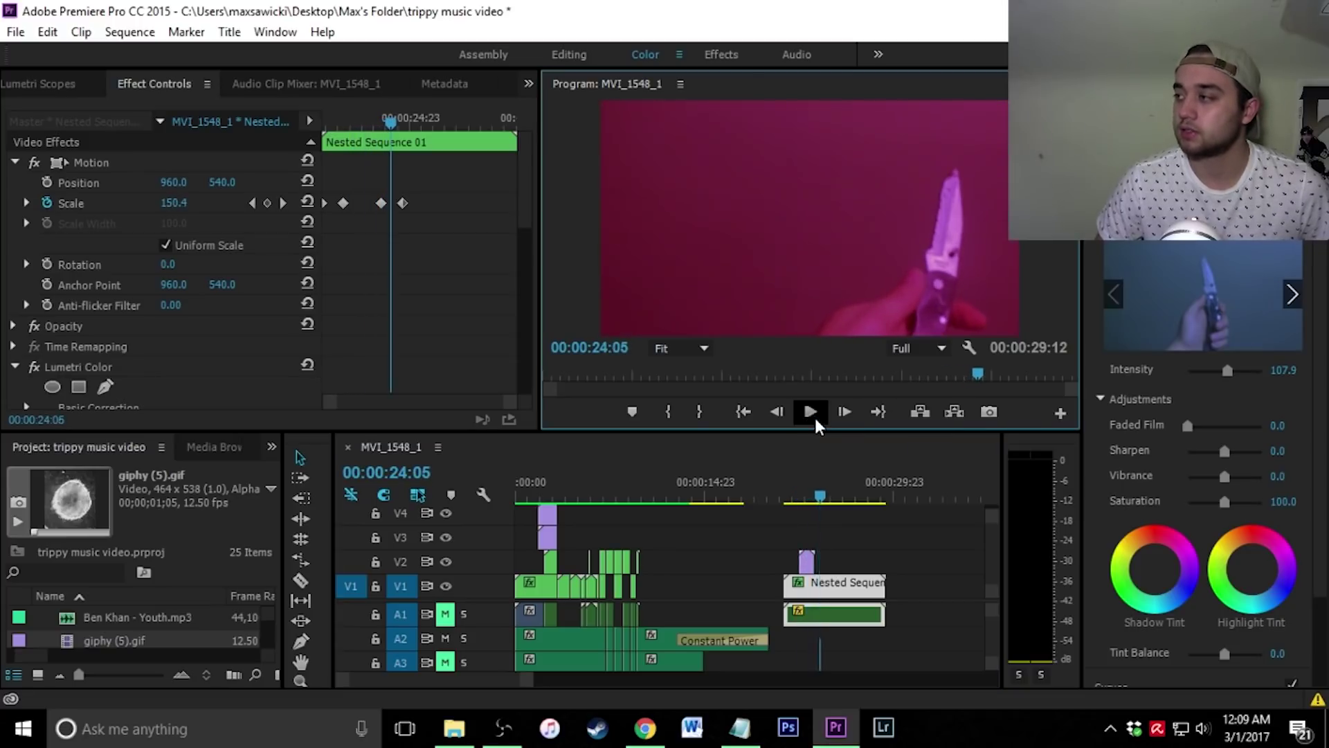
{"action": "left_click", "coordinate": [810, 412]}
{"action": "left_click_drag", "start_coordinate": [821, 493], "coordinate": [800, 499]}
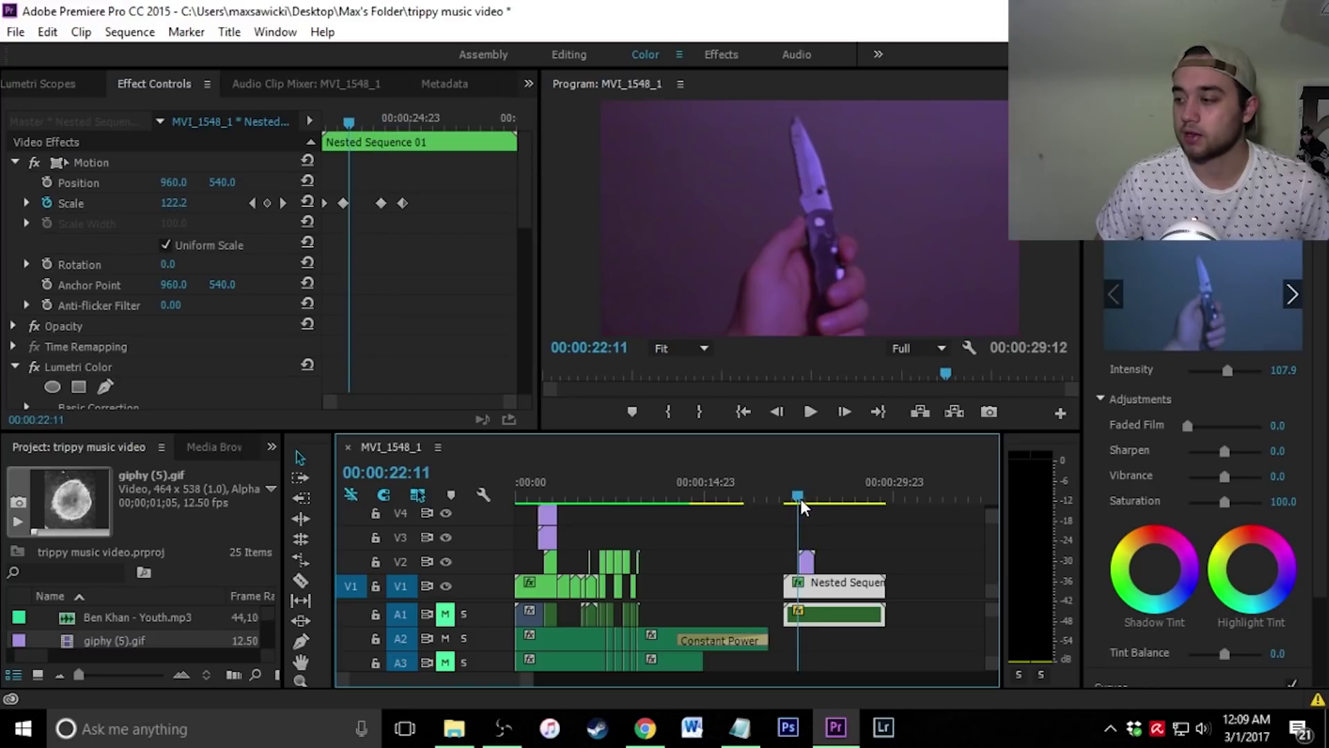
- Move the gif on V2 past the end of the nested clip and add a copy directly after it on V2
{"action": "left_click", "coordinate": [810, 559]}
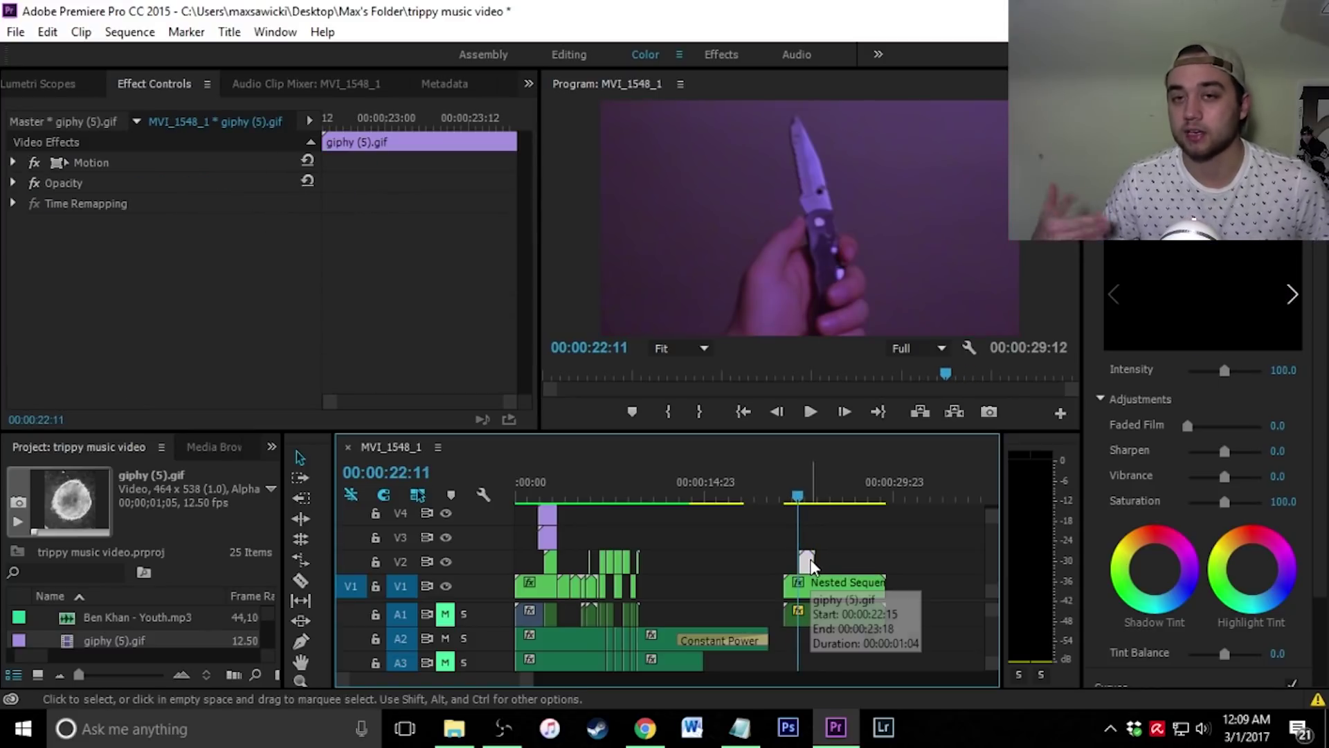
{"action": "left_click_drag", "start_coordinate": [812, 559], "coordinate": [913, 561]}
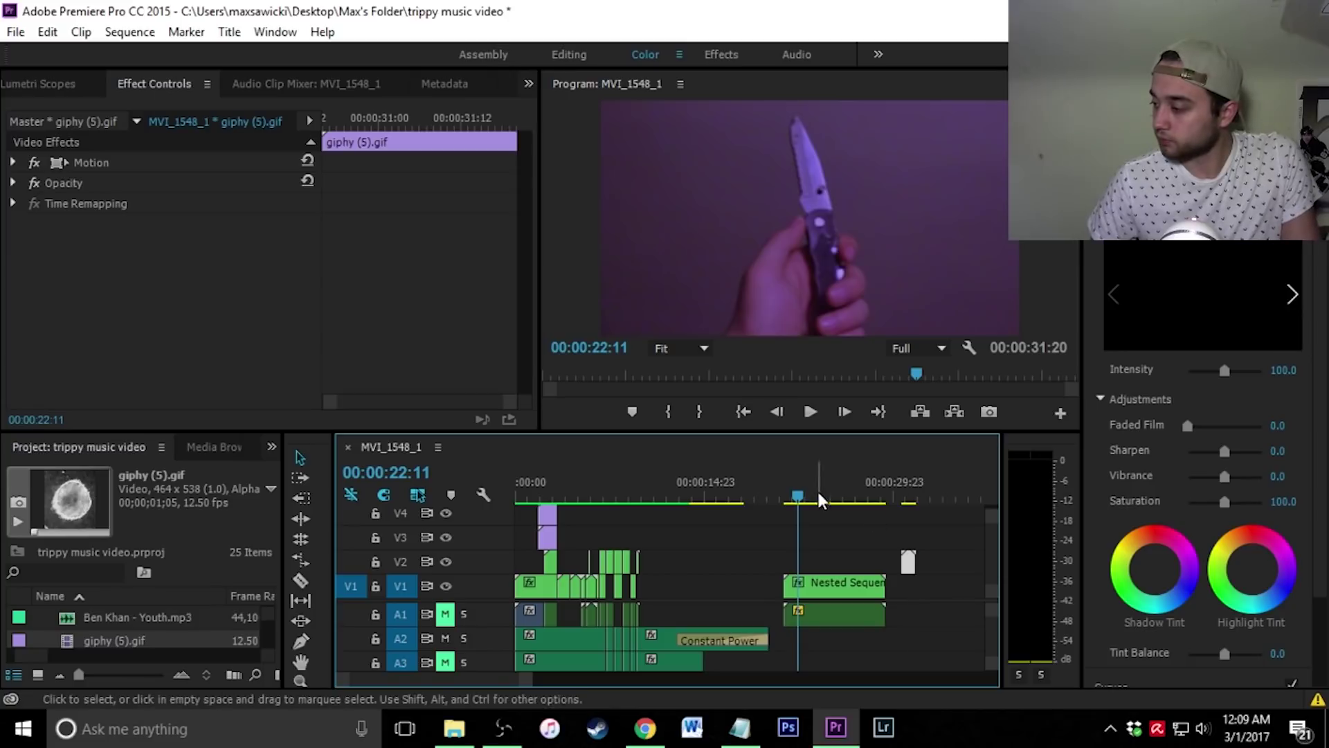
{"action": "left_click_drag", "start_coordinate": [804, 495], "coordinate": [905, 497]}
{"action": "key", "text": "Down"}
{"action": "key", "text": "ctrl+v"}
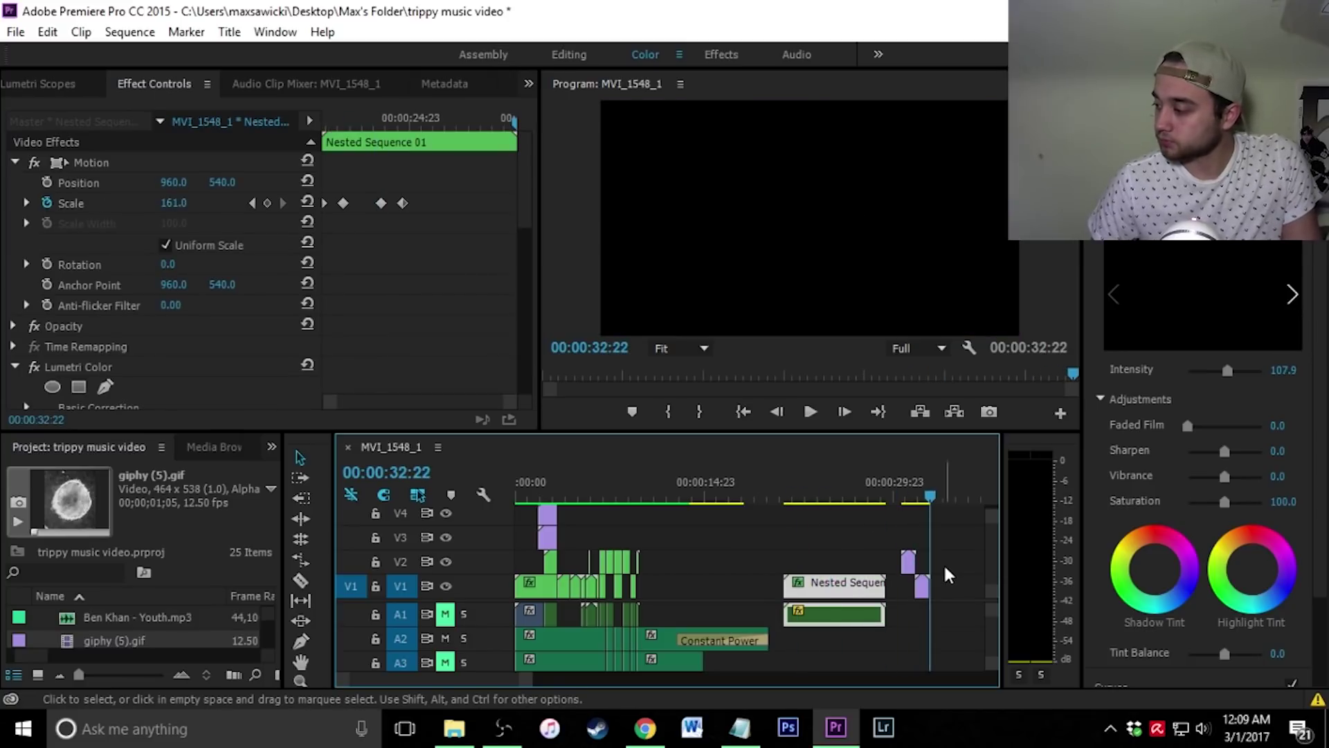
{"action": "left_click_drag", "start_coordinate": [923, 581], "coordinate": [926, 559]}
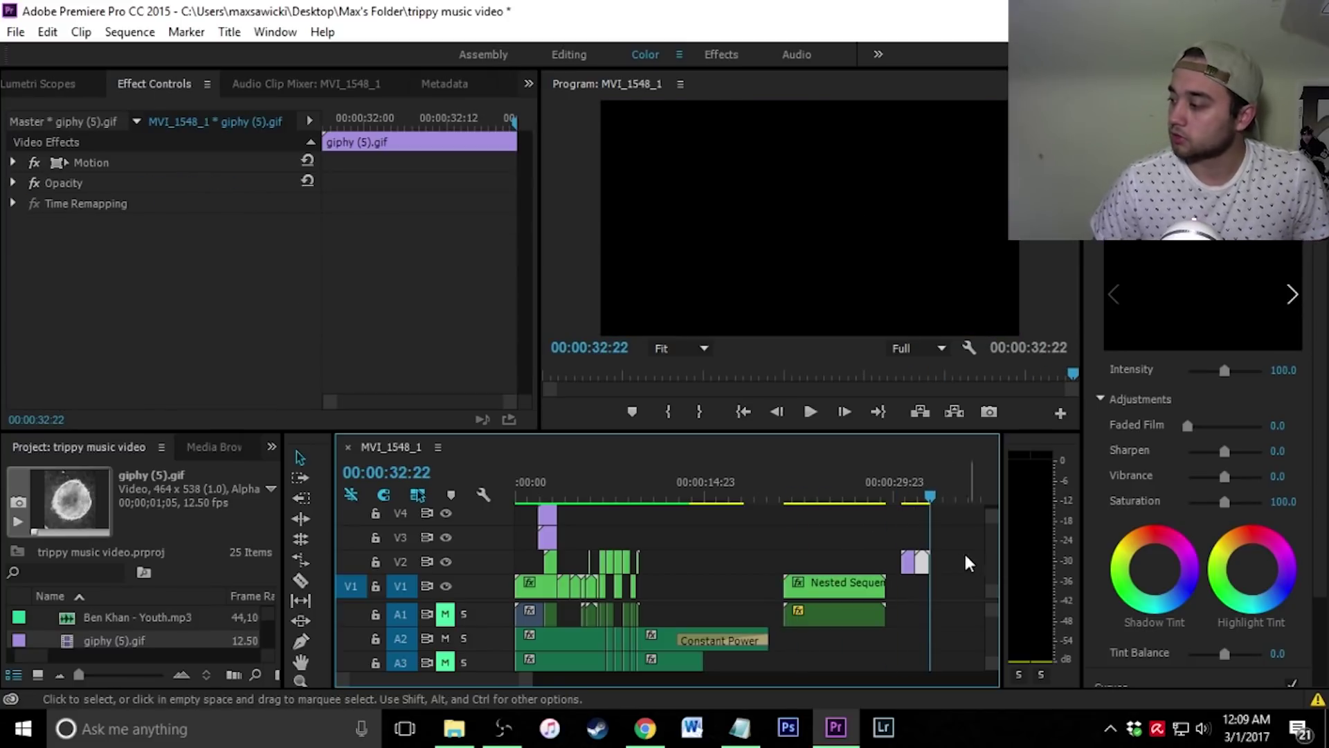
- Nest the two adjacent gif clips with the default name and move the nest back on V2 above the knife clip
{"action": "left_click", "coordinate": [952, 577]}
{"action": "left_click_drag", "start_coordinate": [945, 558], "coordinate": [895, 564]}
{"action": "right_click", "coordinate": [920, 561]}
{"action": "left_click", "coordinate": [983, 409]}
{"action": "key", "text": "Return"}
{"action": "left_click_drag", "start_coordinate": [921, 555], "coordinate": [819, 560]}
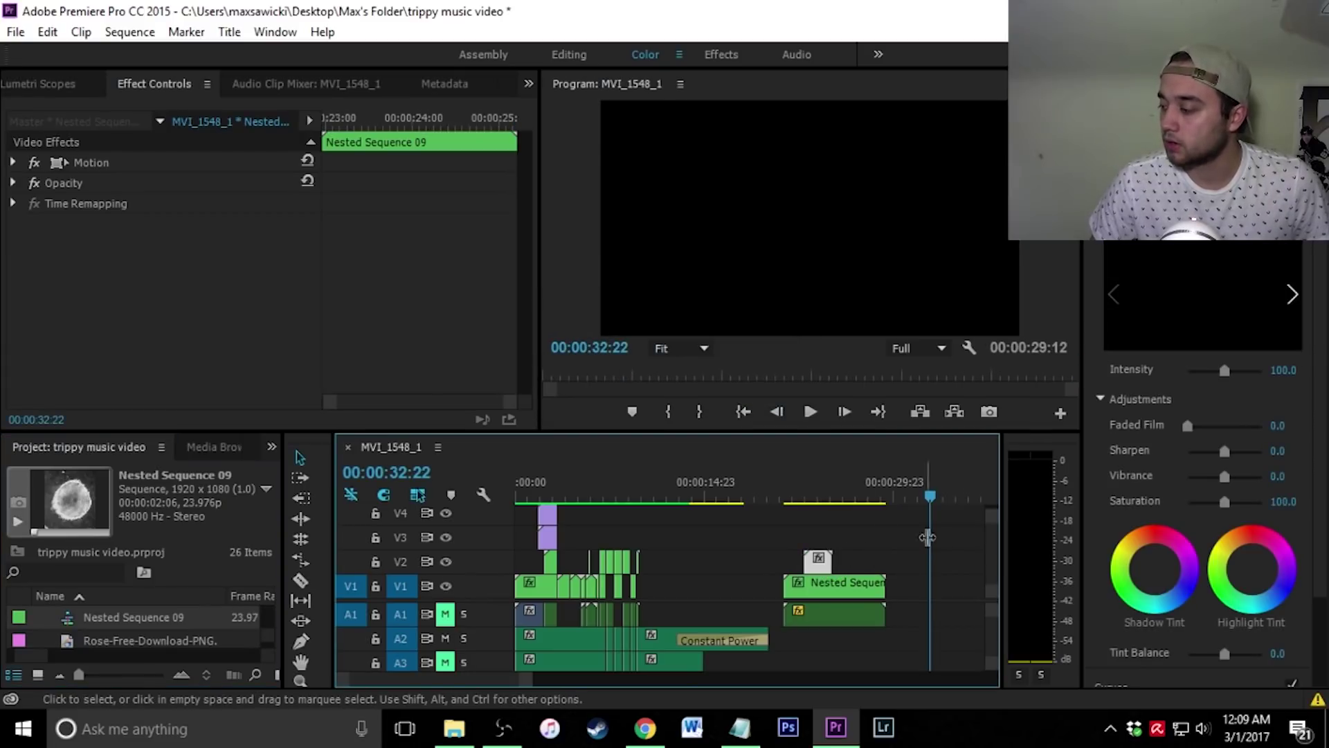
- Play back the nested gif over the knife footage and enlarge the gif to fill the frame
{"action": "left_click_drag", "start_coordinate": [931, 496], "coordinate": [801, 518]}
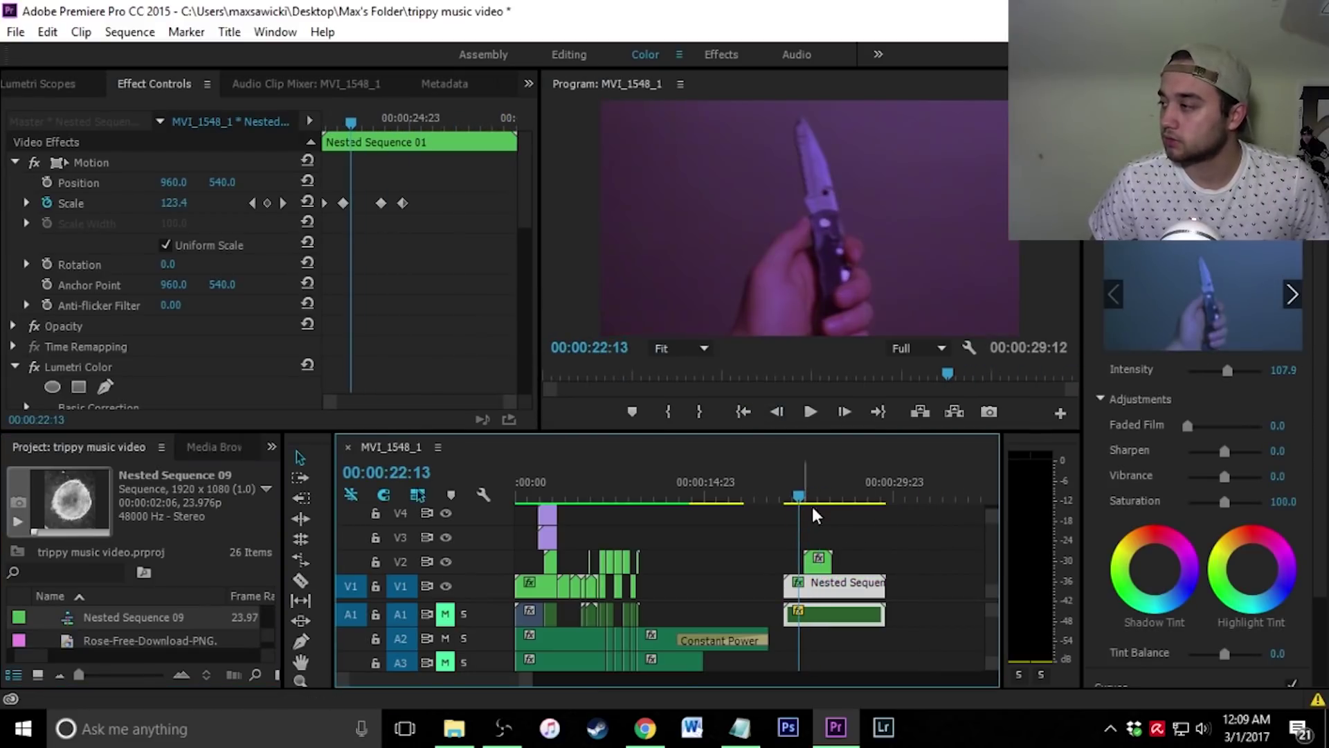
{"action": "left_click", "coordinate": [810, 411]}
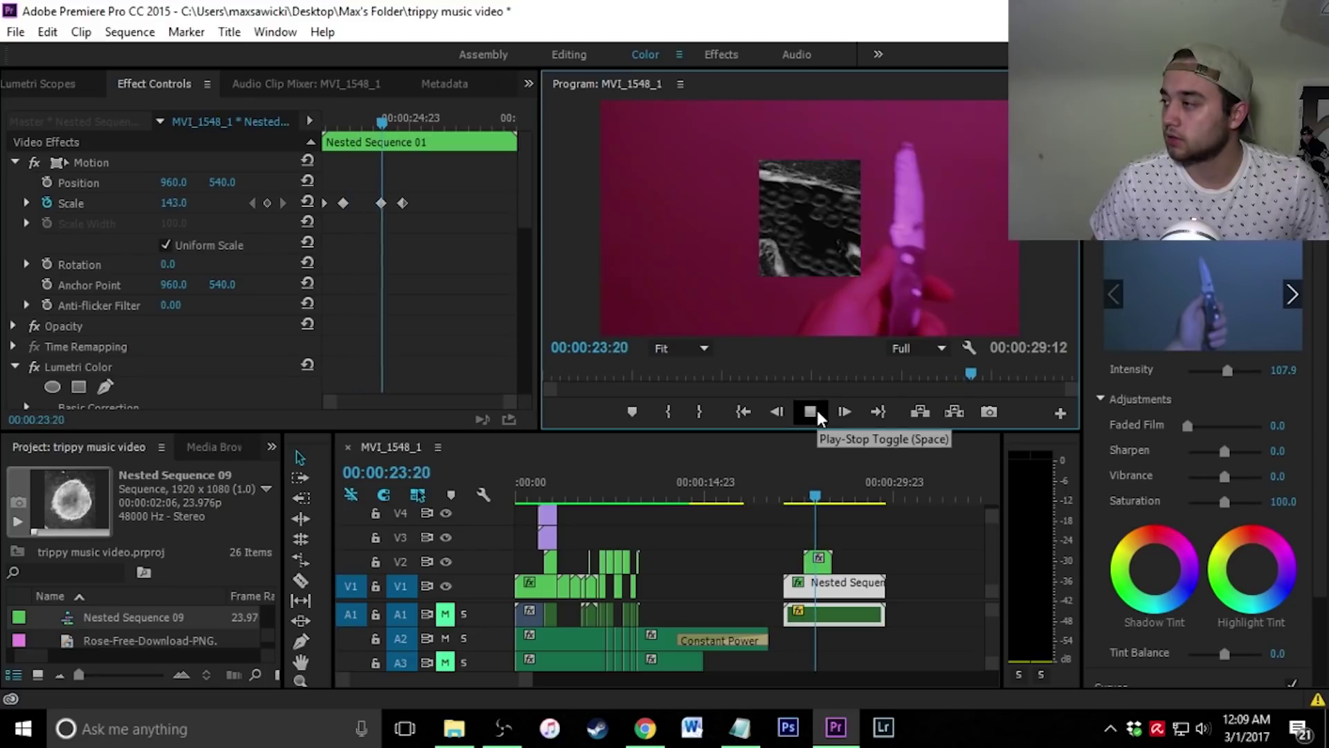
{"action": "left_click", "coordinate": [811, 496]}
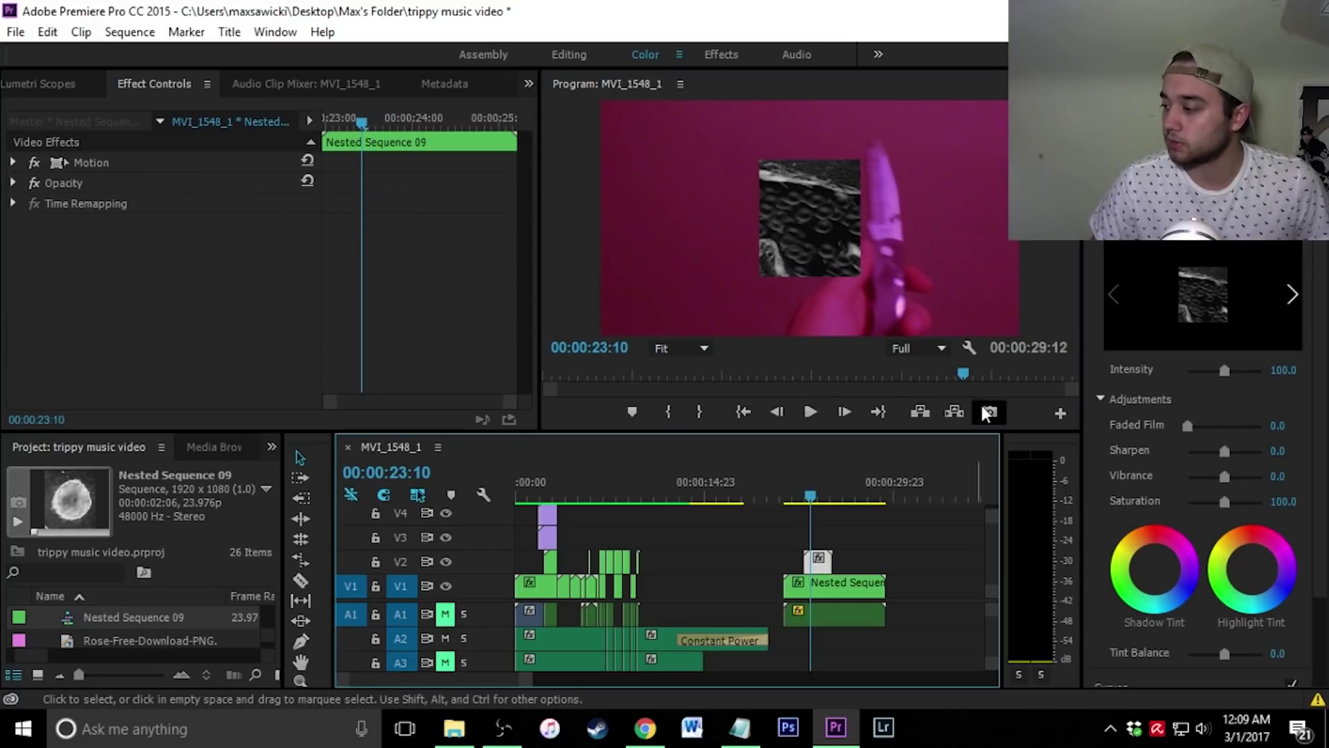
{"action": "left_click", "coordinate": [829, 496]}
{"action": "mouse_move", "coordinate": [829, 496]}
{"action": "left_mouse_down"}
{"action": "mouse_move", "coordinate": [800, 504]}
{"action": "mouse_move", "coordinate": [809, 495]}
{"action": "left_mouse_up"}
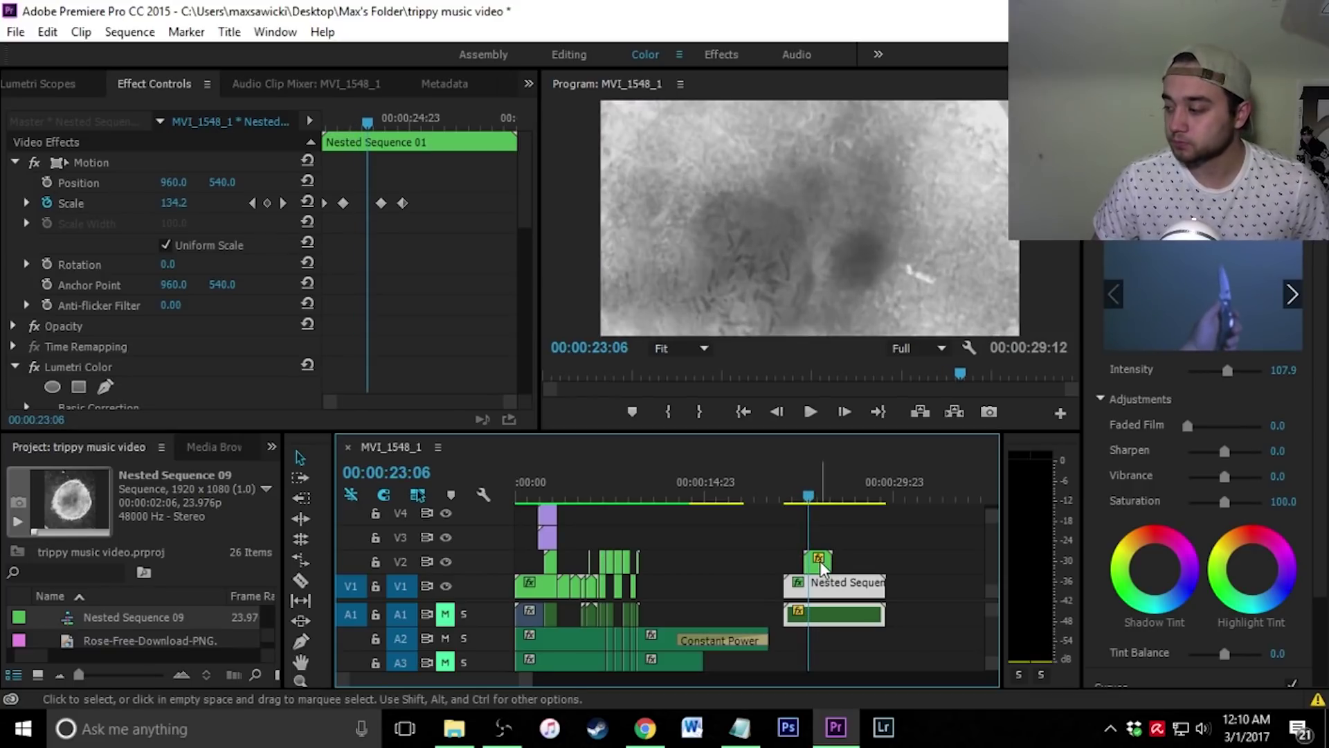
- Set the nested gif's opacity blend mode to Color Dodge and move the playhead back before it
{"action": "left_click", "coordinate": [820, 562]}
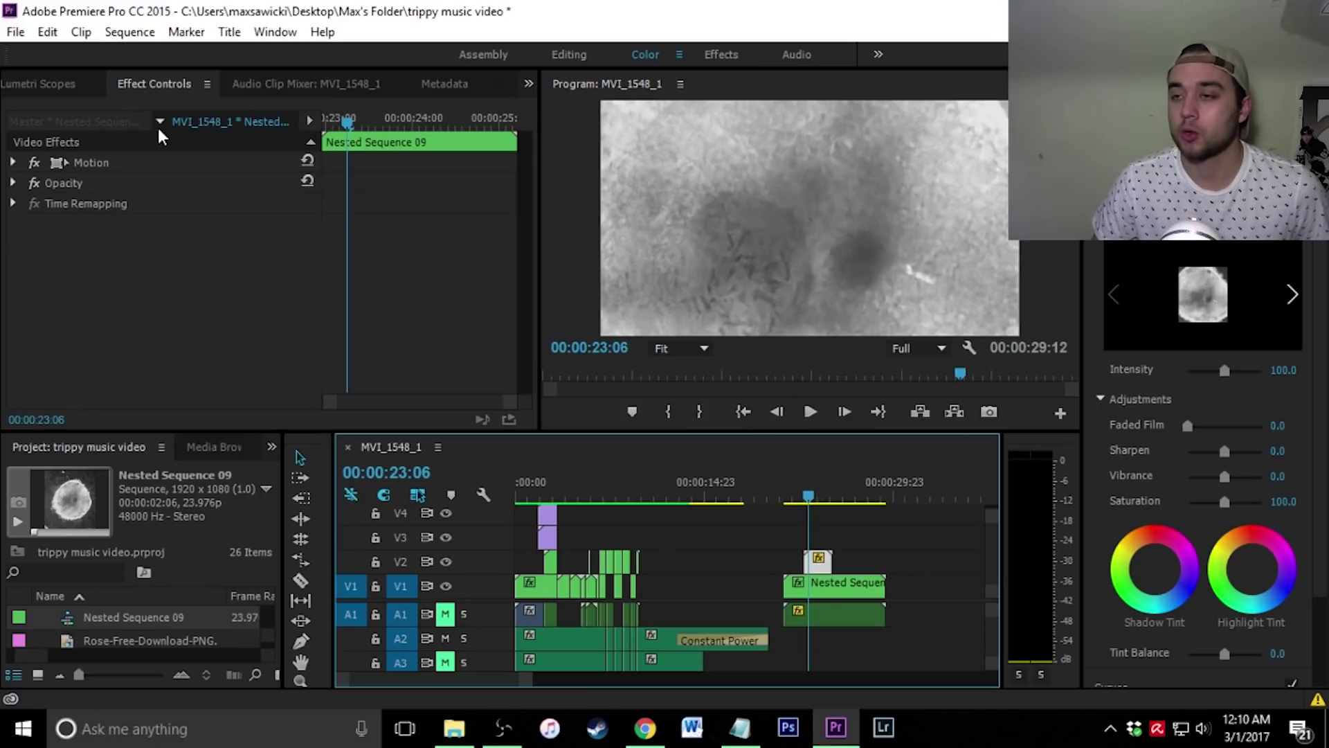
{"action": "left_click", "coordinate": [15, 182]}
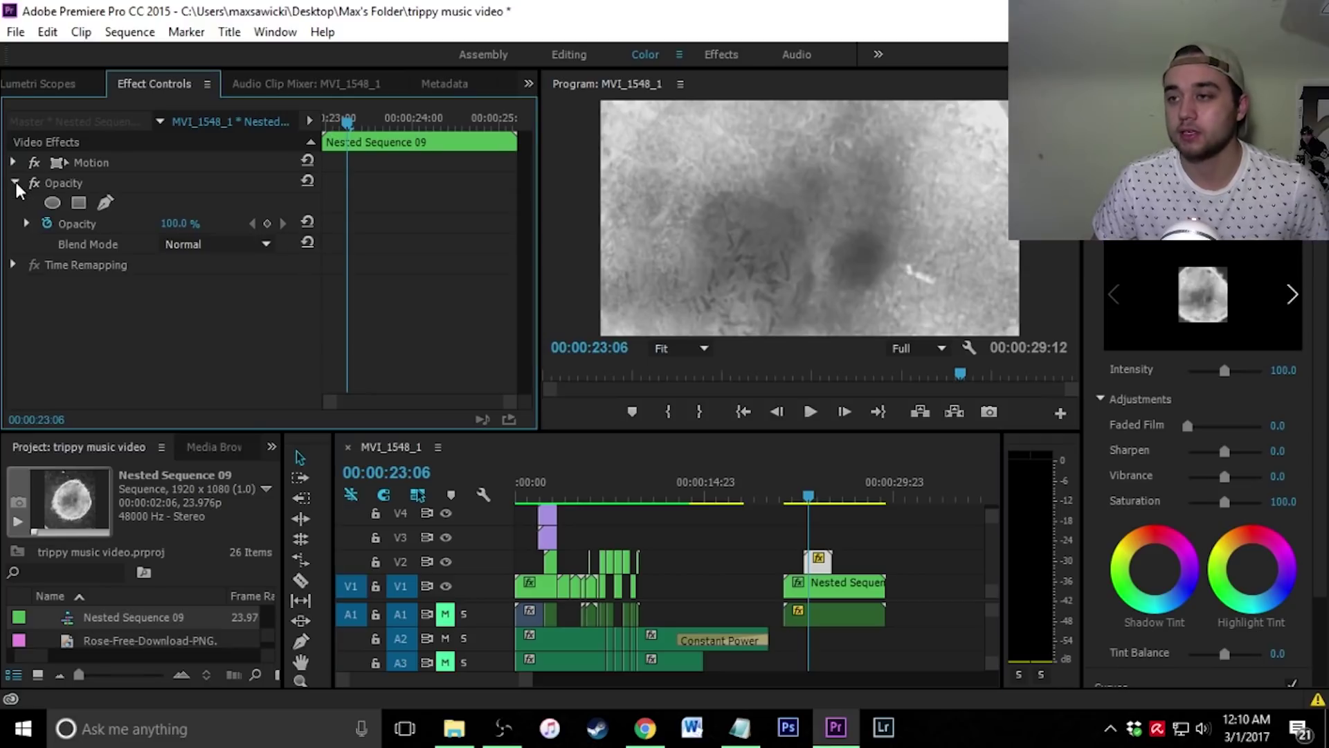
{"action": "key", "text": "shift+3"}
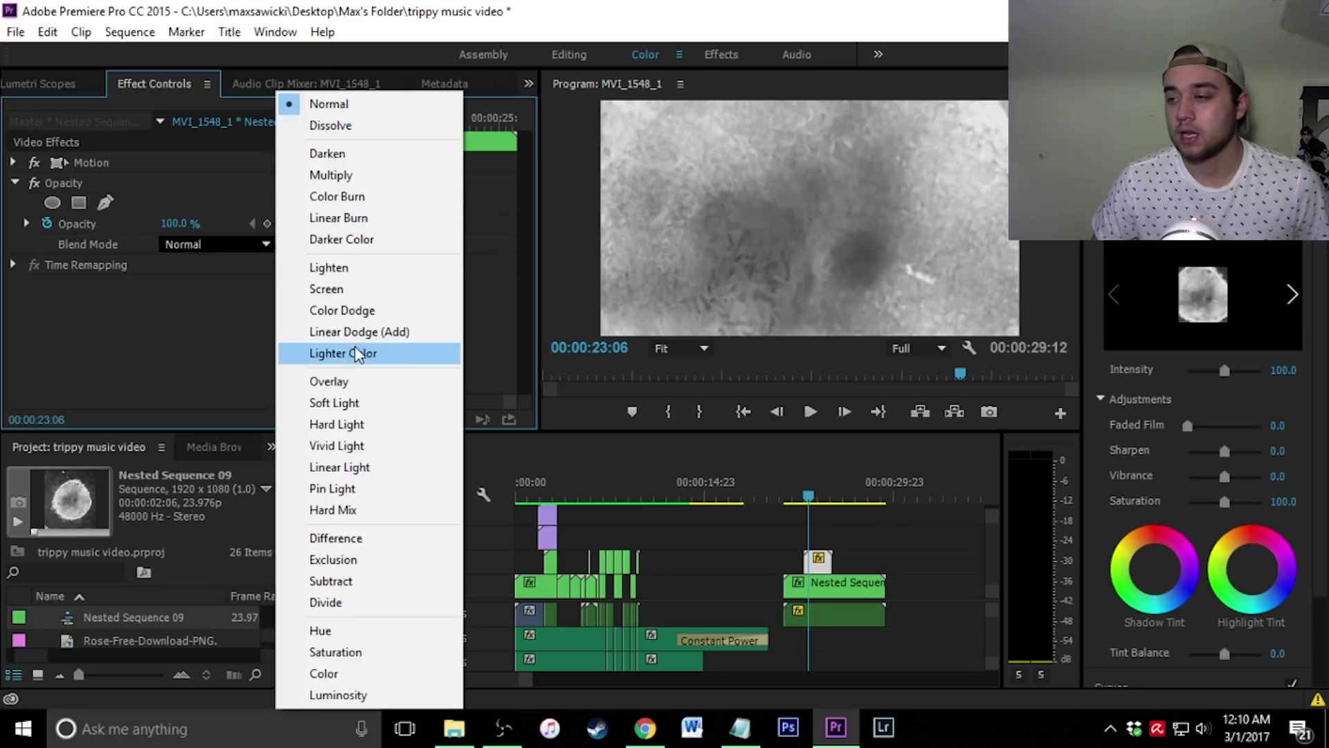
{"action": "left_click", "coordinate": [380, 311]}
{"action": "mouse_move", "coordinate": [808, 495]}
{"action": "left_mouse_down"}
{"action": "mouse_move", "coordinate": [836, 480]}
{"action": "mouse_move", "coordinate": [792, 494]}
{"action": "left_mouse_up"}
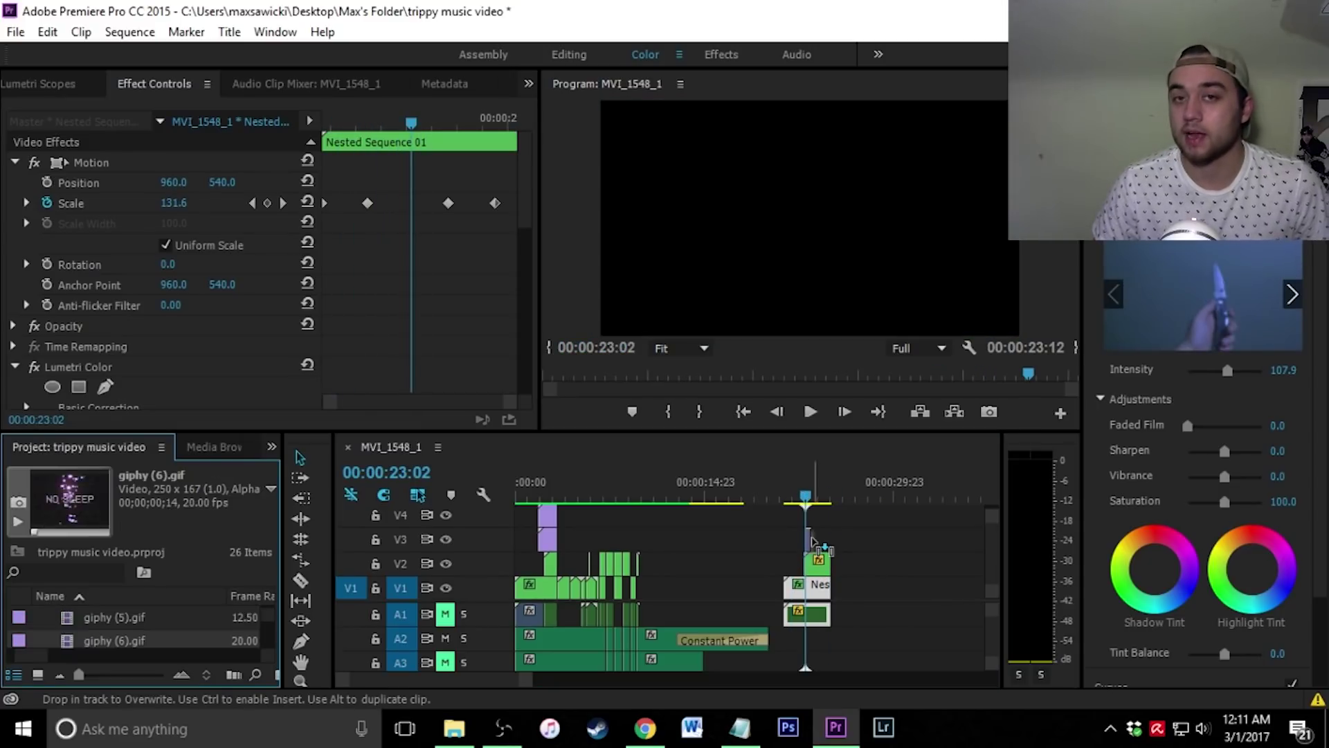
- Add giphy (6).gif on track V3 at 00:00:23:02, enlarged to full frame, with its opacity blend mode set to Screen
{"action": "left_click_drag", "start_coordinate": [813, 539], "coordinate": [810, 540]}
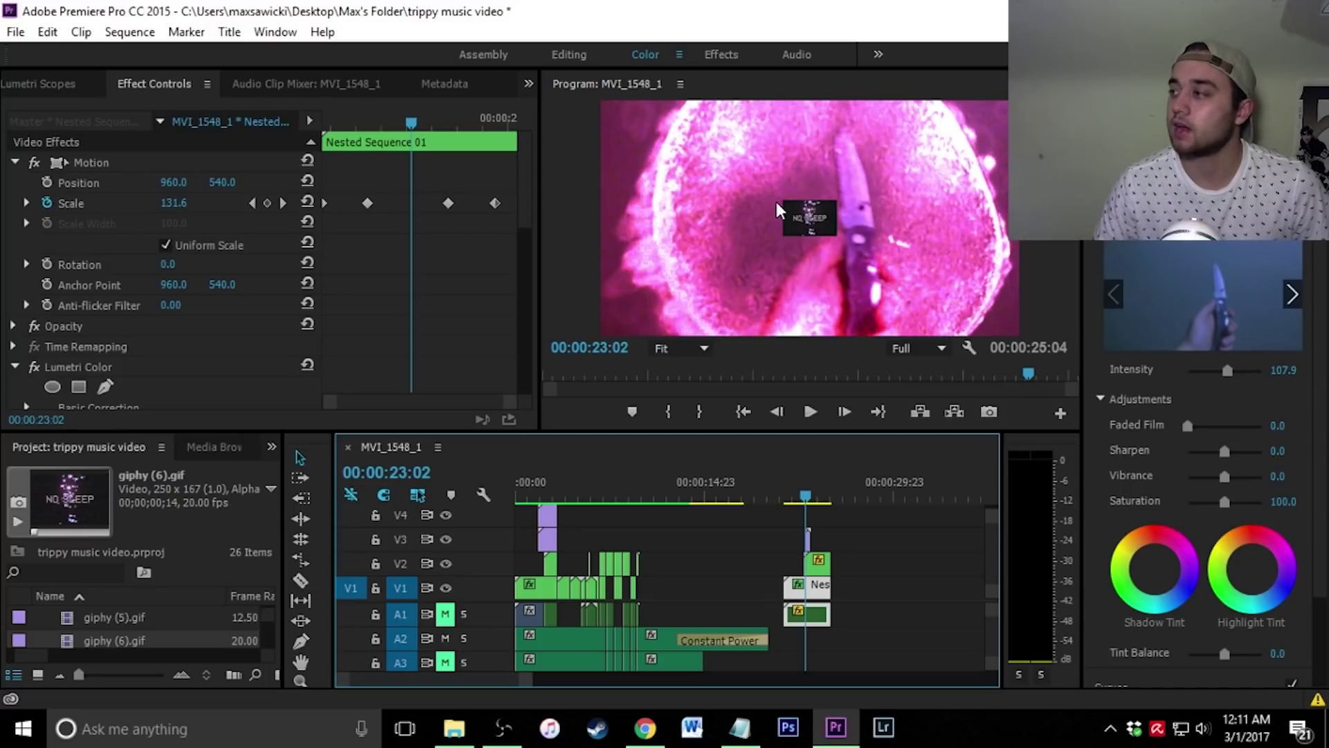
{"action": "left_click", "coordinate": [809, 539]}
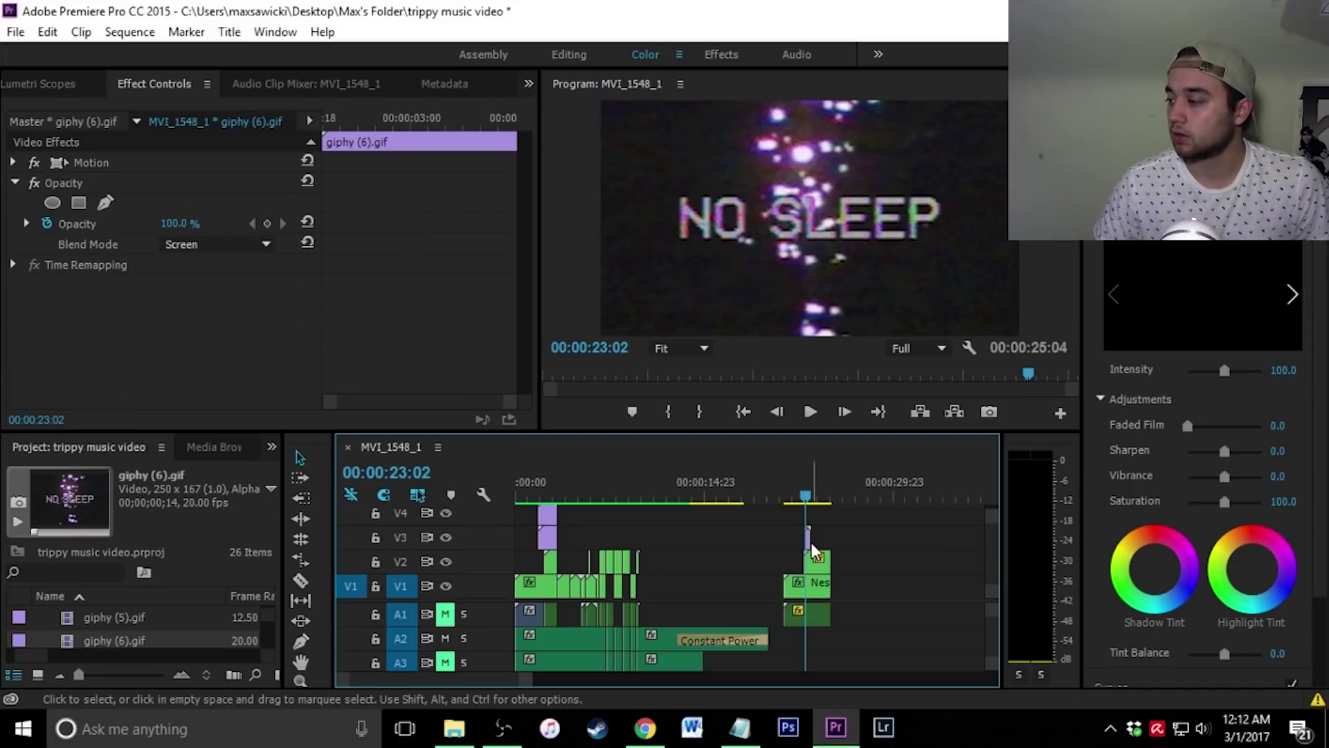
{"action": "left_click", "coordinate": [13, 184]}
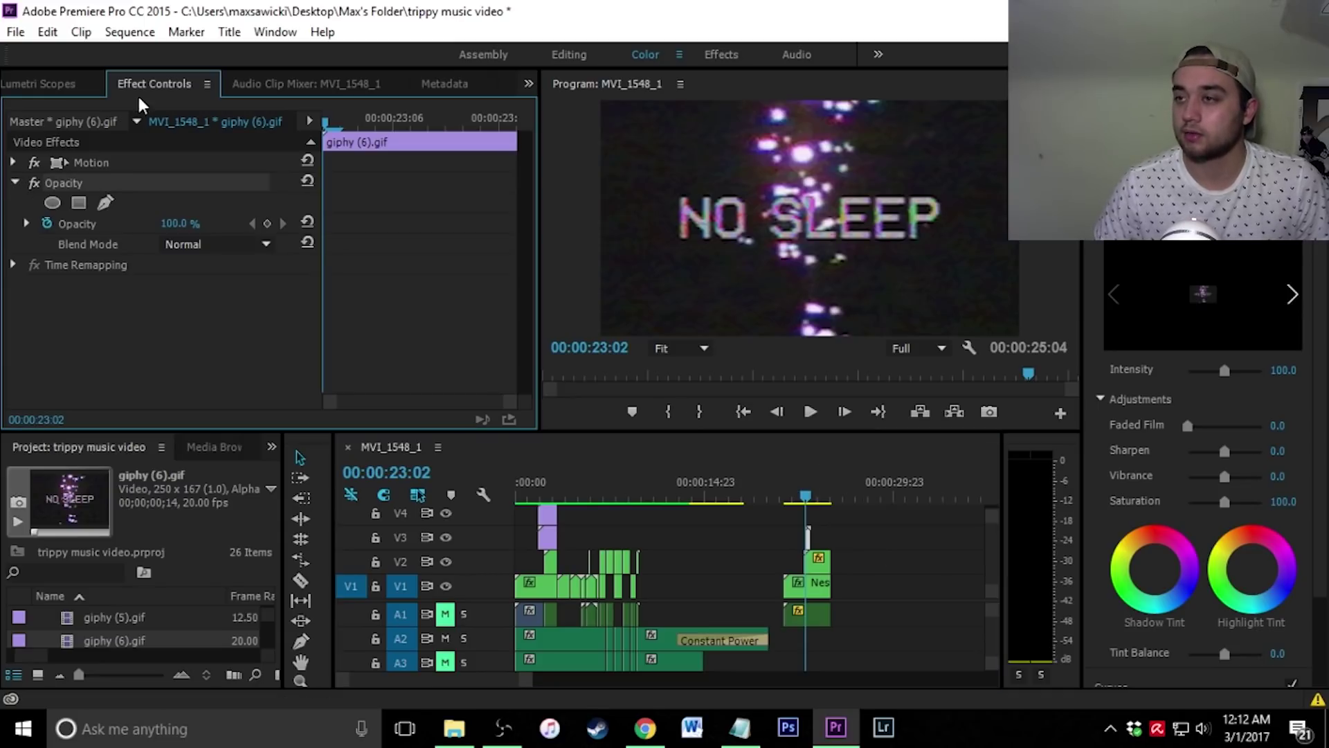
{"action": "left_click", "coordinate": [267, 242]}
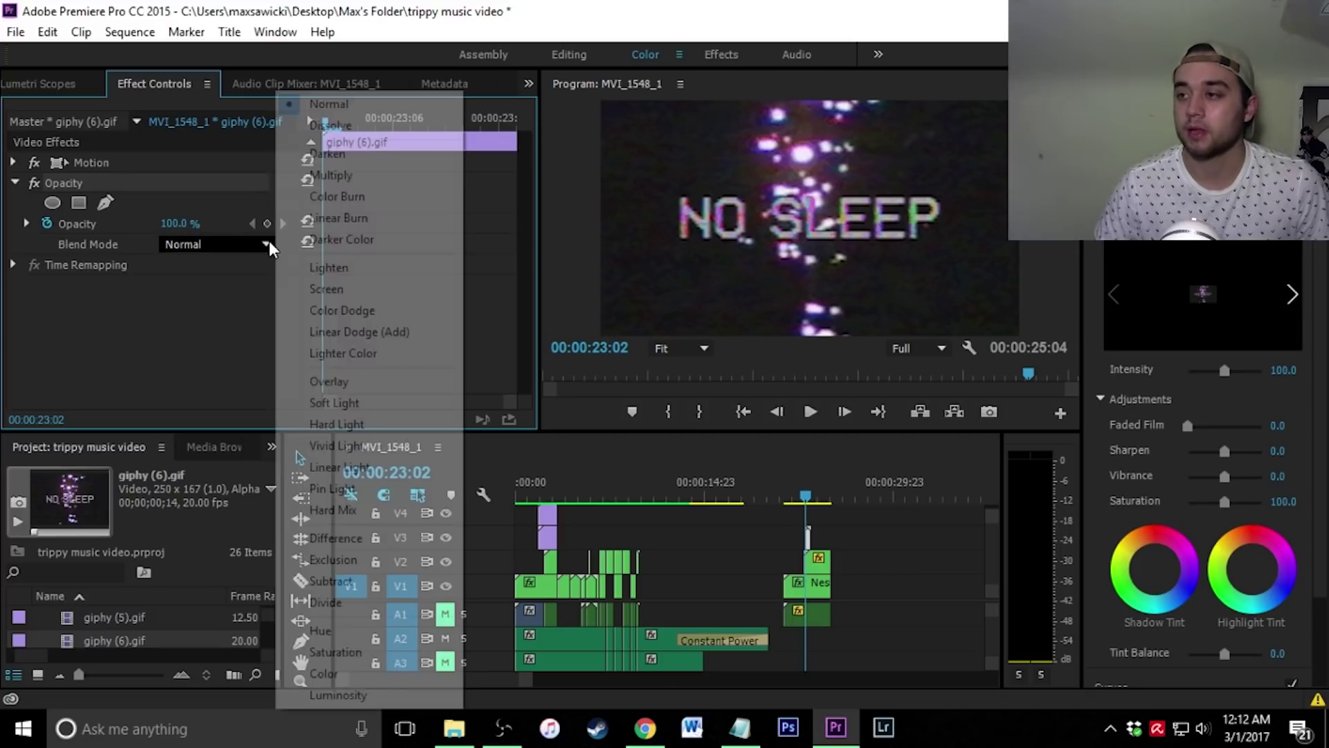
{"action": "left_click", "coordinate": [386, 293]}
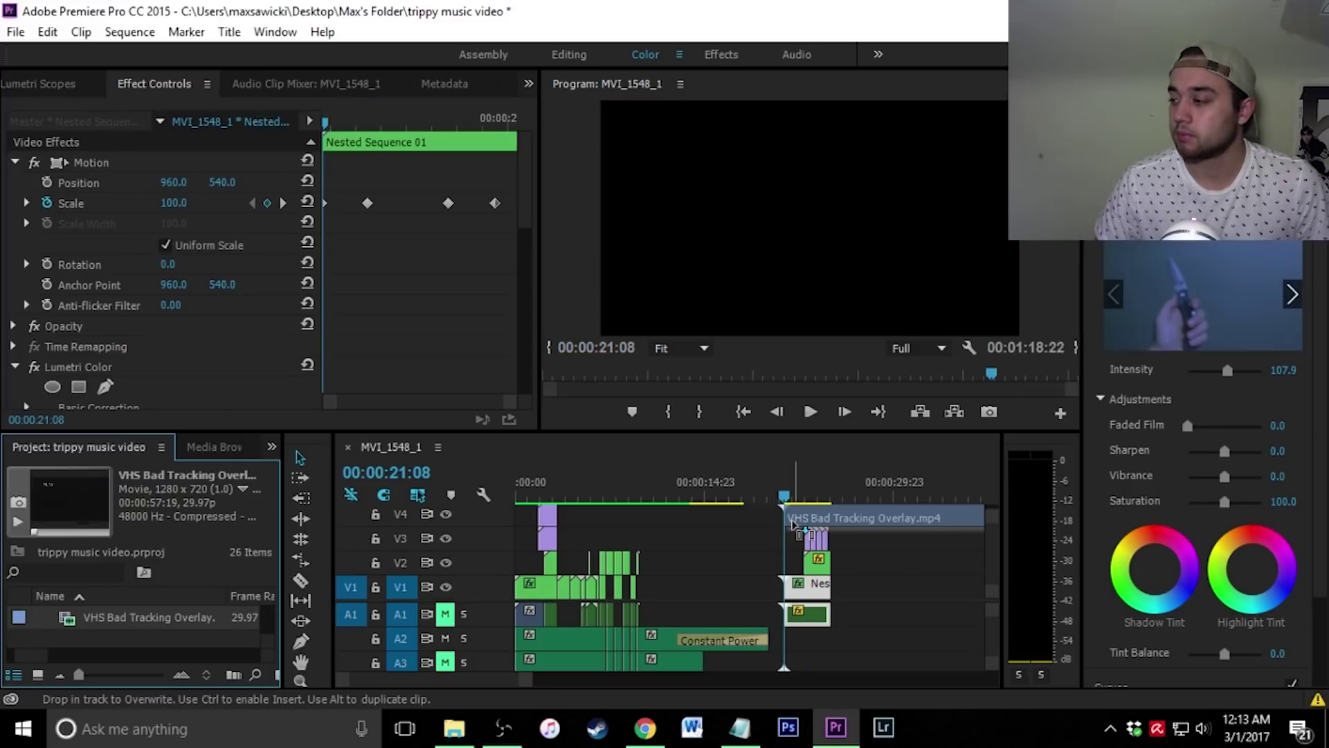
- Place VHS Bad Tracking Overlay.mp4 on track V4 at 00:00:21:08 and scale it up to fill the frame
{"action": "left_click_drag", "start_coordinate": [799, 527], "coordinate": [794, 519]}
{"action": "left_click", "coordinate": [874, 261]}
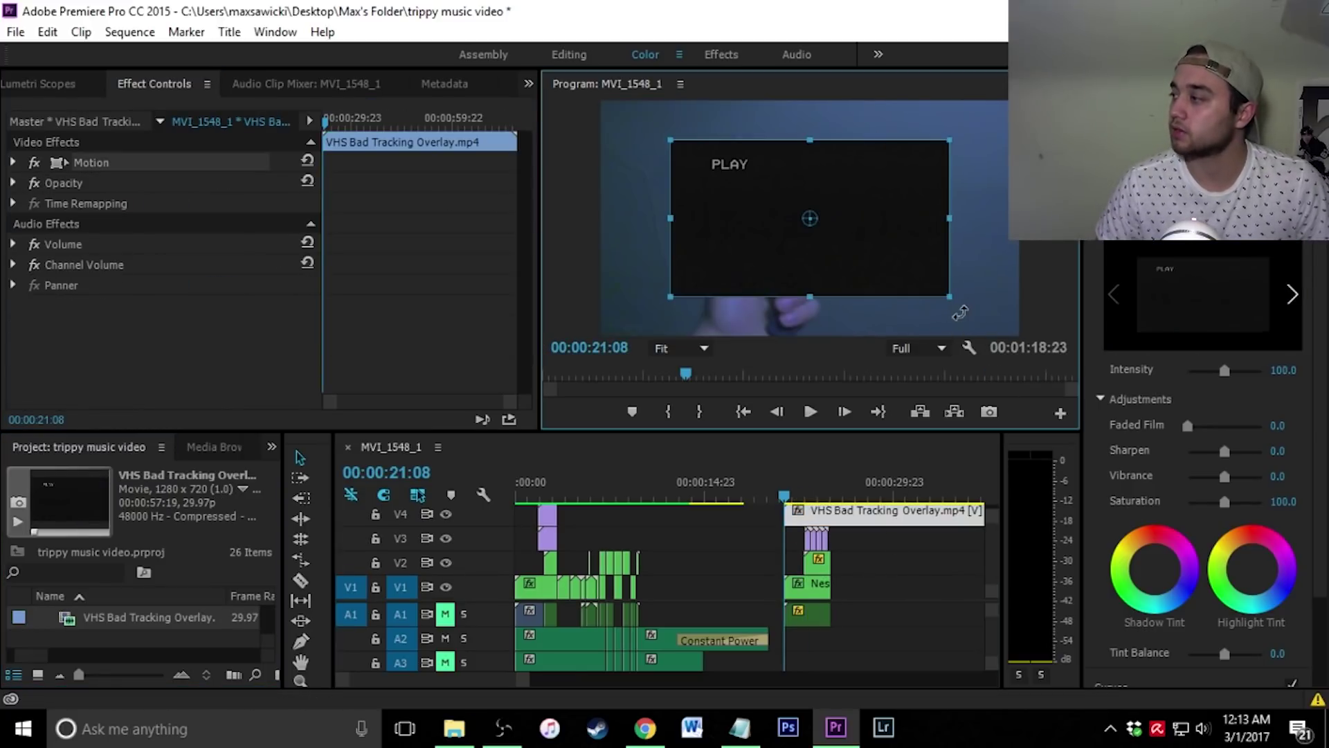
{"action": "left_click_drag", "start_coordinate": [950, 299], "coordinate": [1036, 348]}
{"action": "left_click", "coordinate": [810, 412]}
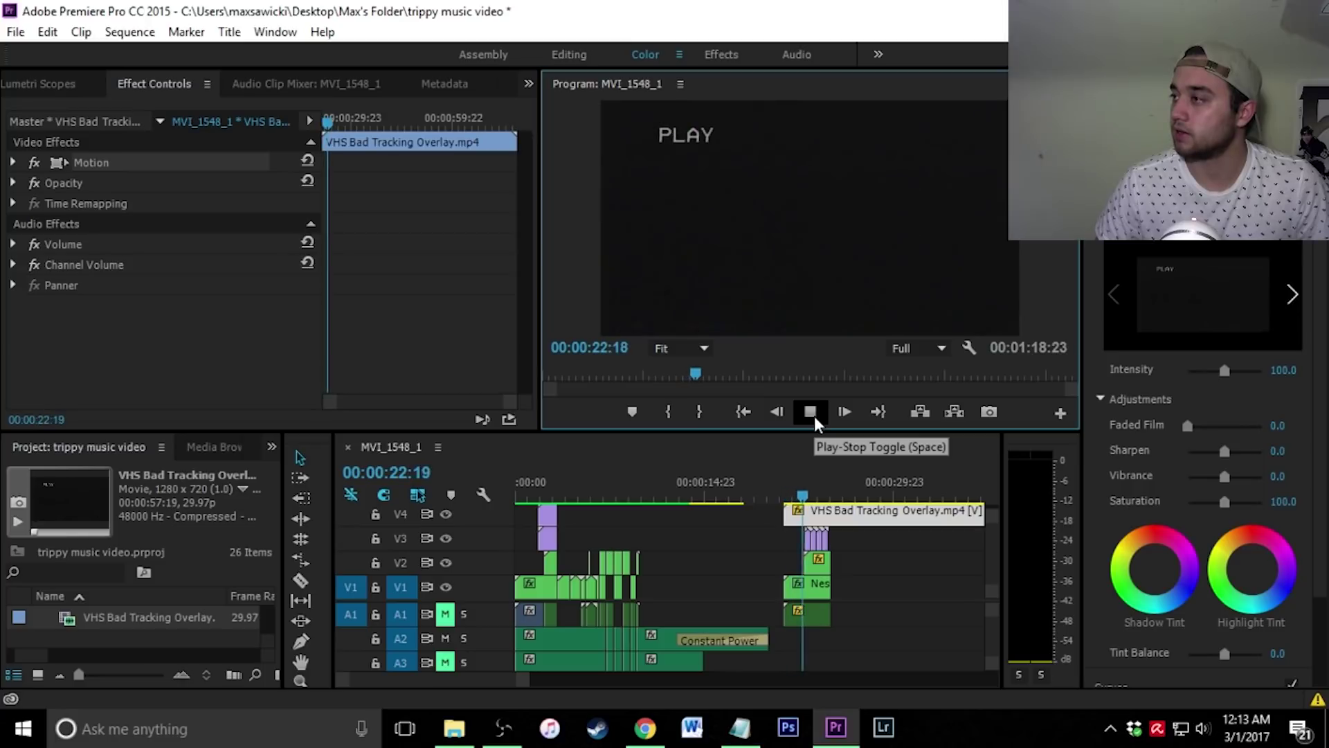
{"action": "left_click", "coordinate": [810, 412]}
- Set the VHS overlay's opacity blend mode to Lighten, play back the composite and return the playhead to its start
{"action": "left_click", "coordinate": [13, 183]}
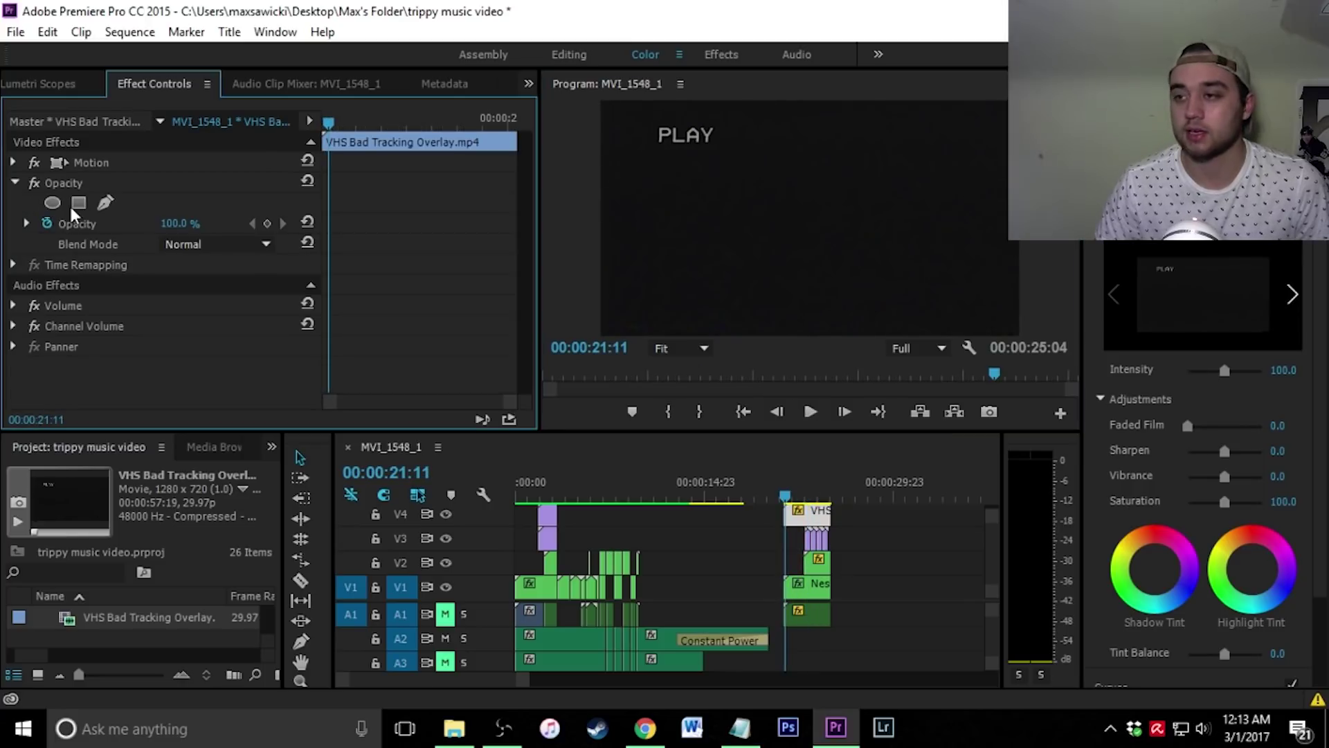
{"action": "left_click", "coordinate": [212, 245]}
{"action": "left_click", "coordinate": [408, 267]}
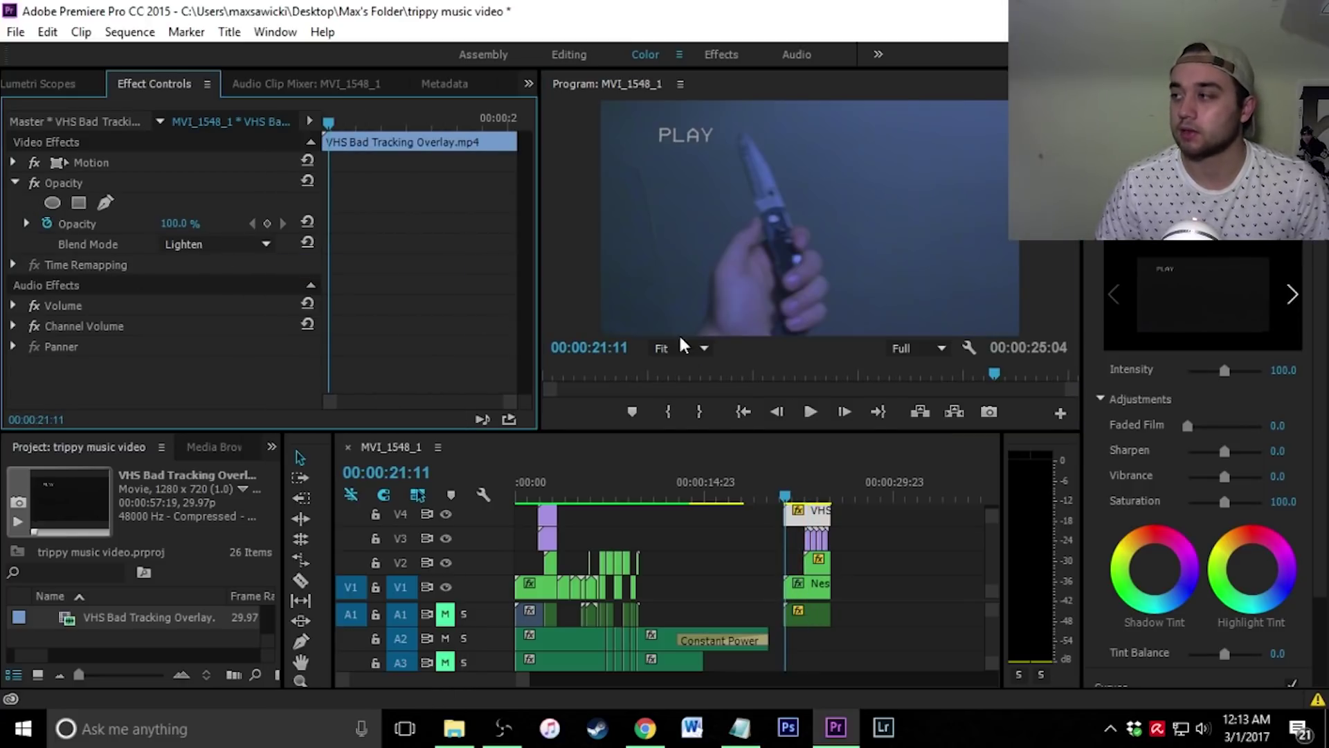
{"action": "left_click", "coordinate": [811, 415]}
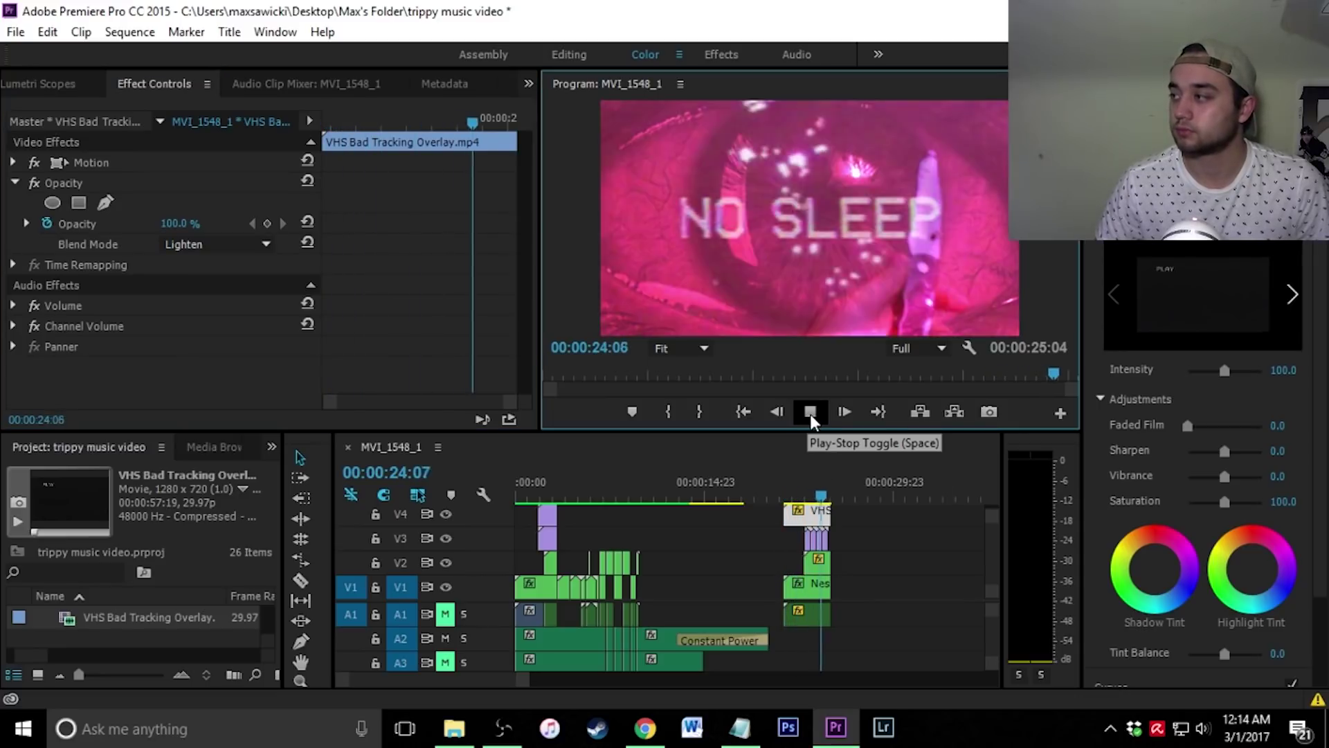
{"action": "left_click_drag", "start_coordinate": [774, 503], "coordinate": [783, 502]}
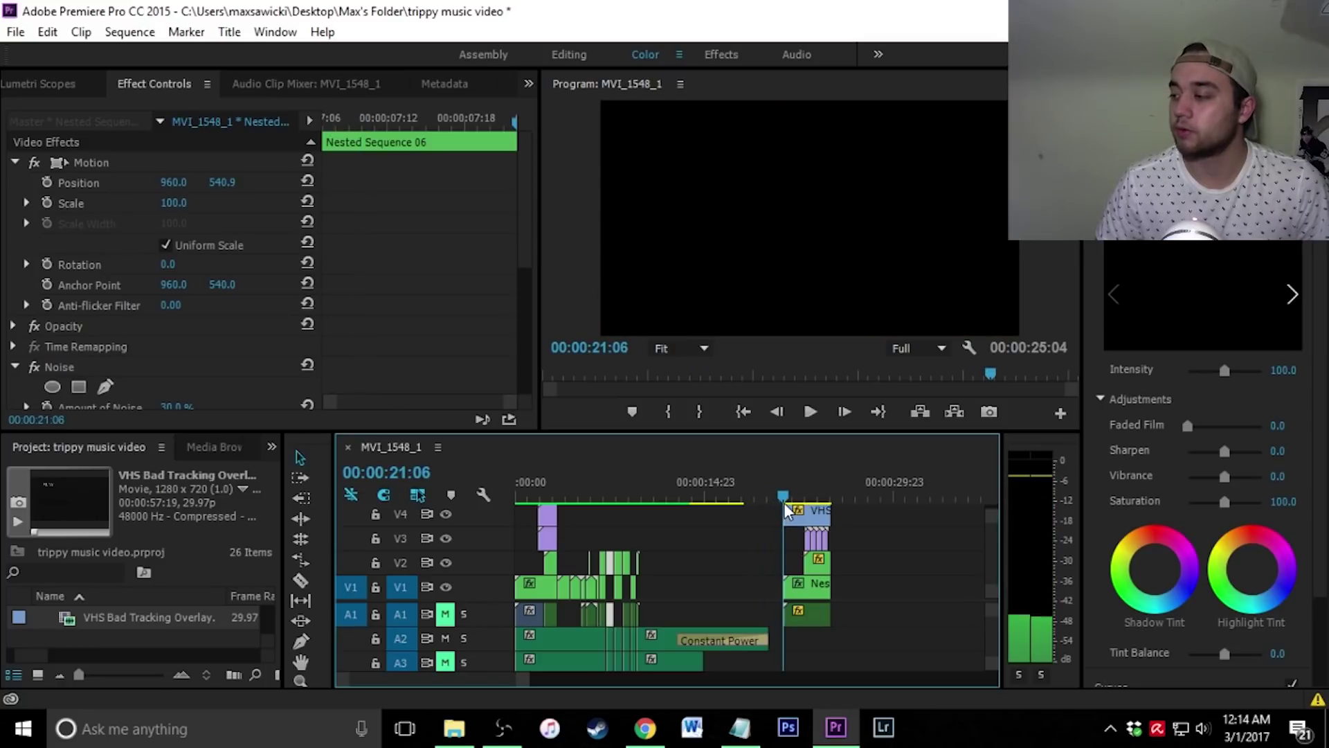
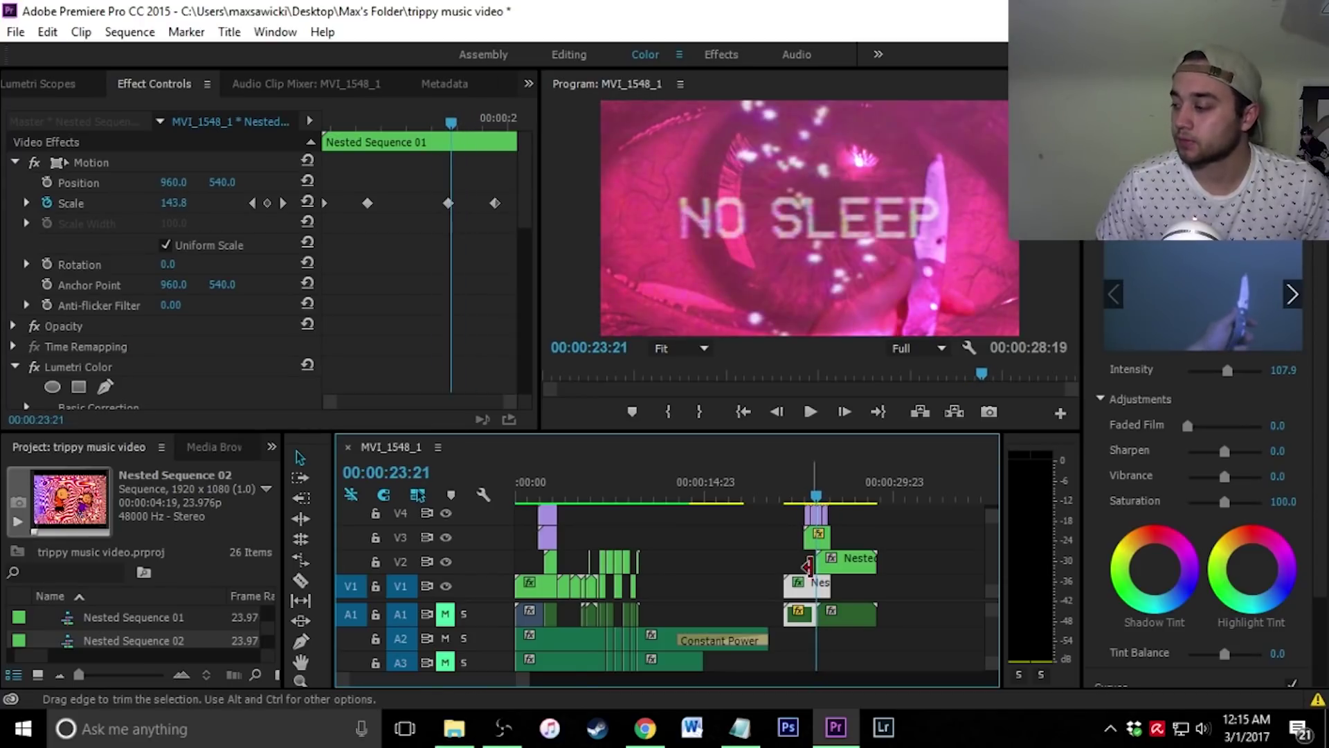
- Split Nested Sequence 02 on track V2 at 00:00:25:04 and move its second part down to track V1
{"action": "key", "text": "Down"}
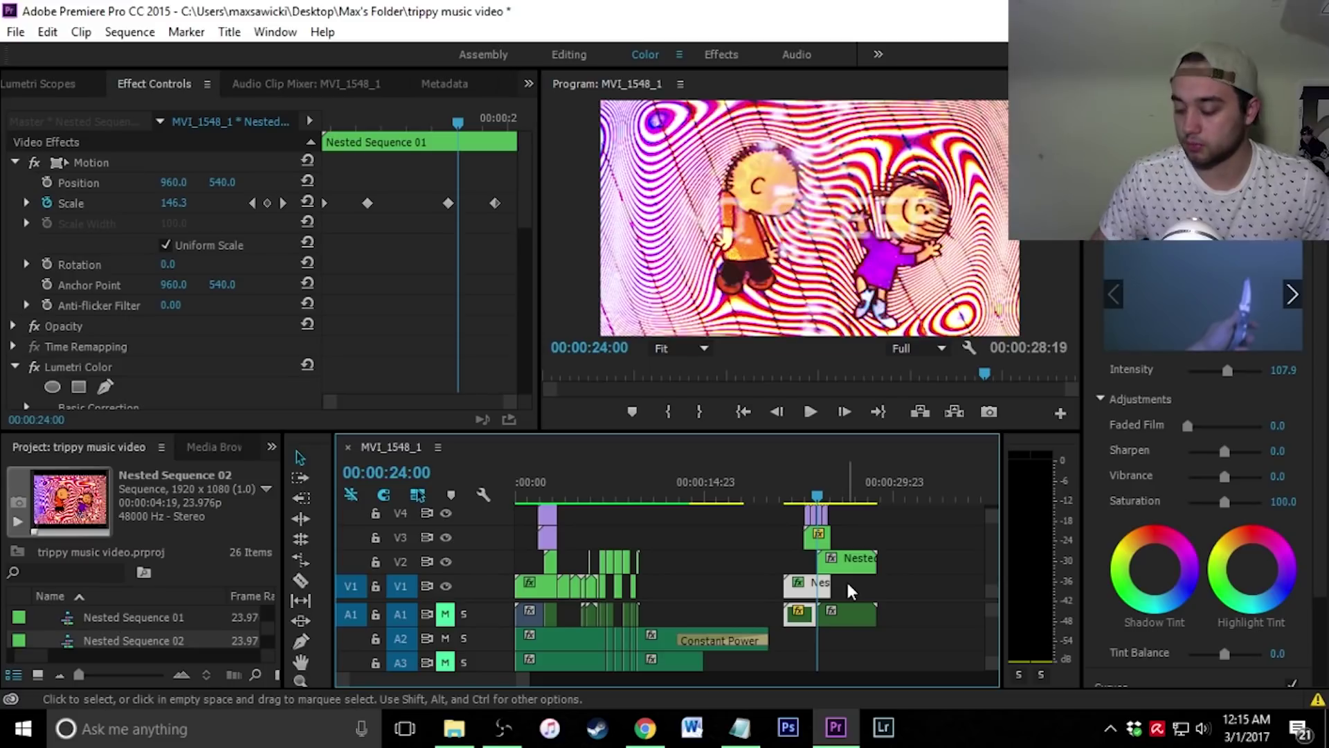
{"action": "key", "text": "Down"}
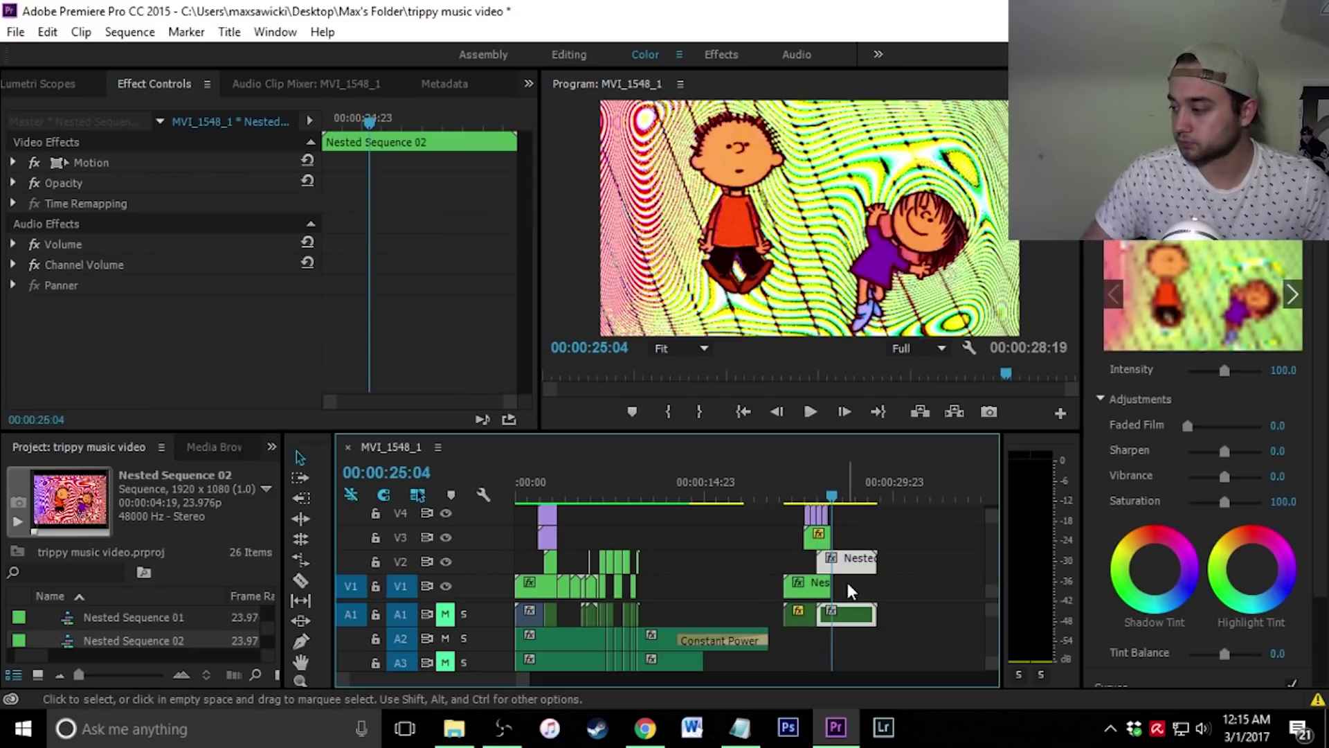
{"action": "left_click", "coordinate": [804, 583]}
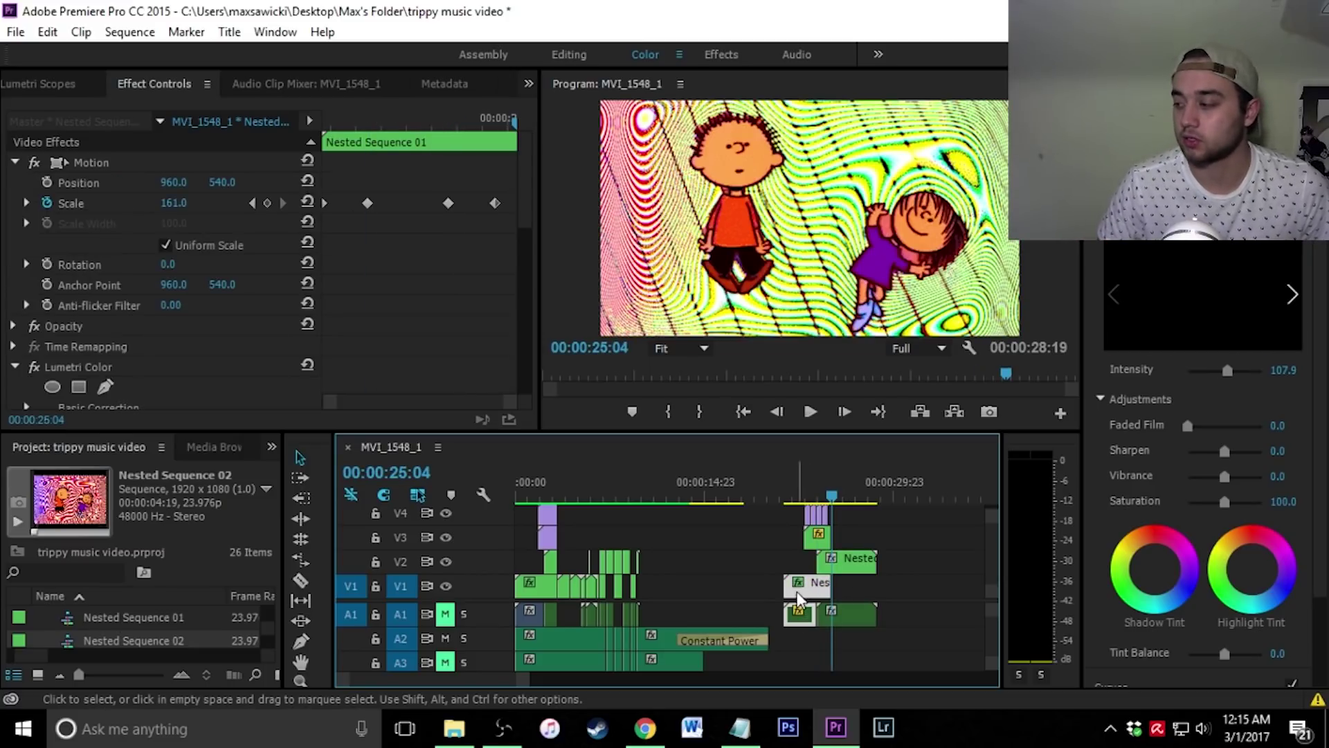
{"action": "left_click", "coordinate": [845, 566]}
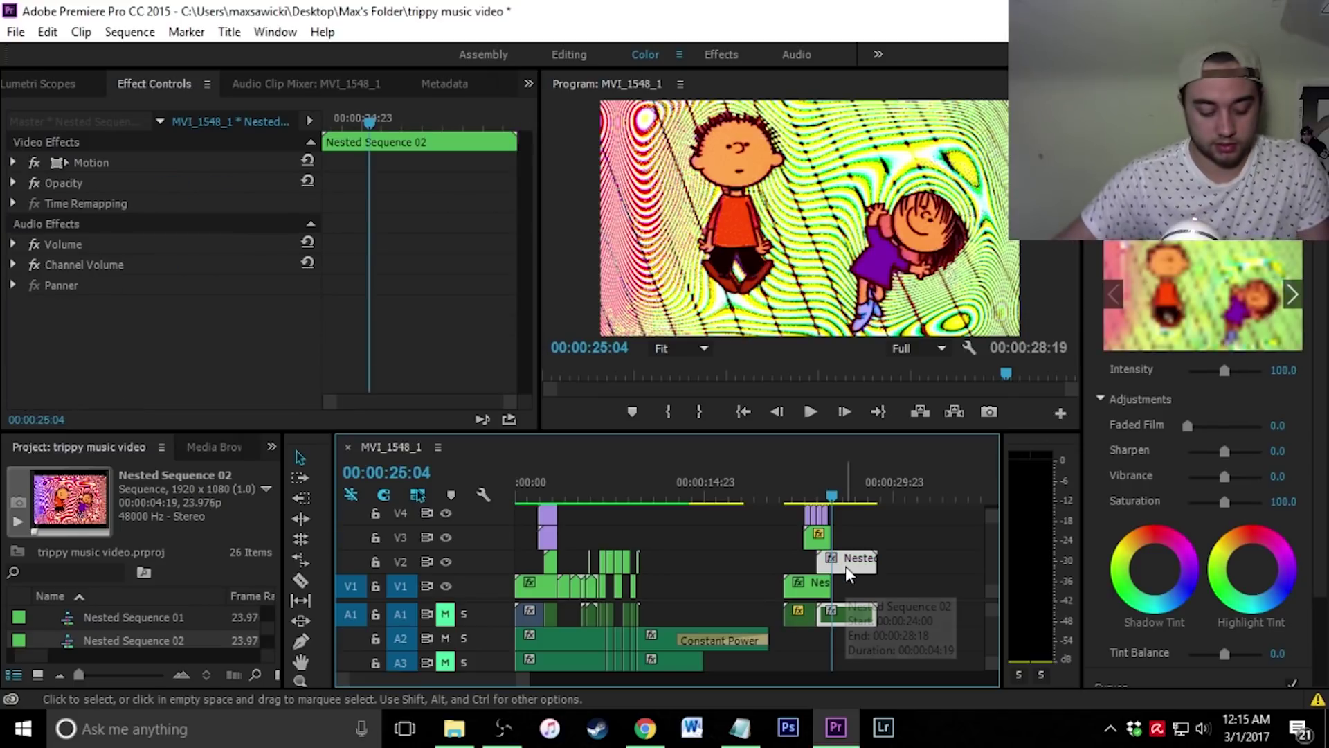
{"action": "left_click_drag", "start_coordinate": [846, 567], "coordinate": [849, 574]}
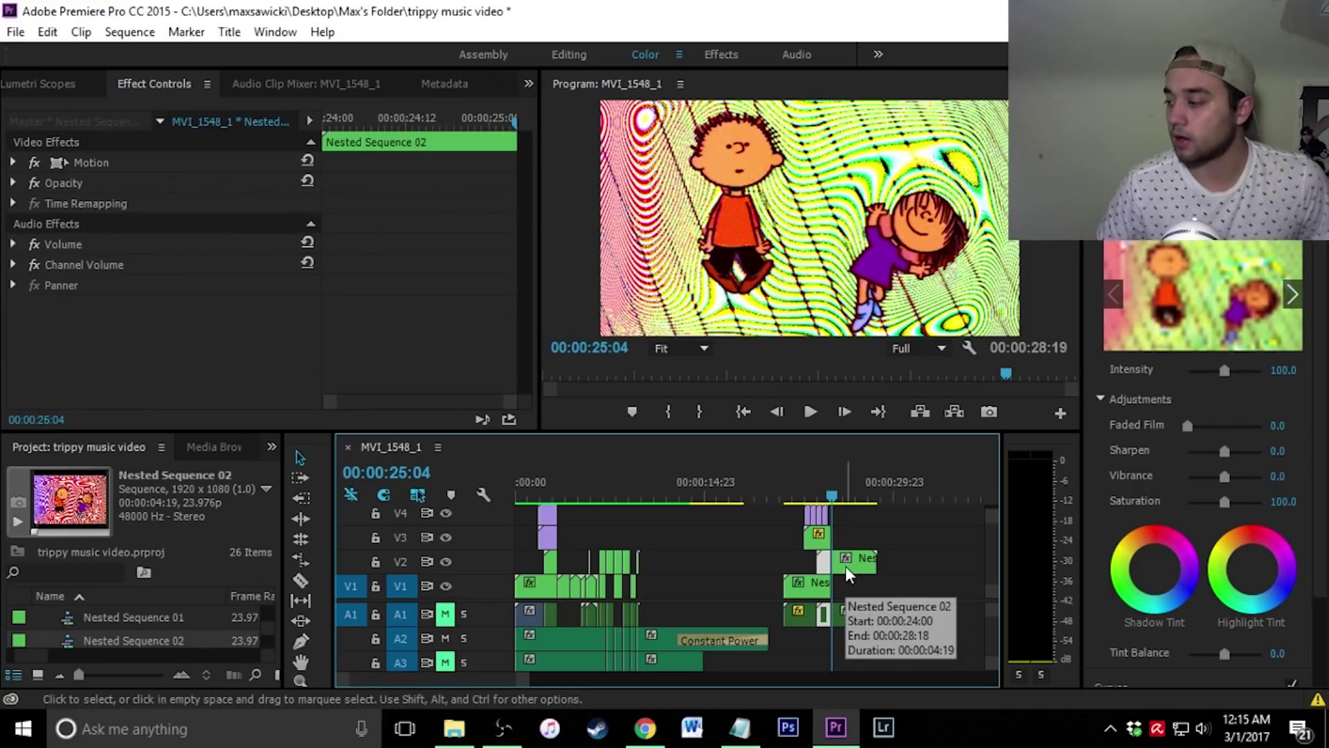
{"action": "left_click", "coordinate": [846, 566]}
{"action": "left_click_drag", "start_coordinate": [850, 570], "coordinate": [849, 586]}
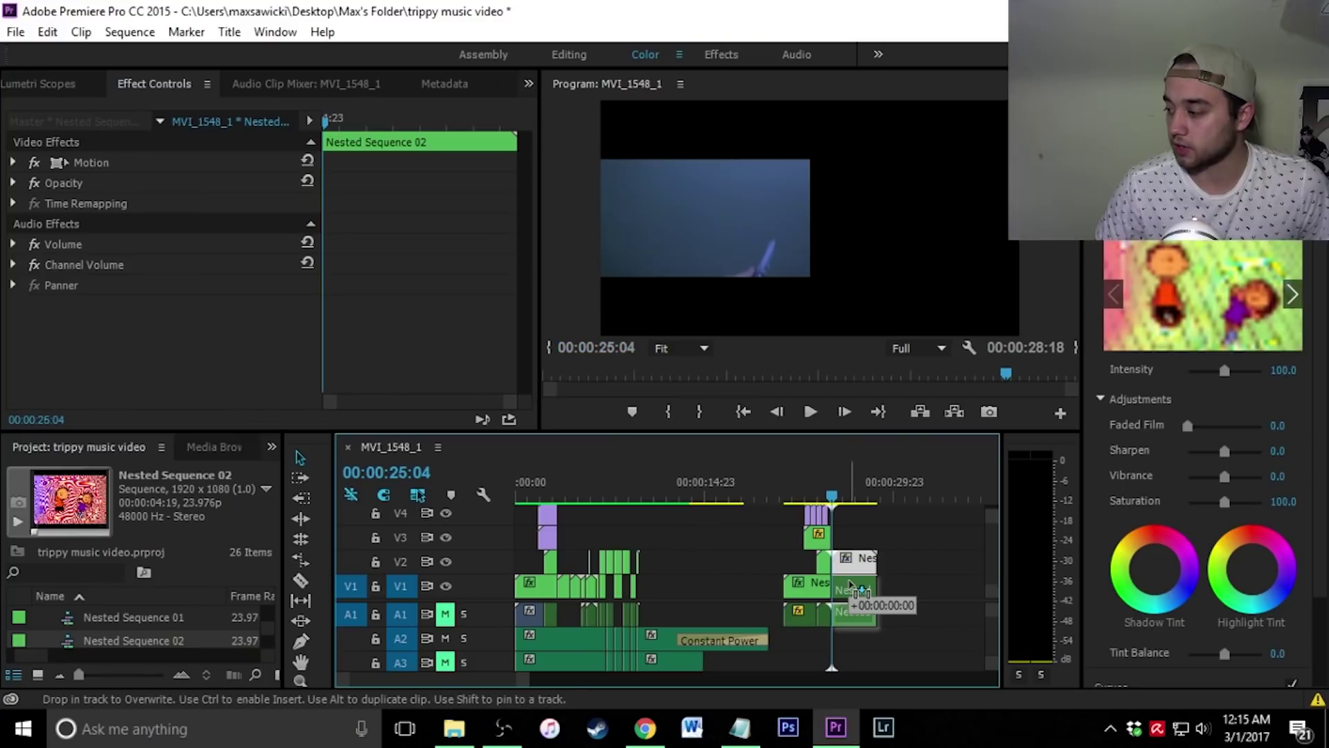
{"action": "mouse_move", "coordinate": [832, 493]}
{"action": "left_mouse_down"}
{"action": "mouse_move", "coordinate": [819, 498]}
{"action": "mouse_move", "coordinate": [848, 505]}
{"action": "mouse_move", "coordinate": [836, 511]}
{"action": "left_mouse_up"}
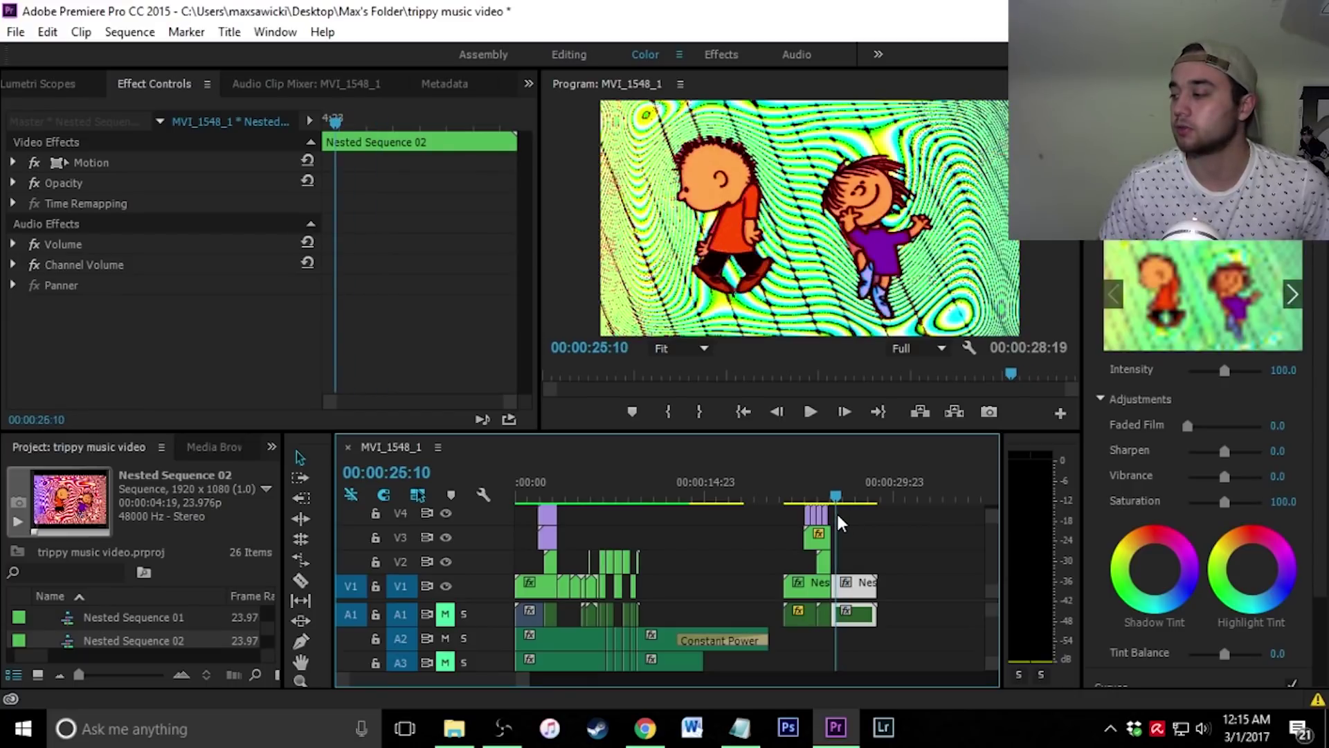
- Search the effects for "luma" and apply Luma Key to the short Nested Sequence 02 segment on track V2
{"action": "left_click", "coordinate": [271, 446]}
{"action": "left_click", "coordinate": [322, 545]}
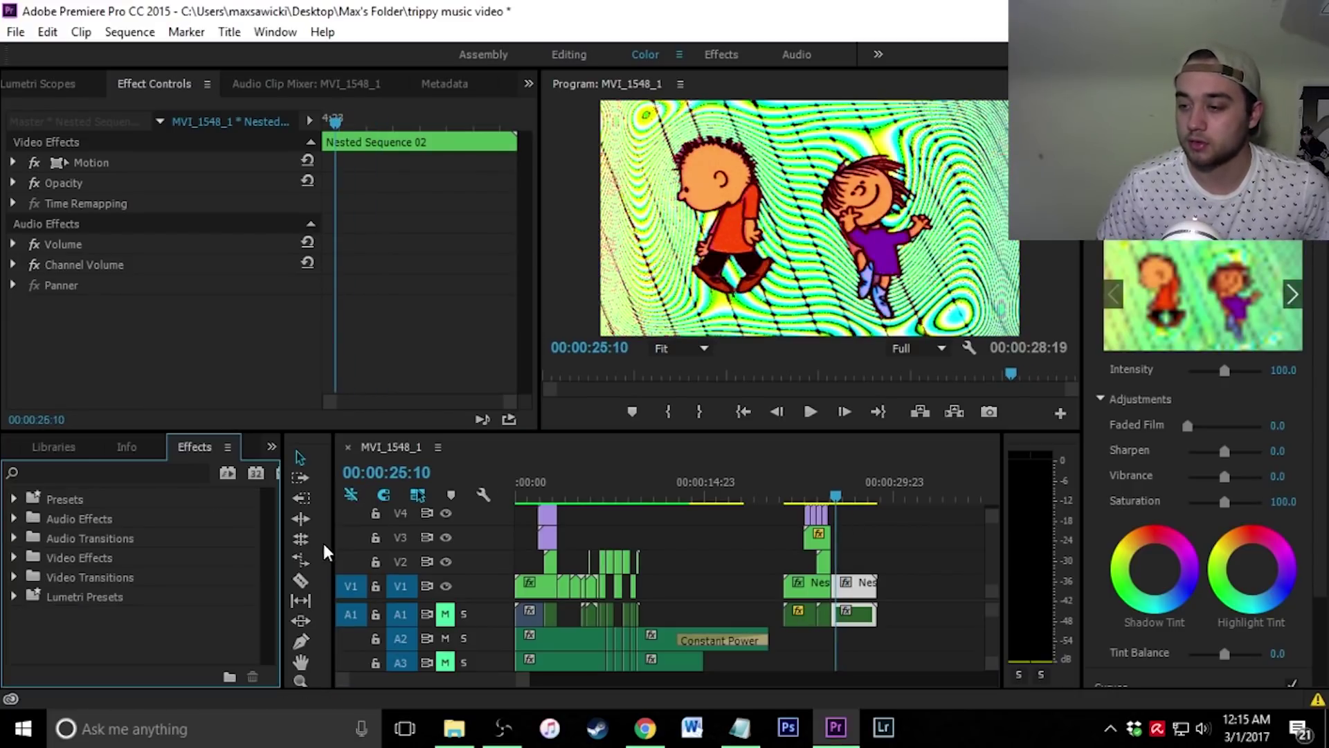
{"action": "left_click", "coordinate": [161, 471]}
{"action": "type", "text": "lu"}
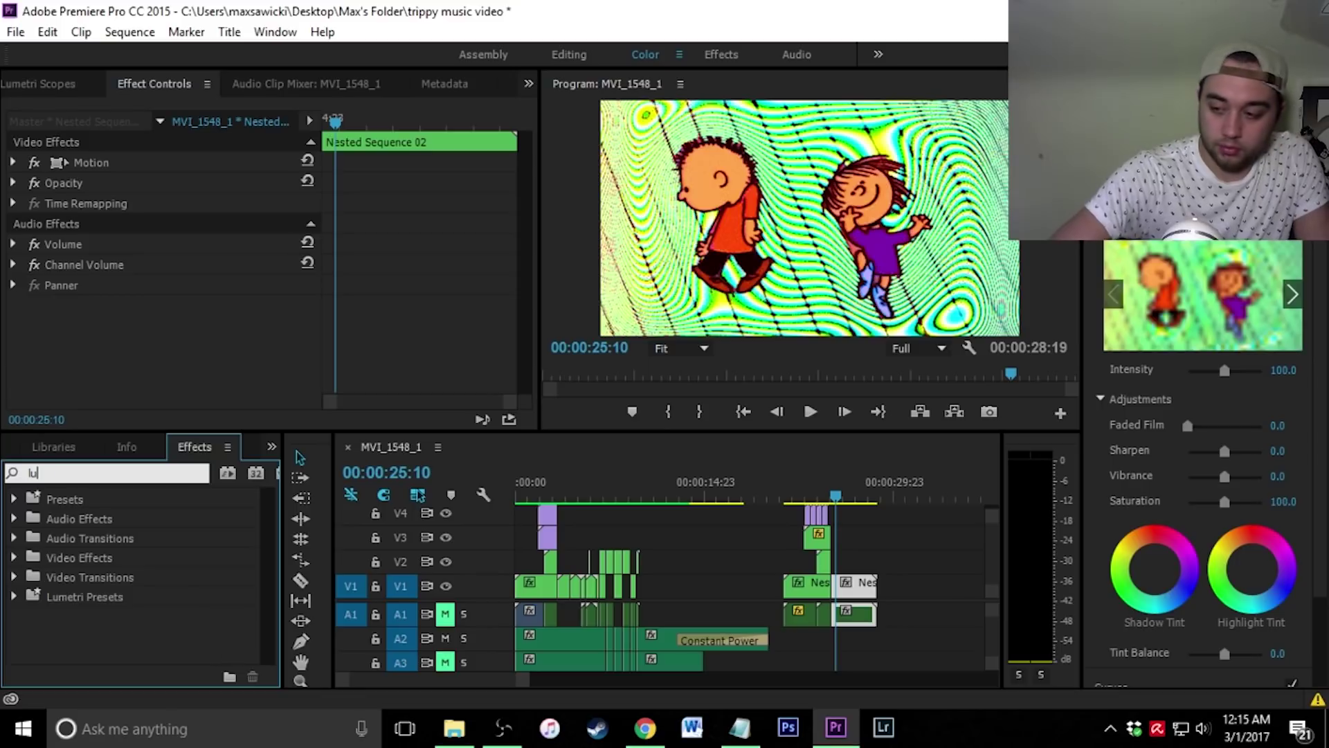
{"action": "type", "text": "ma"}
{"action": "scroll", "coordinate": [149, 668], "scroll_direction": "down", "scroll_amount": 2}
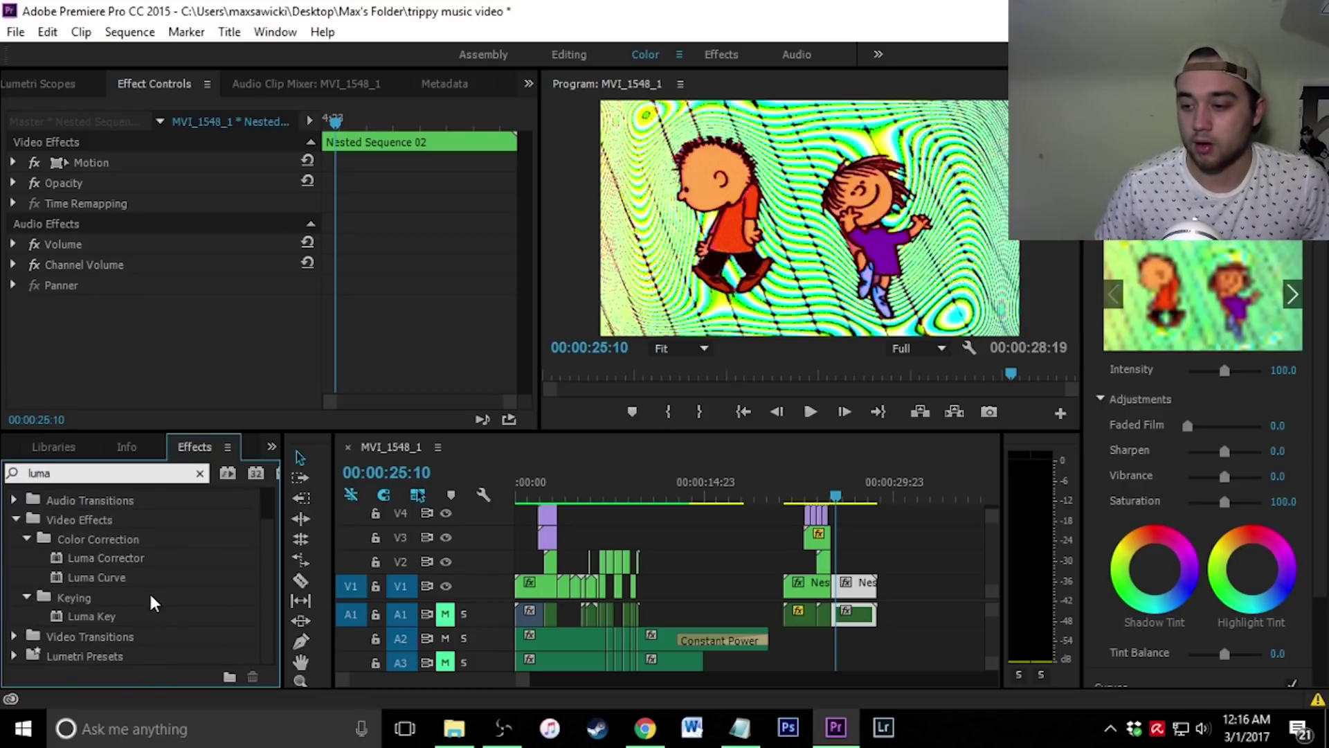
{"action": "left_click_drag", "start_coordinate": [81, 616], "coordinate": [447, 564]}
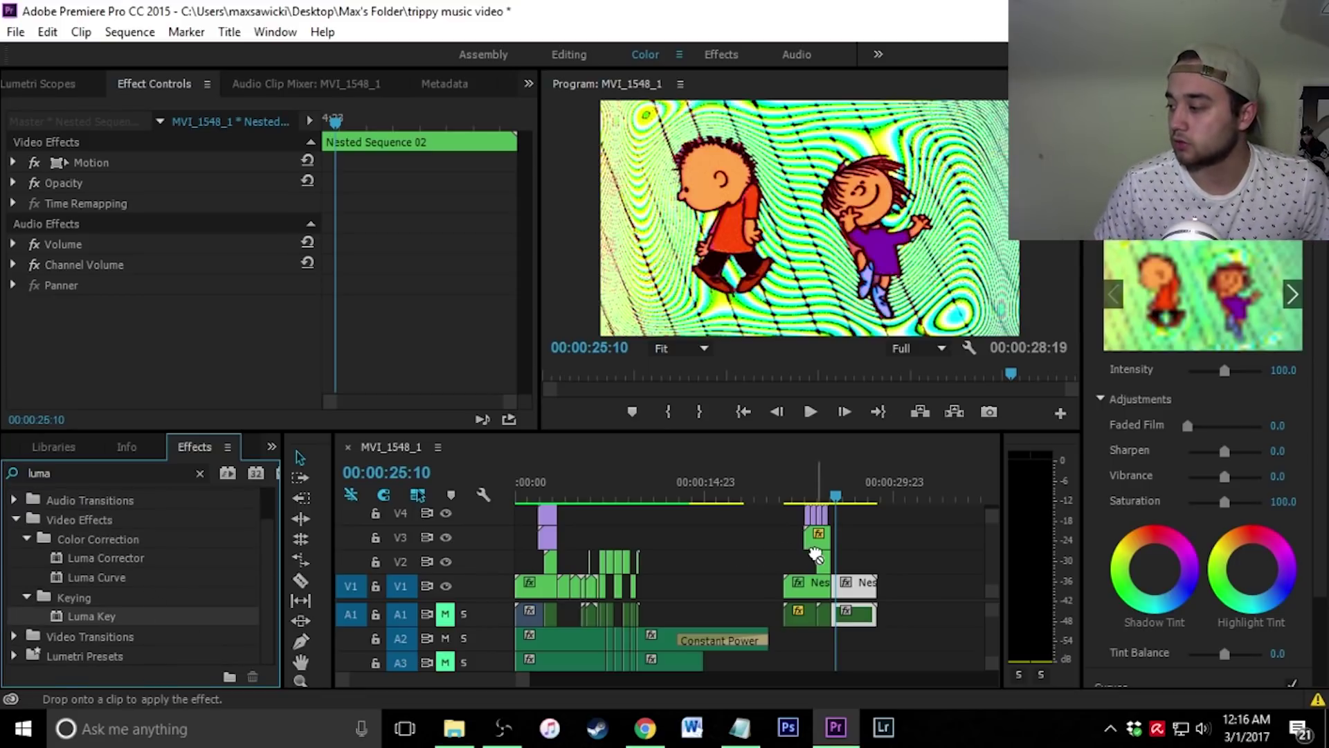
{"action": "left_click_drag", "start_coordinate": [819, 559], "coordinate": [819, 559]}
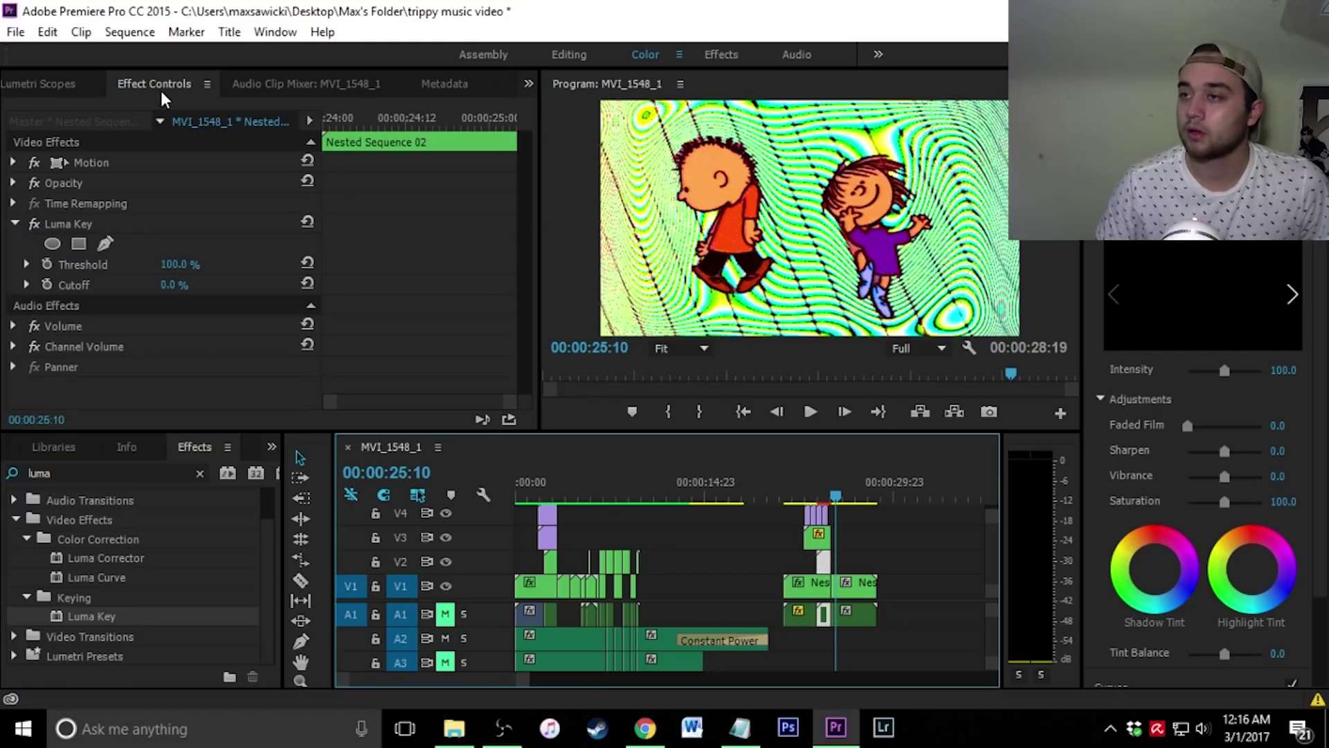
- Start keyframes for the Luma Key's Threshold and Cutoff at 00:00:24:00, with both values at 100%
{"action": "left_click_drag", "start_coordinate": [833, 498], "coordinate": [817, 503]}
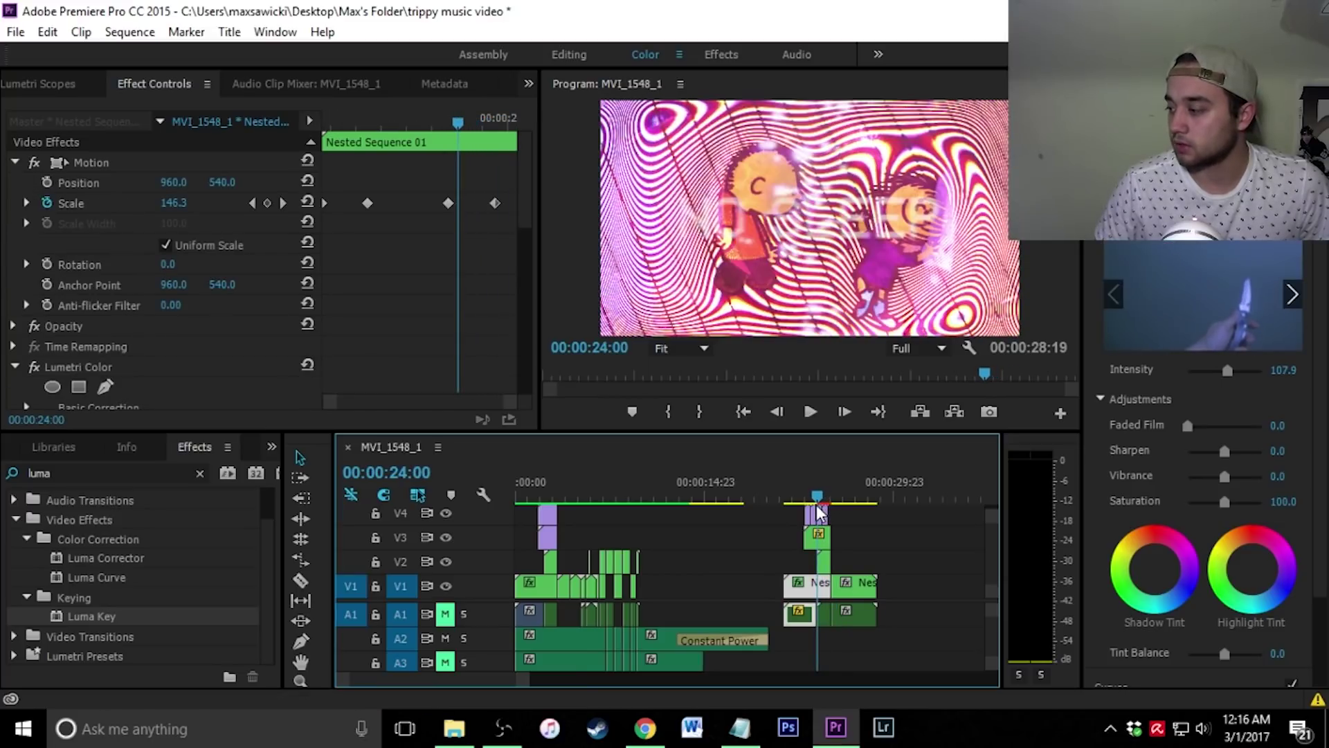
{"action": "left_click", "coordinate": [828, 559]}
{"action": "left_click", "coordinate": [47, 265]}
{"action": "left_click", "coordinate": [44, 283]}
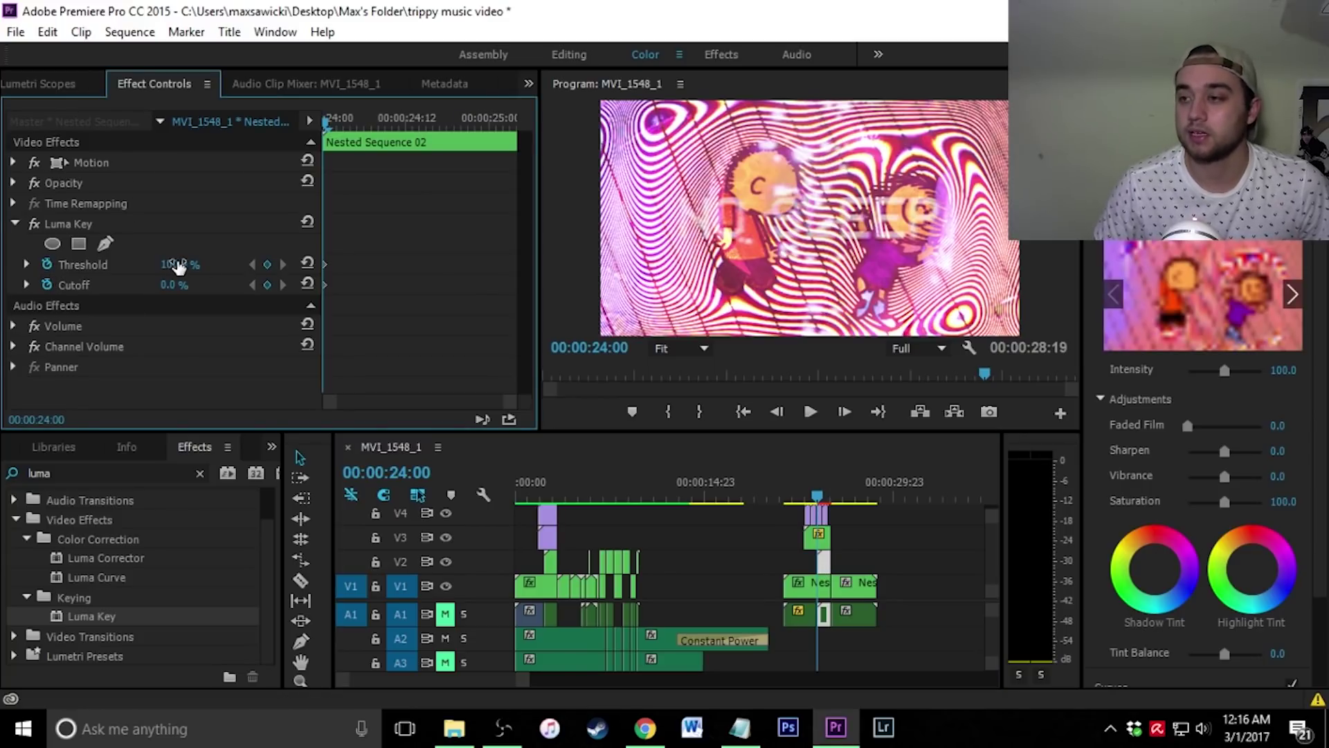
{"action": "left_click_drag", "start_coordinate": [169, 264], "coordinate": [194, 277]}
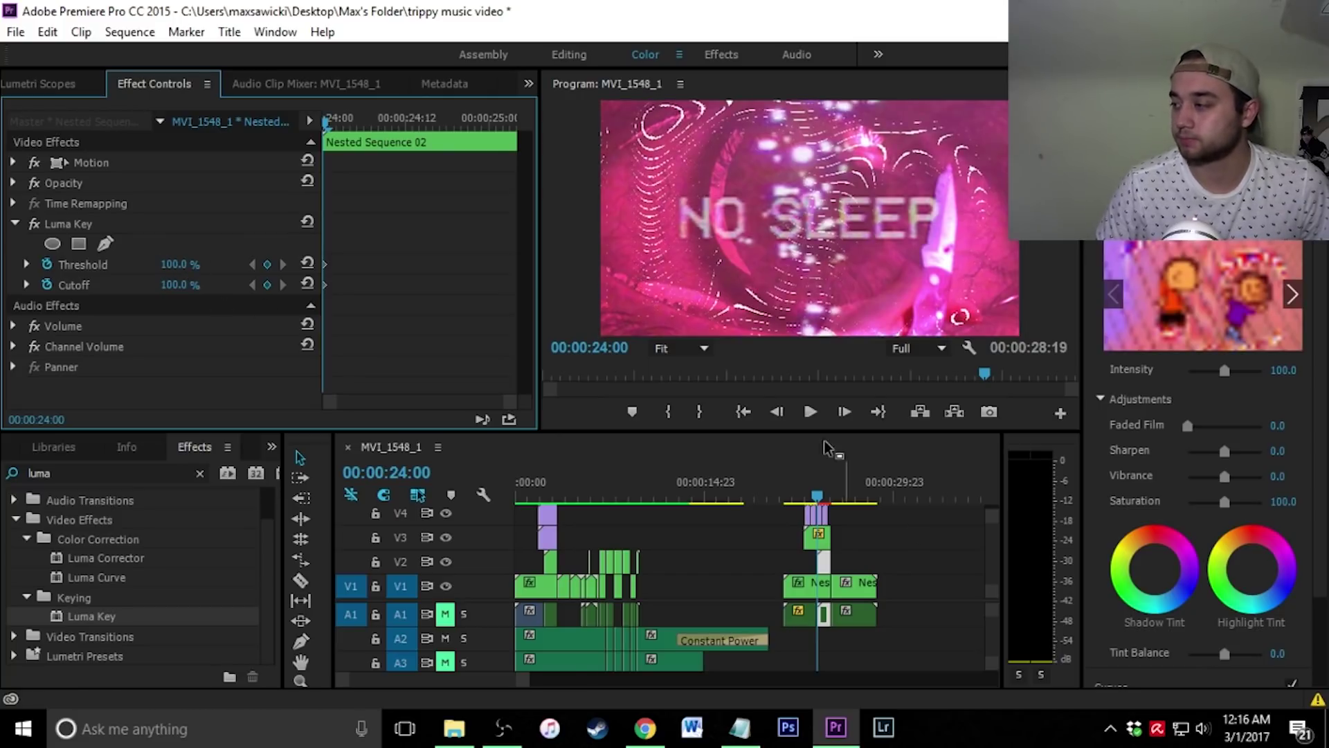
- Add Luma Key keyframes at 00:00:25:01 with Threshold and Cutoff both set to 0%
{"action": "left_click", "coordinate": [810, 412]}
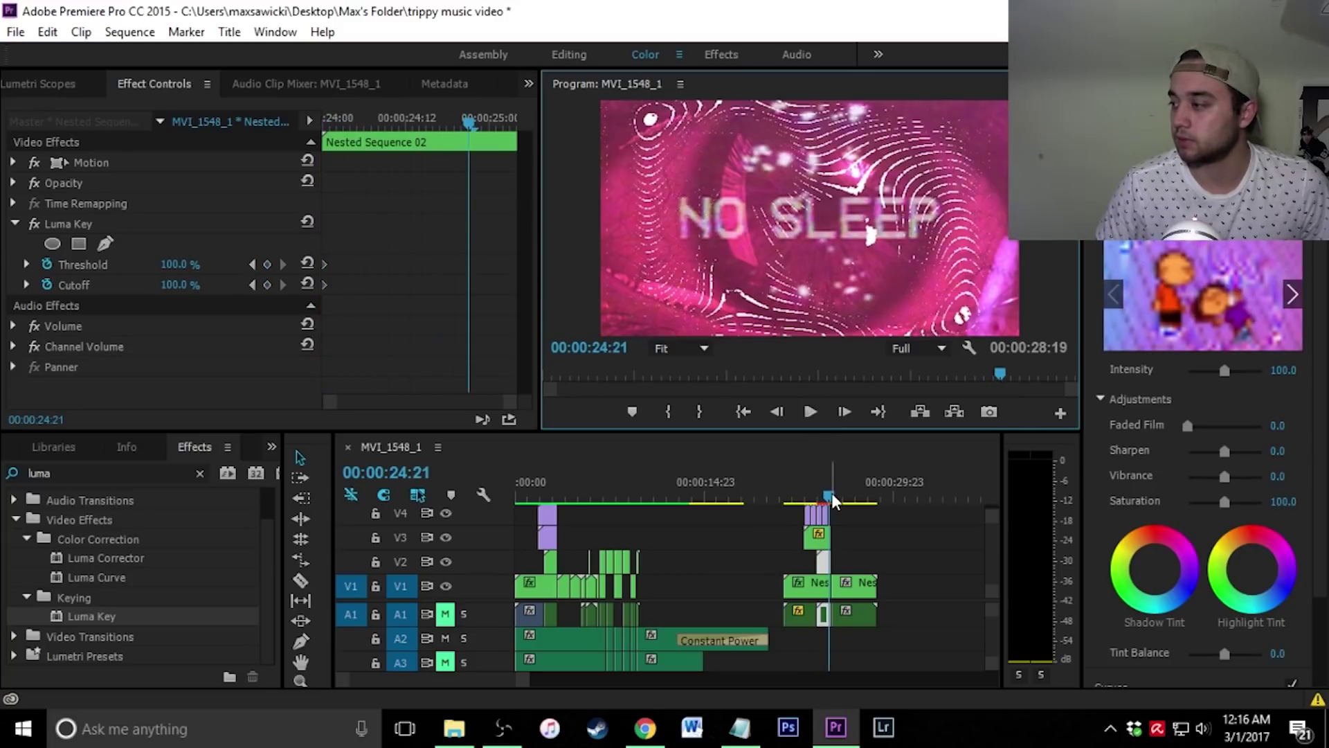
{"action": "left_click", "coordinate": [822, 497]}
{"action": "left_click_drag", "start_coordinate": [827, 499], "coordinate": [834, 500]}
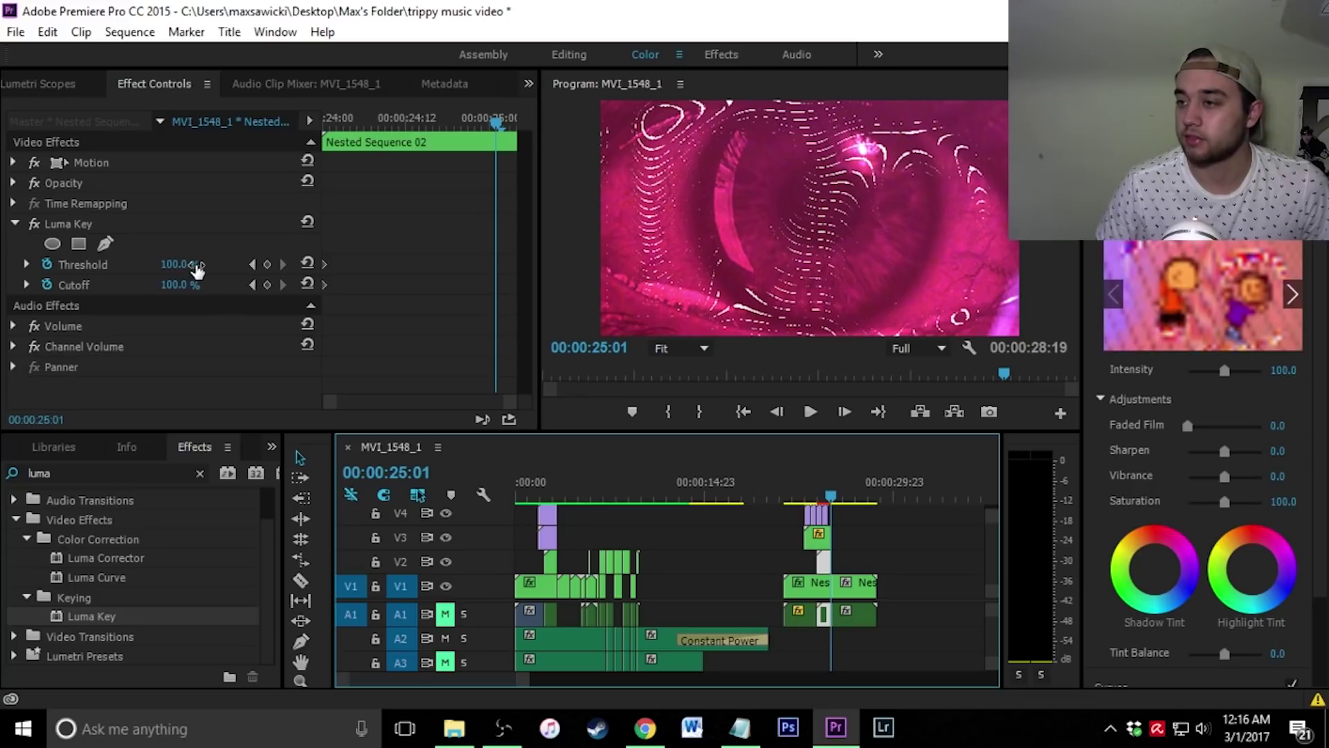
{"action": "left_click_drag", "start_coordinate": [206, 271], "coordinate": [125, 284]}
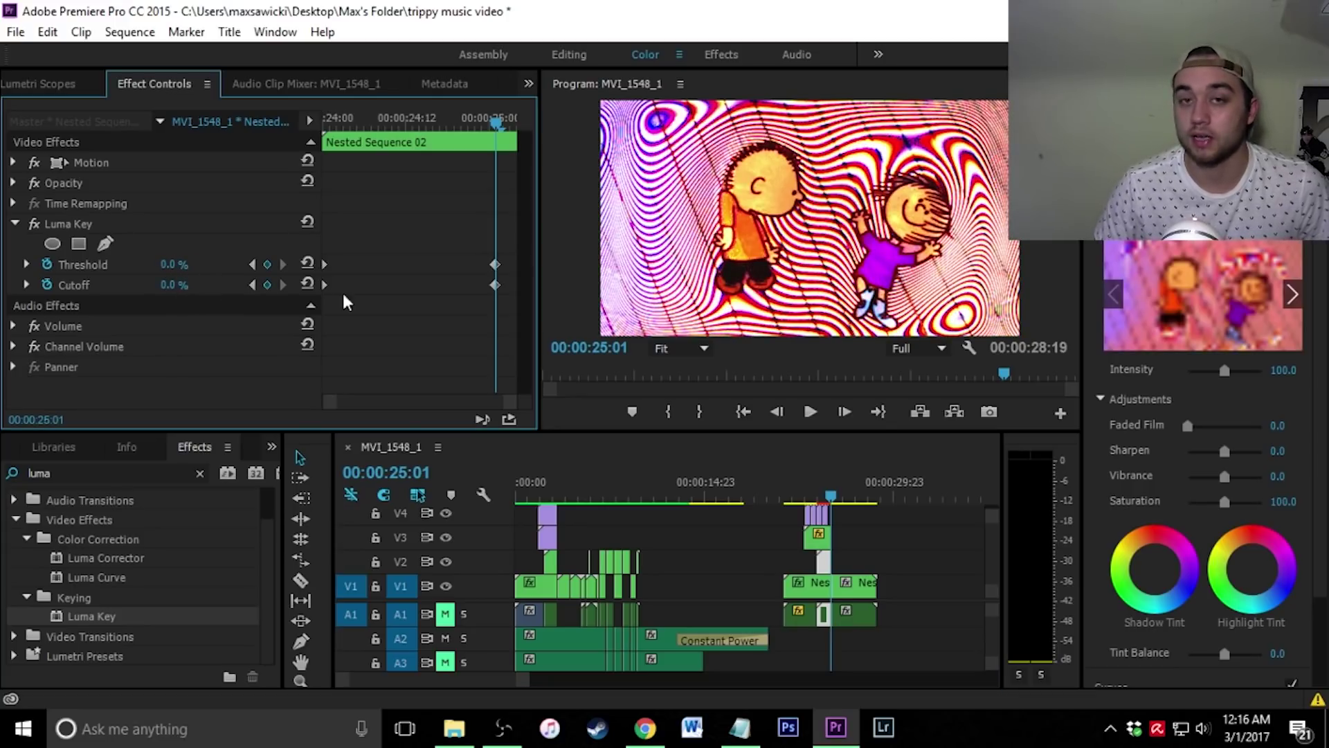
- Step through and play back the luma key transition between Nested Sequence 01 and Nested Sequence 02
{"action": "left_click", "coordinate": [829, 496]}
{"action": "left_click_drag", "start_coordinate": [833, 493], "coordinate": [824, 497]}
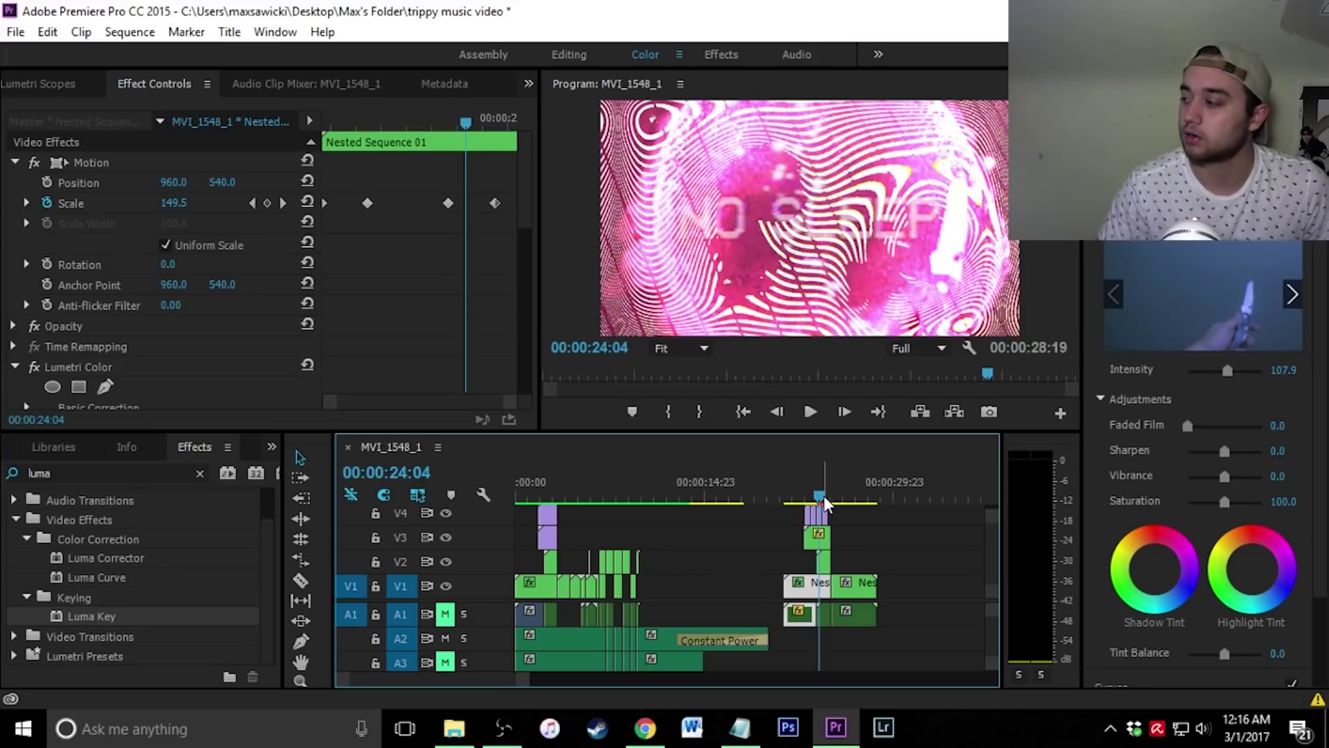
{"action": "left_click_drag", "start_coordinate": [825, 497], "coordinate": [826, 498]}
{"action": "key", "text": "Left"}
{"action": "key", "text": "Left"}
{"action": "key", "text": "Left"}
{"action": "key", "text": "Left"}
{"action": "key", "text": "Left"}
{"action": "key", "text": "Left"}
{"action": "key", "text": "Left"}
{"action": "key", "text": "Left"}
{"action": "key", "text": "Left"}
{"action": "key", "text": "Left"}
{"action": "key", "text": "Left"}
{"action": "key", "text": "Left"}
{"action": "key", "text": "Left"}
{"action": "key", "text": "Left"}
{"action": "key", "text": "Left"}
{"action": "key", "text": "Left"}
{"action": "key", "text": "Left"}
{"action": "key", "text": "Left"}
{"action": "key", "text": "Left"}
{"action": "key", "text": "Left"}
{"action": "key", "text": "Right"}
{"action": "key", "text": "Right"}
{"action": "key", "text": "Right"}
{"action": "key", "text": "Right"}
{"action": "key", "text": "Right"}
{"action": "key", "text": "Right"}
{"action": "key", "text": "Right"}
{"action": "key", "text": "Right"}
{"action": "key", "text": "Right"}
{"action": "key", "text": "Right"}
{"action": "key", "text": "Right"}
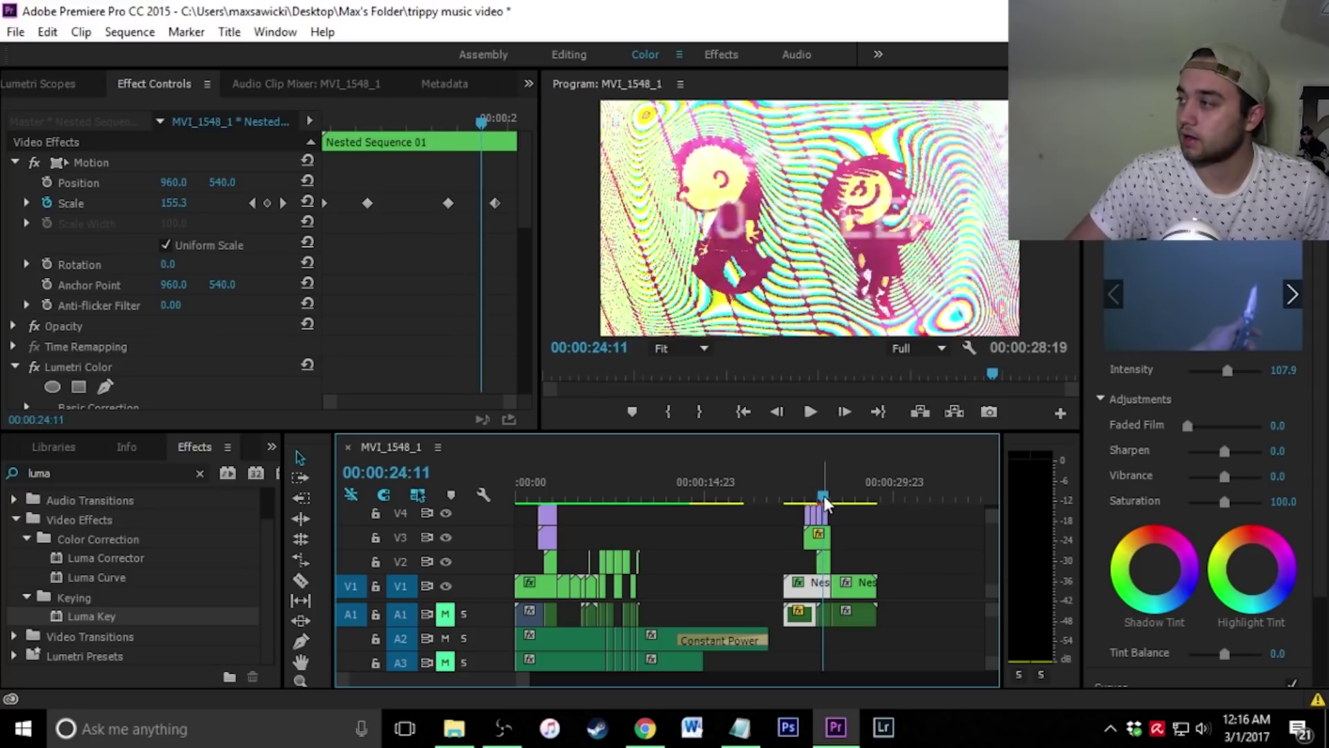
{"action": "key", "text": "Right"}
{"action": "key", "text": "Right"}
{"action": "key", "text": "Right"}
{"action": "key", "text": "Right"}
{"action": "key", "text": "Right"}
{"action": "left_click_drag", "start_coordinate": [824, 497], "coordinate": [794, 504]}
{"action": "left_click", "coordinate": [810, 411]}
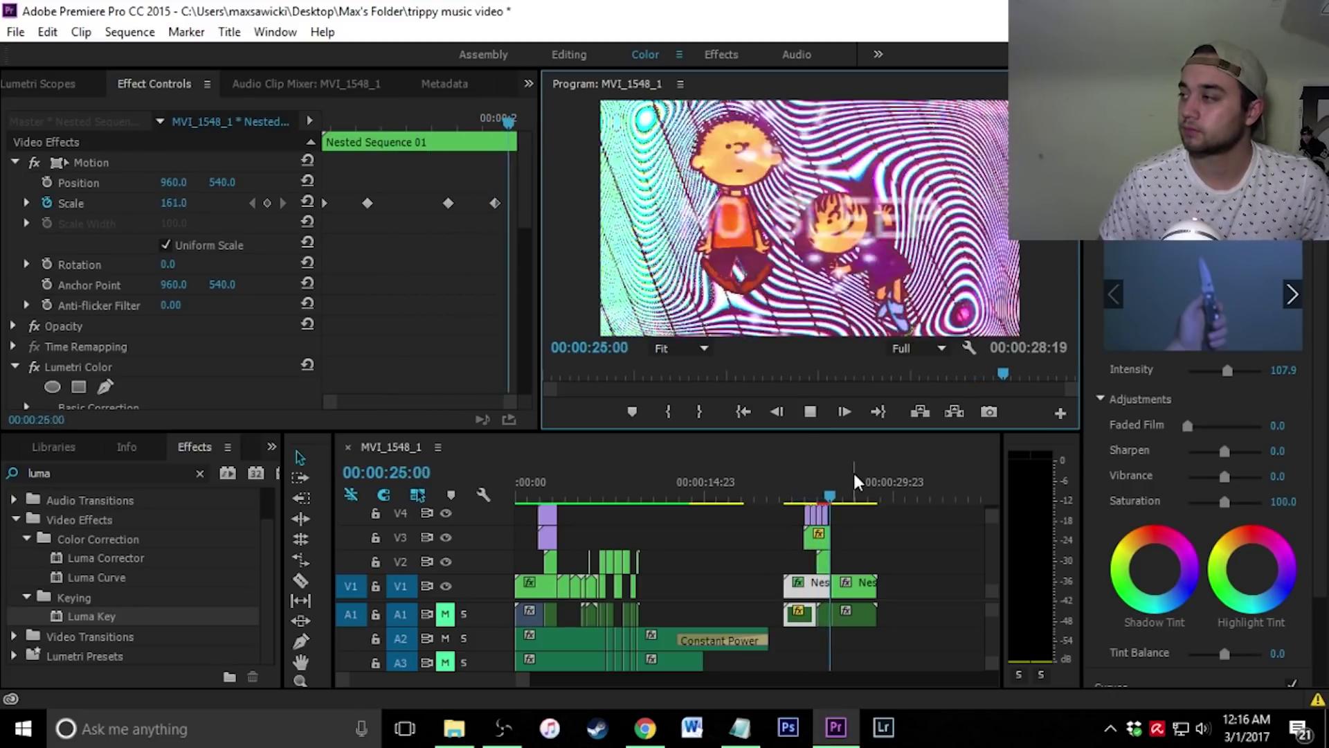
{"action": "left_click", "coordinate": [810, 412]}
{"action": "left_click", "coordinate": [865, 615]}
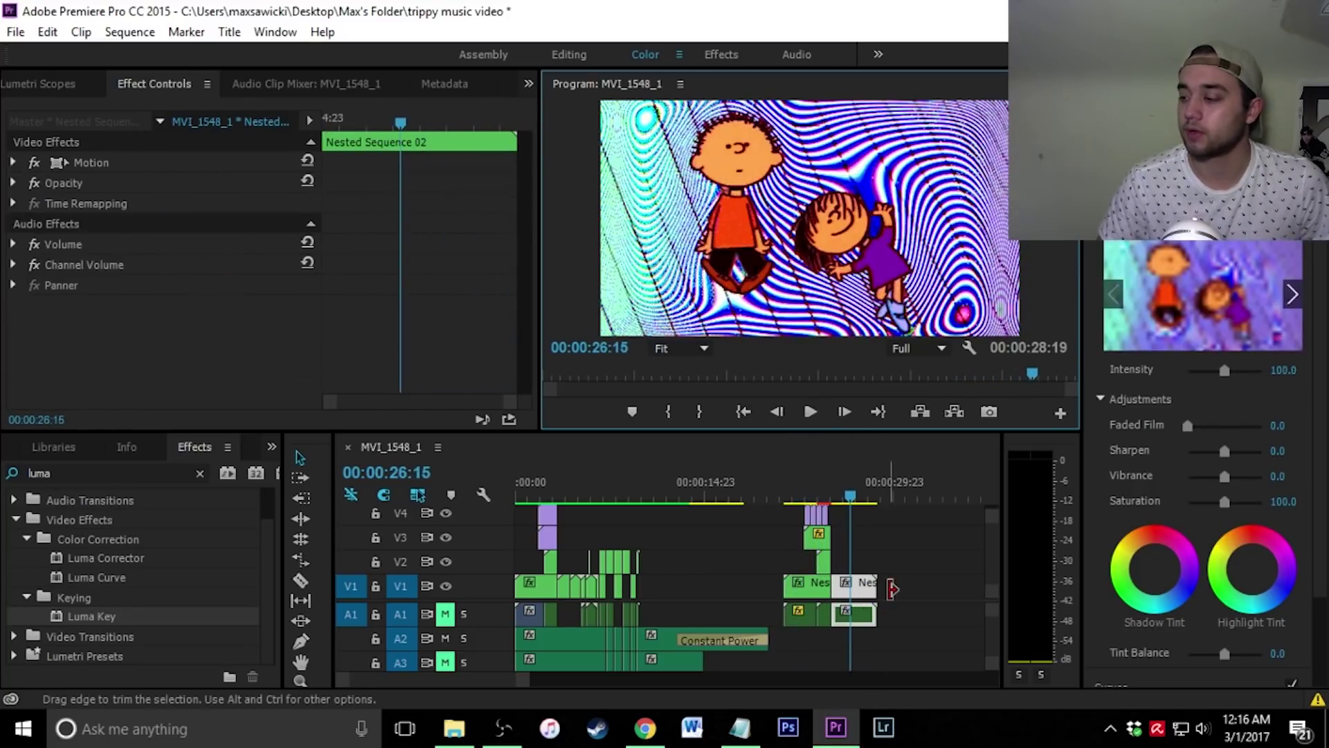
- Check the earlier zoom transition, then place Nested Sequence 04 on track V1 directly after the last Nested Sequence 02 clip
{"action": "left_click_drag", "start_coordinate": [573, 496], "coordinate": [576, 495]}
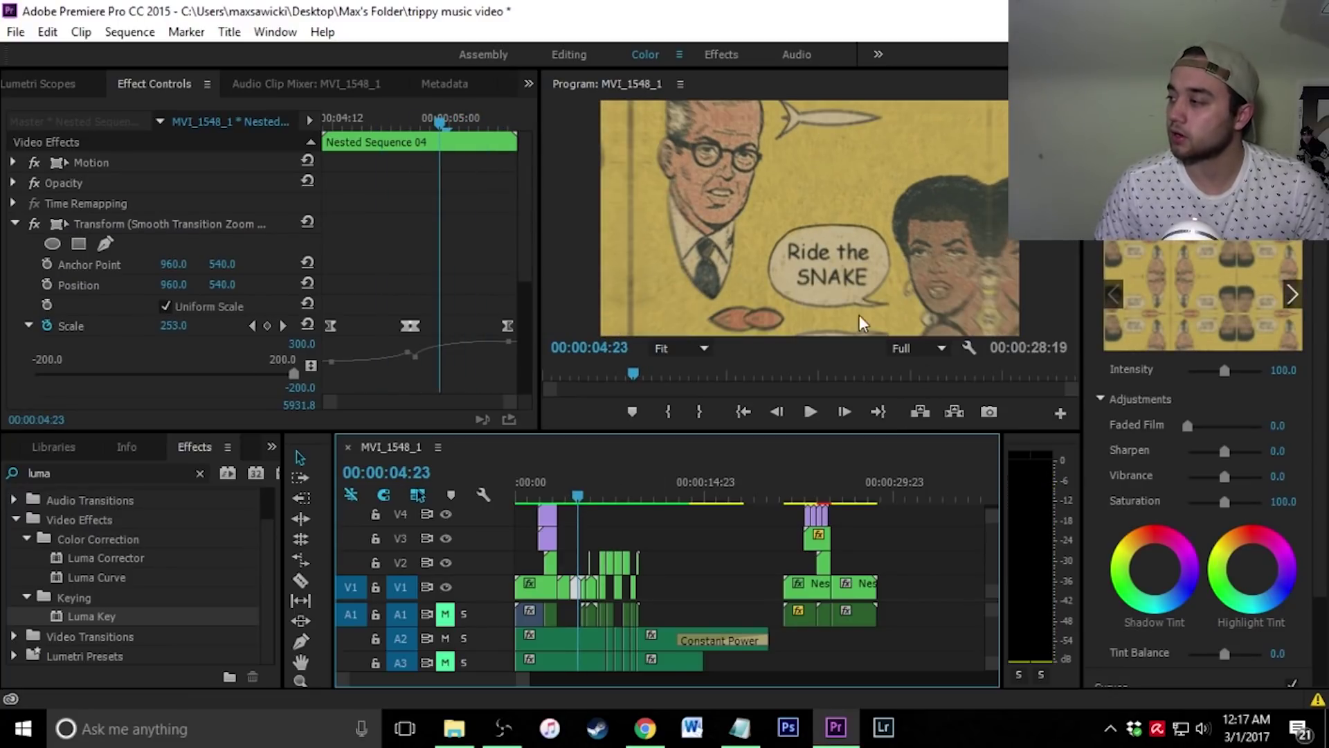
{"action": "left_click_drag", "start_coordinate": [577, 493], "coordinate": [573, 495]}
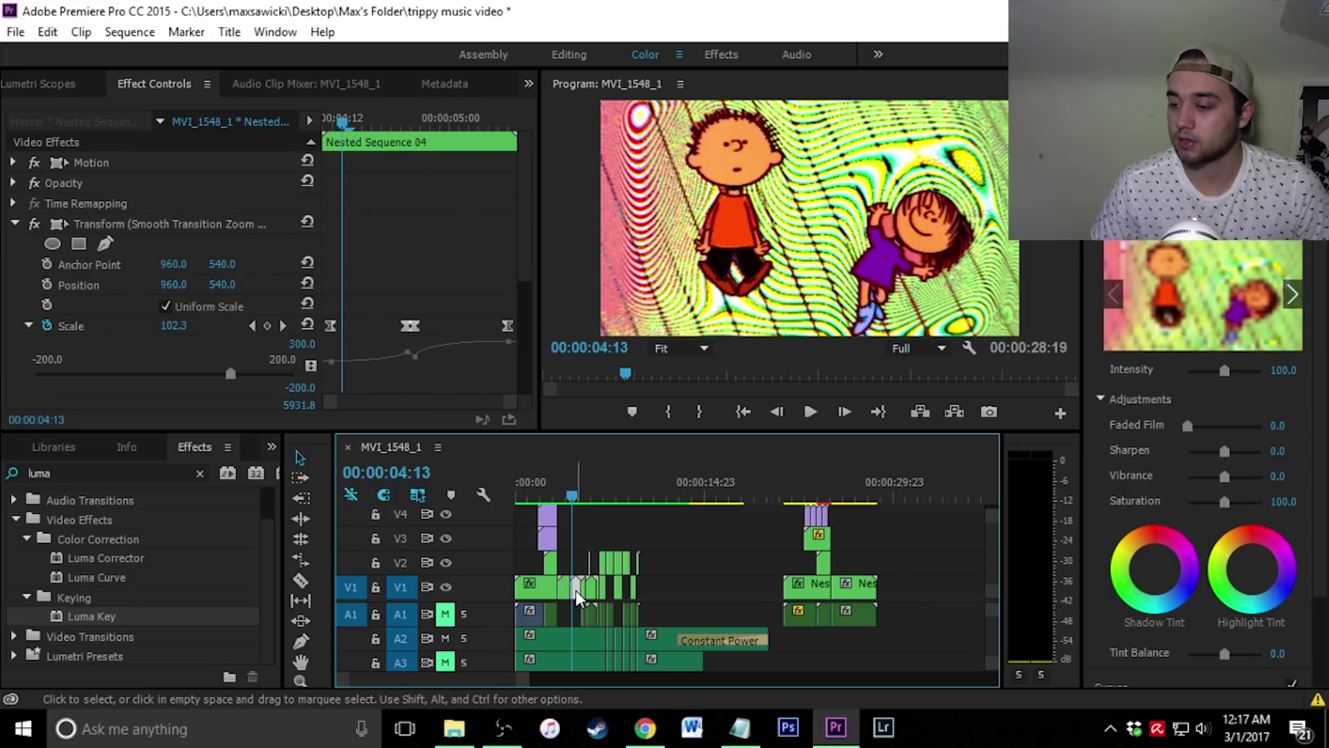
{"action": "left_click", "coordinate": [271, 447]}
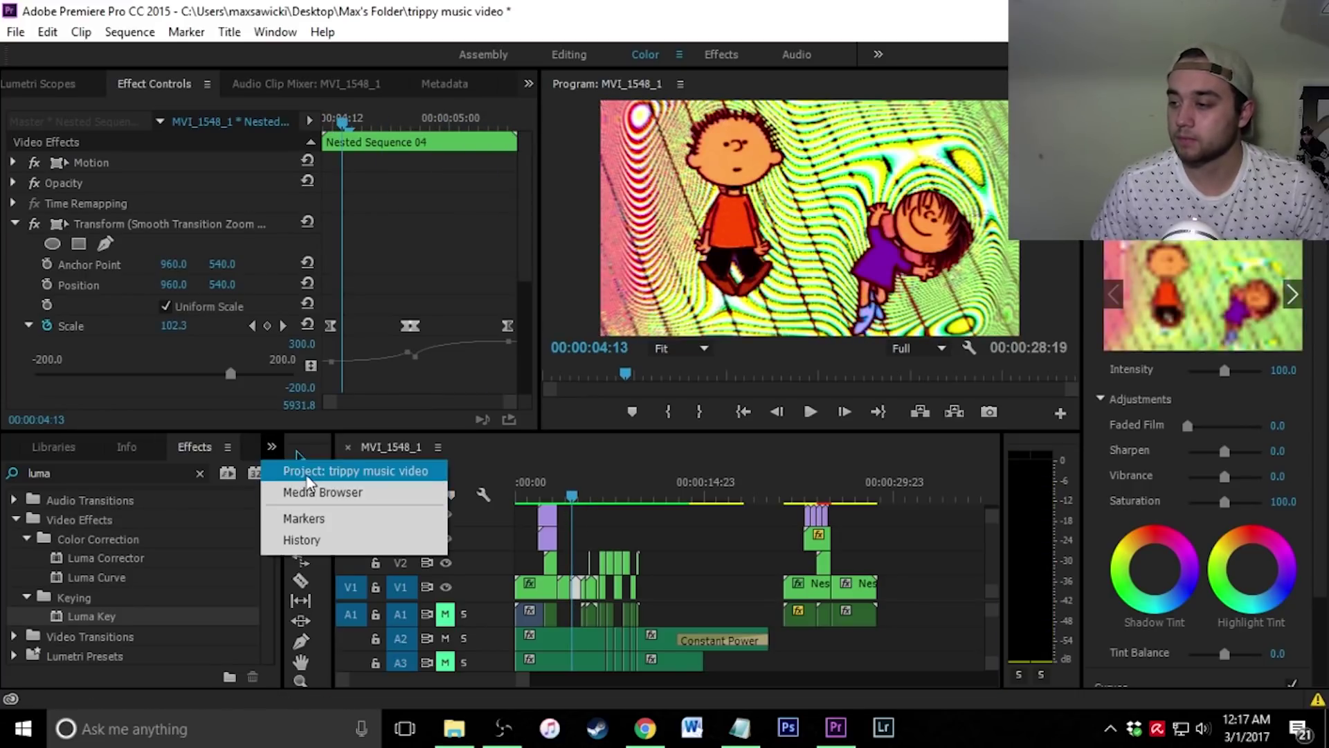
{"action": "left_click", "coordinate": [325, 466]}
{"action": "scroll", "coordinate": [193, 622], "scroll_direction": "down", "scroll_amount": 1}
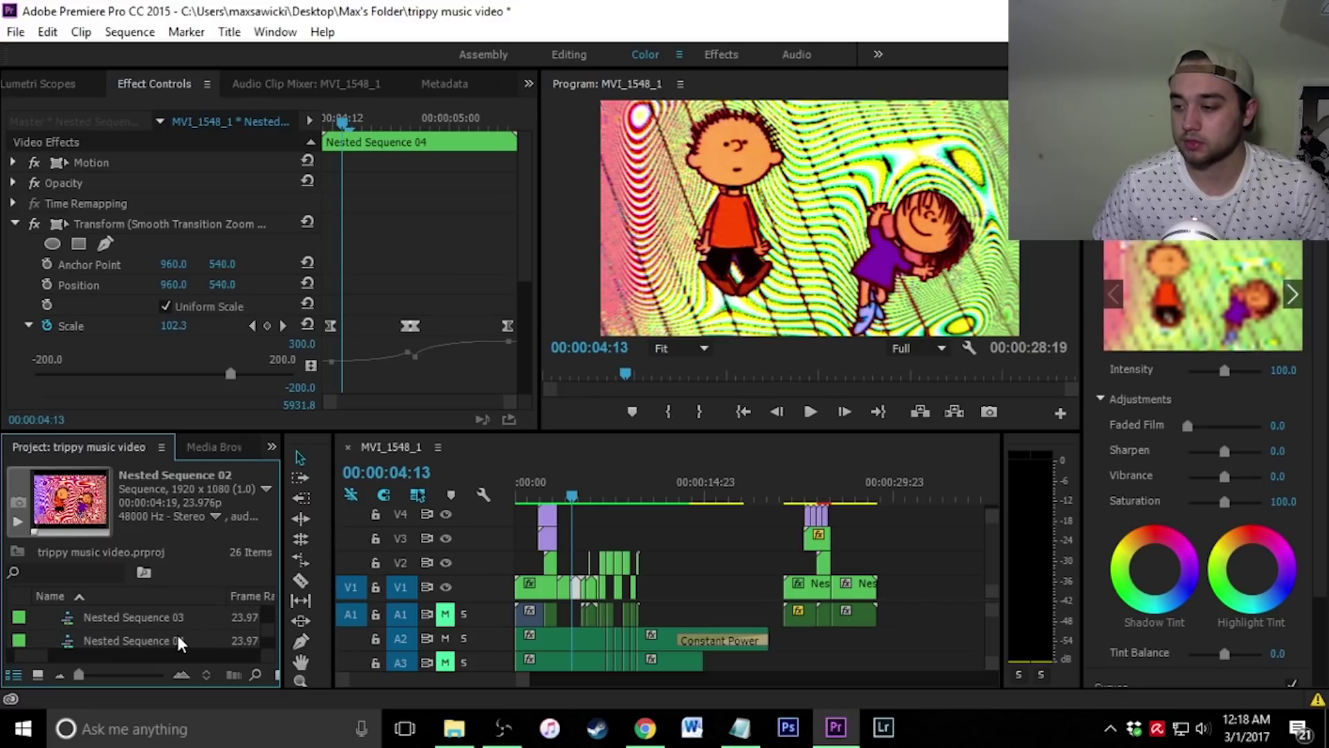
{"action": "left_click_drag", "start_coordinate": [184, 635], "coordinate": [795, 596]}
- Play back the earlier finished zoom transition from 00:00:04:04 for reference
{"action": "left_click_drag", "start_coordinate": [576, 493], "coordinate": [567, 493]}
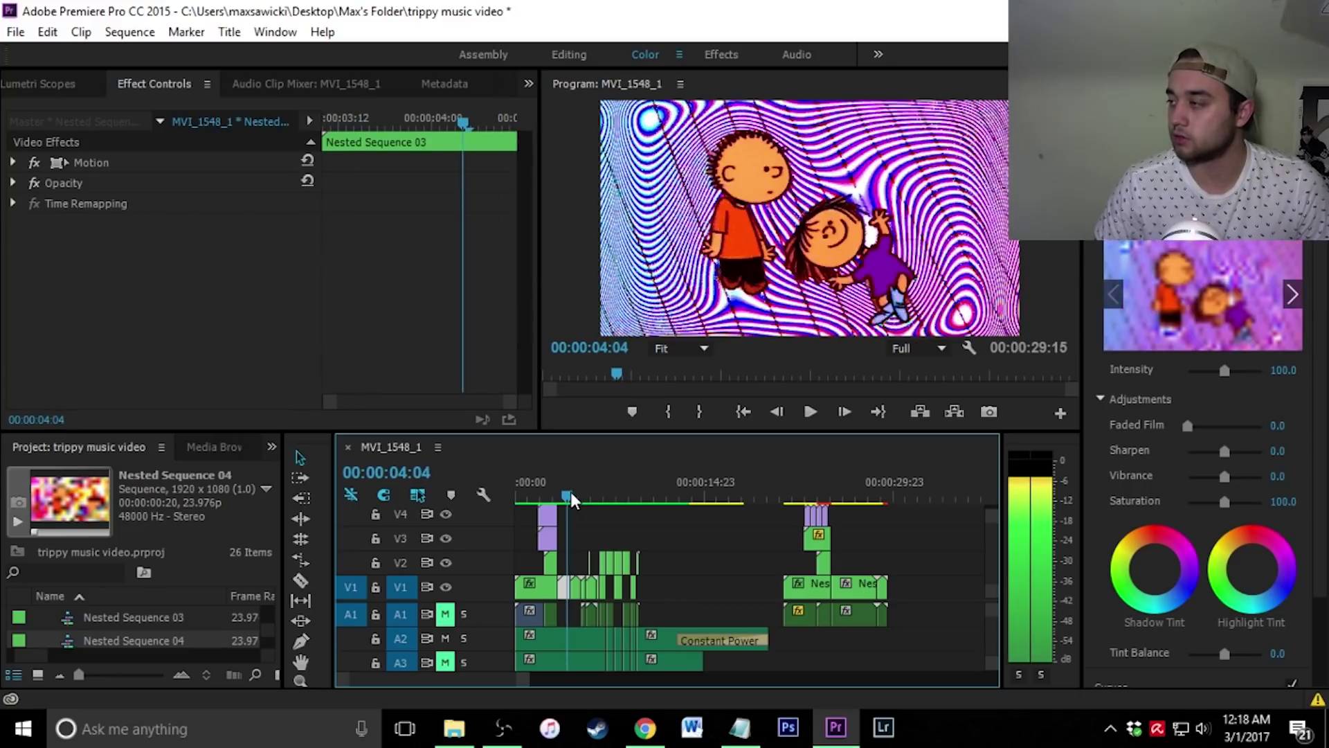
{"action": "left_click", "coordinate": [808, 412]}
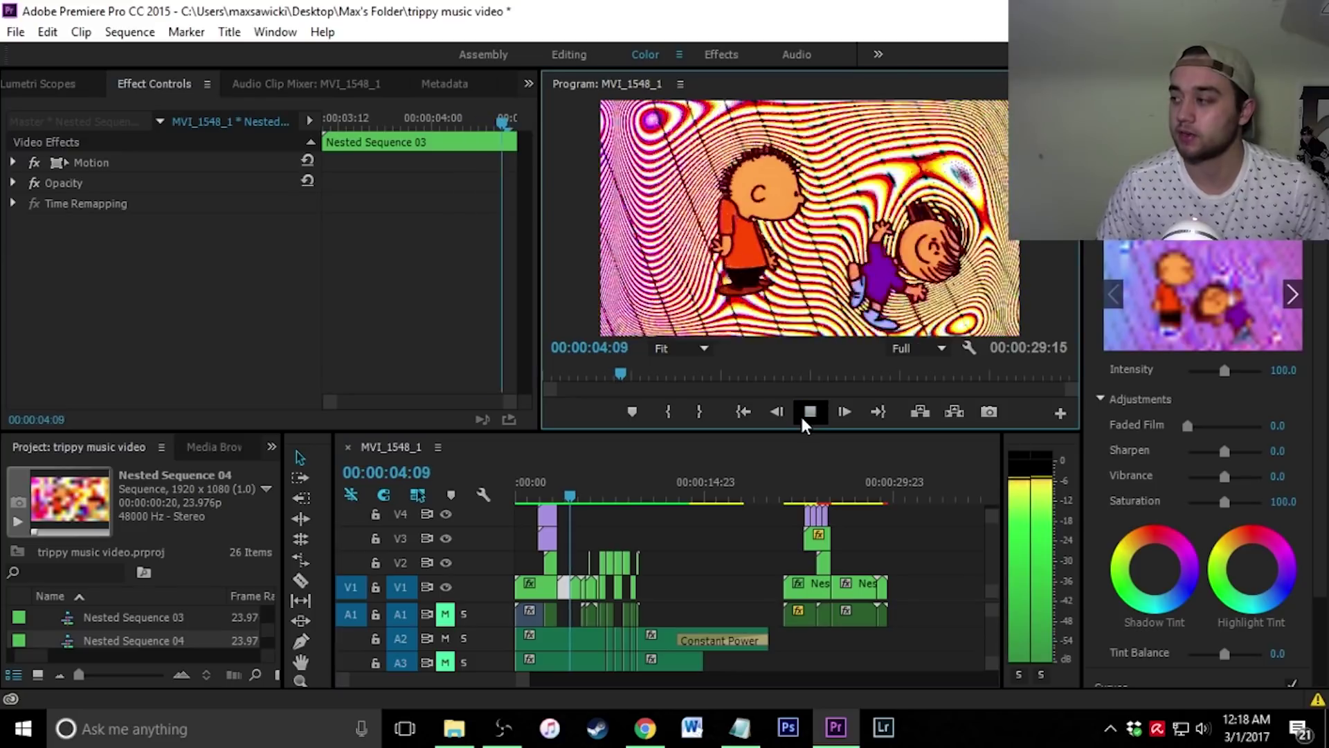
{"action": "left_click", "coordinate": [804, 412]}
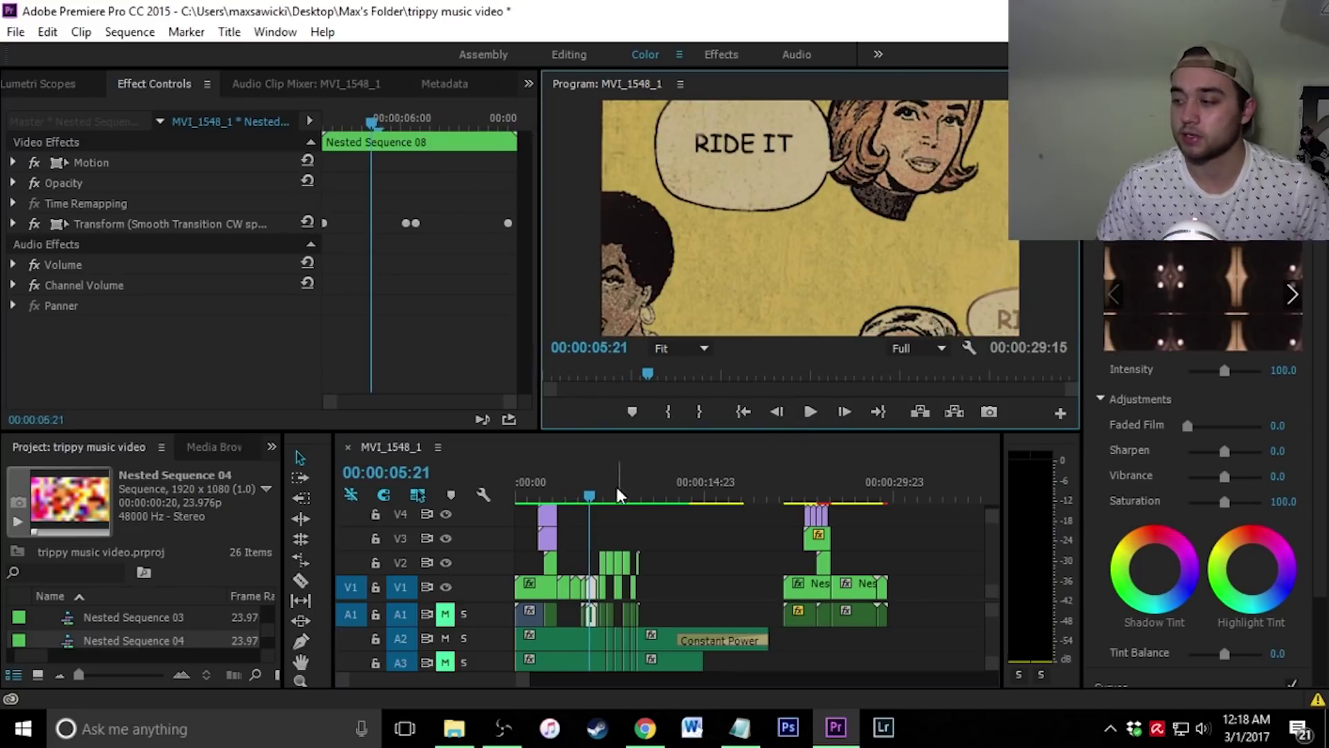
- Nest the last Nested Sequence 02 clip and the adjoining Nested Sequence 04 clip on V1 under the default name, and select the nest
{"action": "left_click_drag", "start_coordinate": [587, 497], "coordinate": [876, 535]}
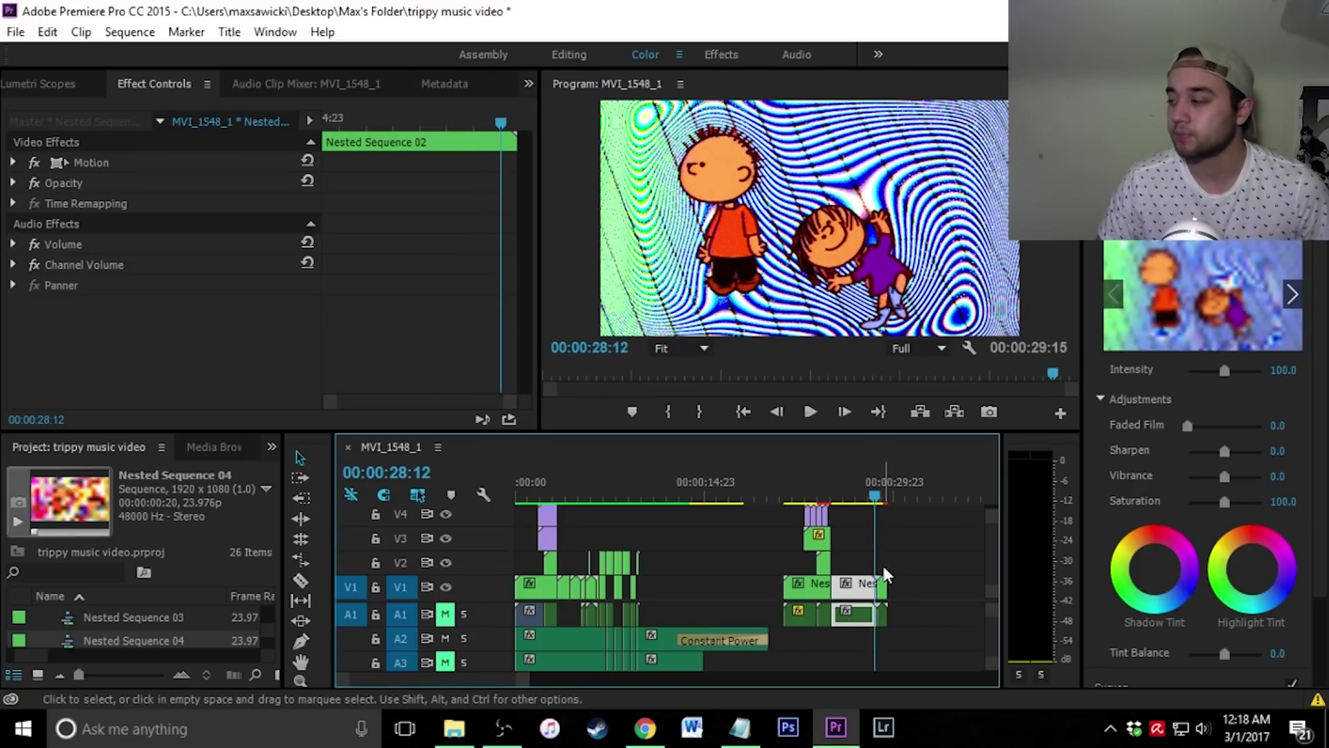
{"action": "key", "text": "equal"}
{"action": "key", "text": "equal"}
{"action": "key", "text": "equal"}
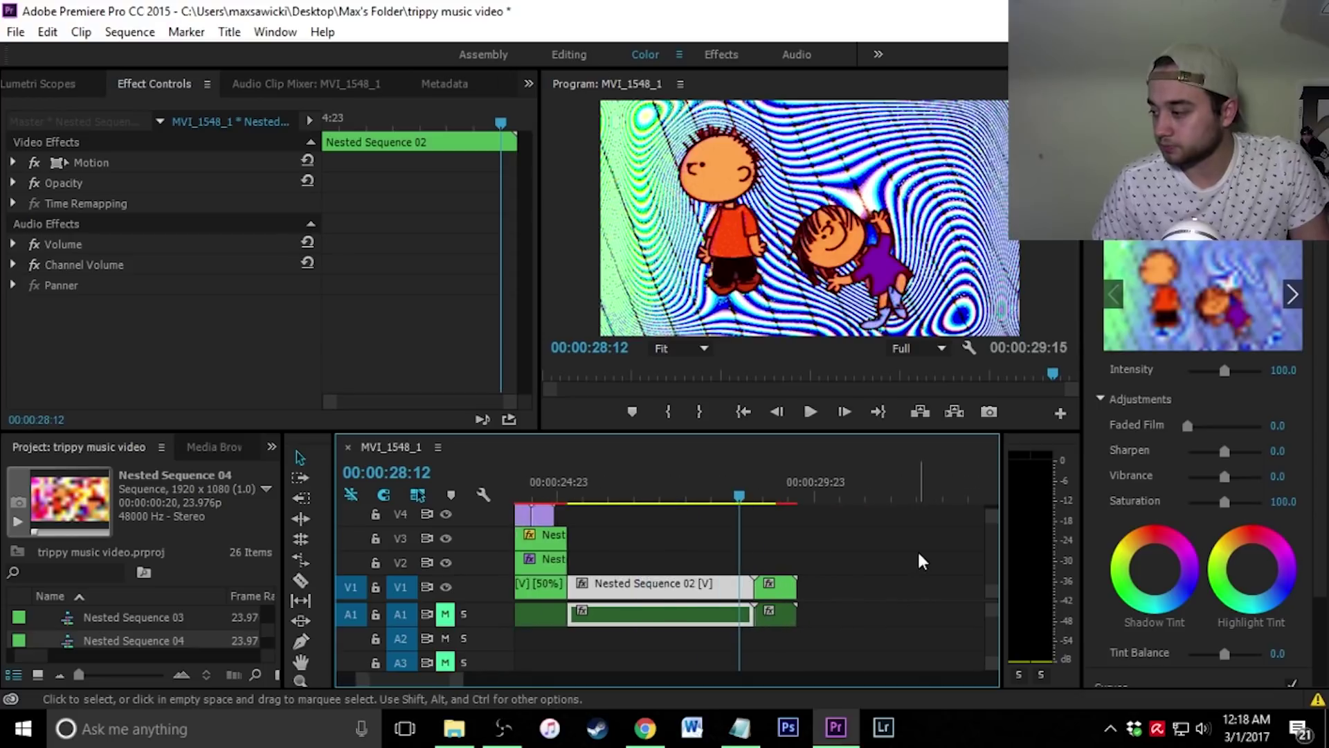
{"action": "left_click", "coordinate": [865, 580]}
{"action": "left_click_drag", "start_coordinate": [817, 595], "coordinate": [657, 595]}
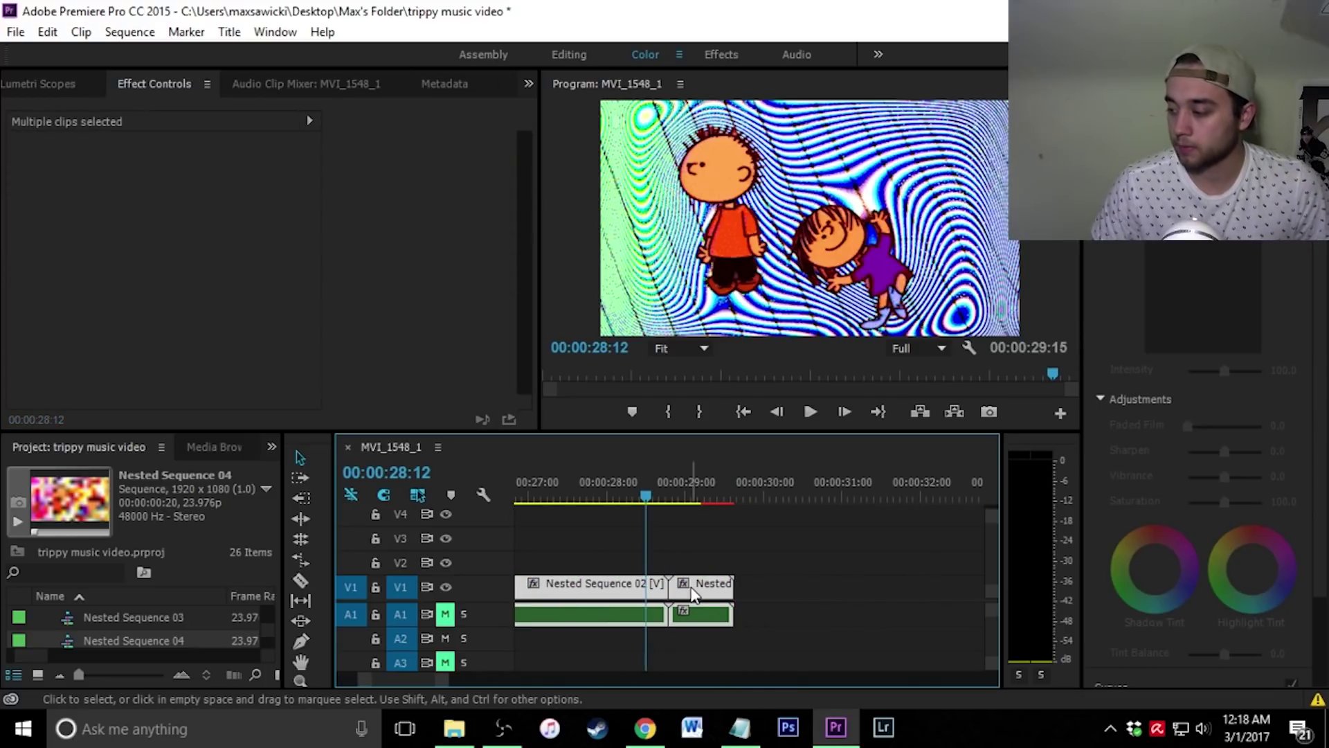
{"action": "right_click", "coordinate": [695, 594]}
{"action": "left_click", "coordinate": [767, 414]}
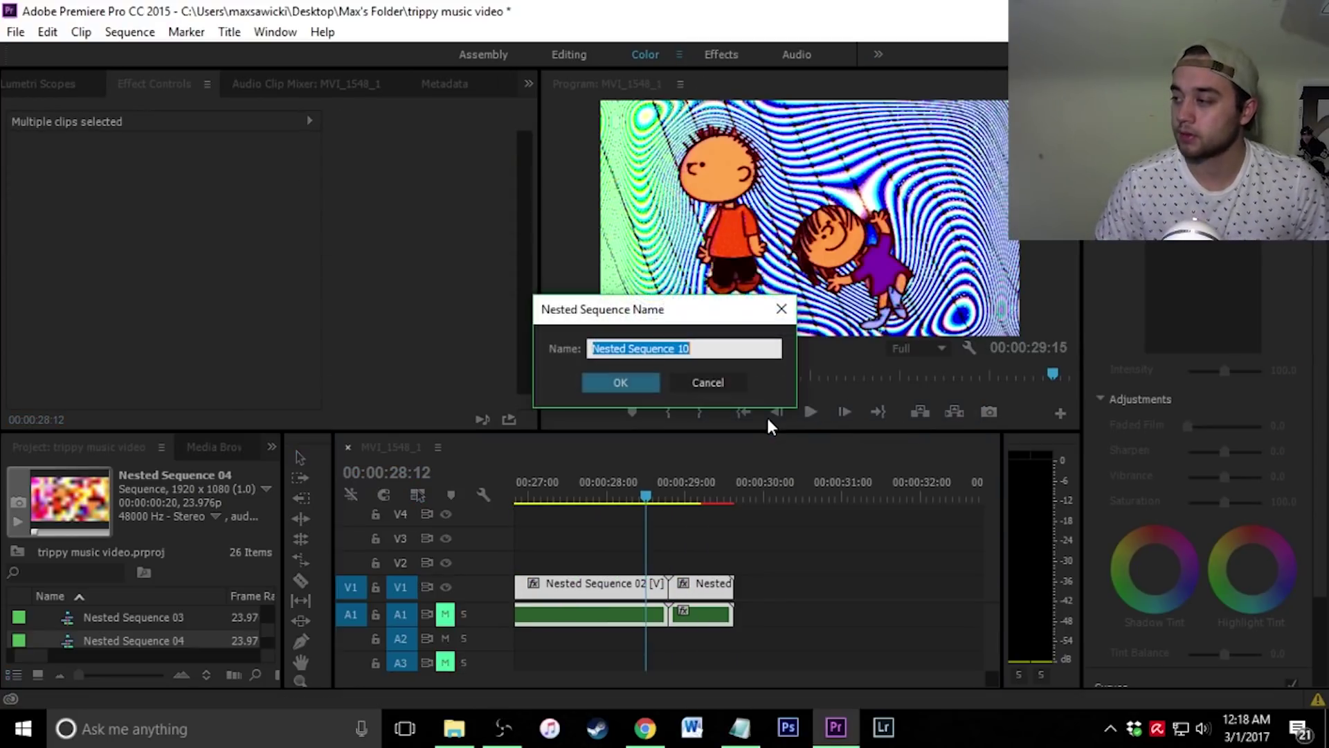
{"action": "left_click", "coordinate": [633, 384]}
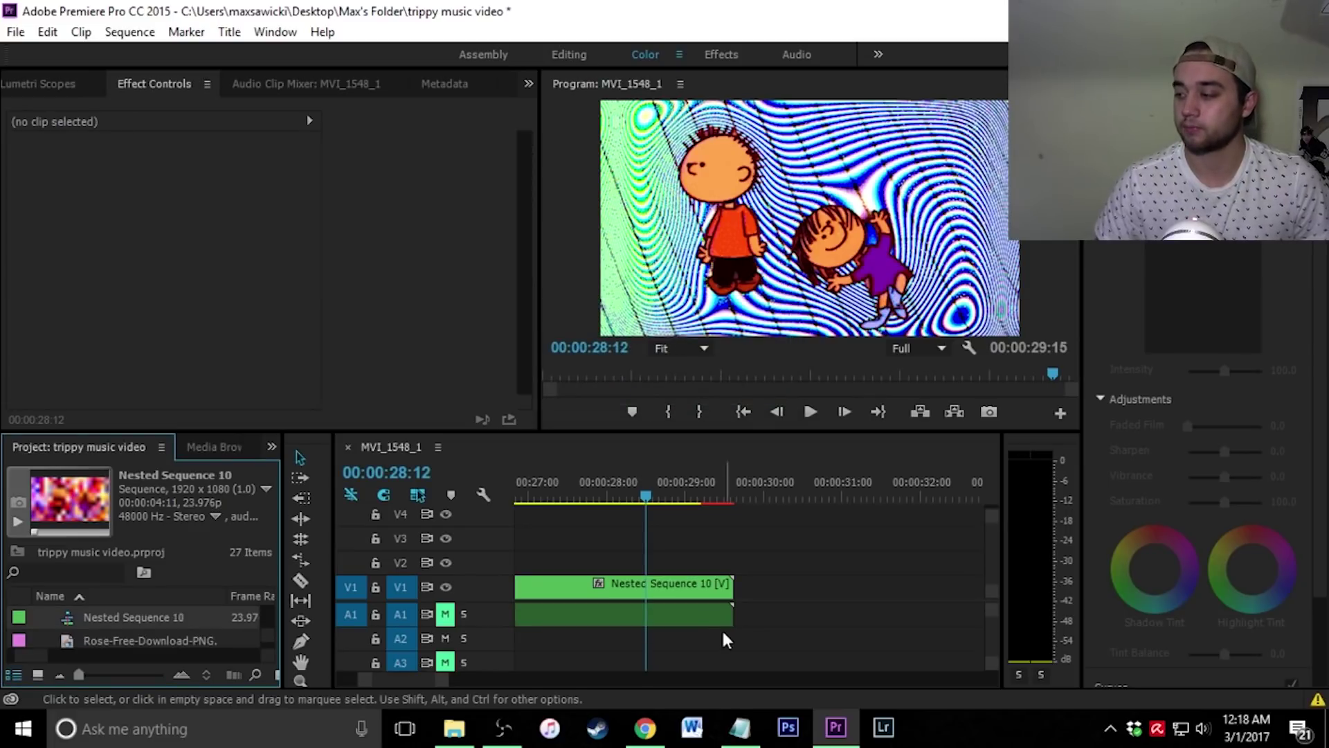
{"action": "left_click", "coordinate": [684, 587]}
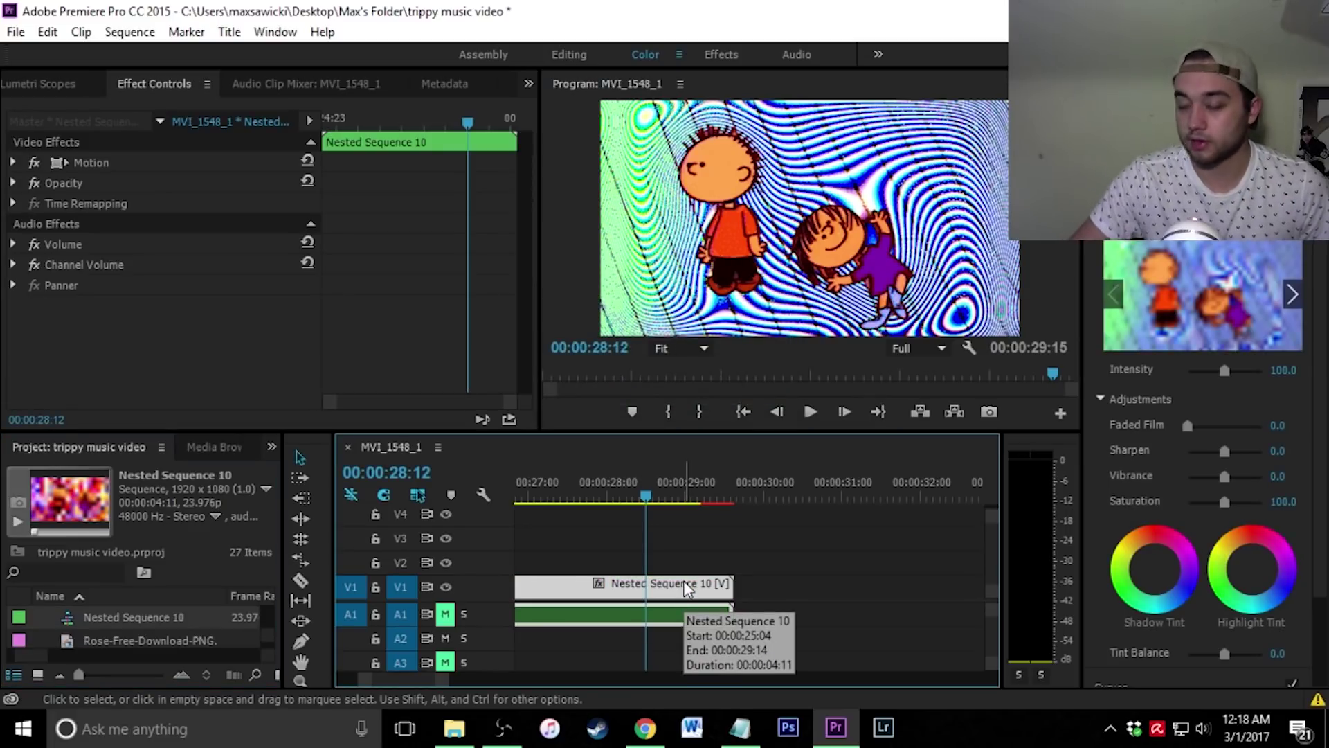
- Split Nested Sequence 10 at 00:00:29:05, the frame where the cartoon dancers change to the yellow comic pattern
{"action": "key", "text": "Right"}
{"action": "key", "text": "Right"}
{"action": "key", "text": "Right"}
{"action": "key", "text": "Right"}
{"action": "key", "text": "Right"}
{"action": "key", "text": "Right"}
{"action": "key", "text": "Right"}
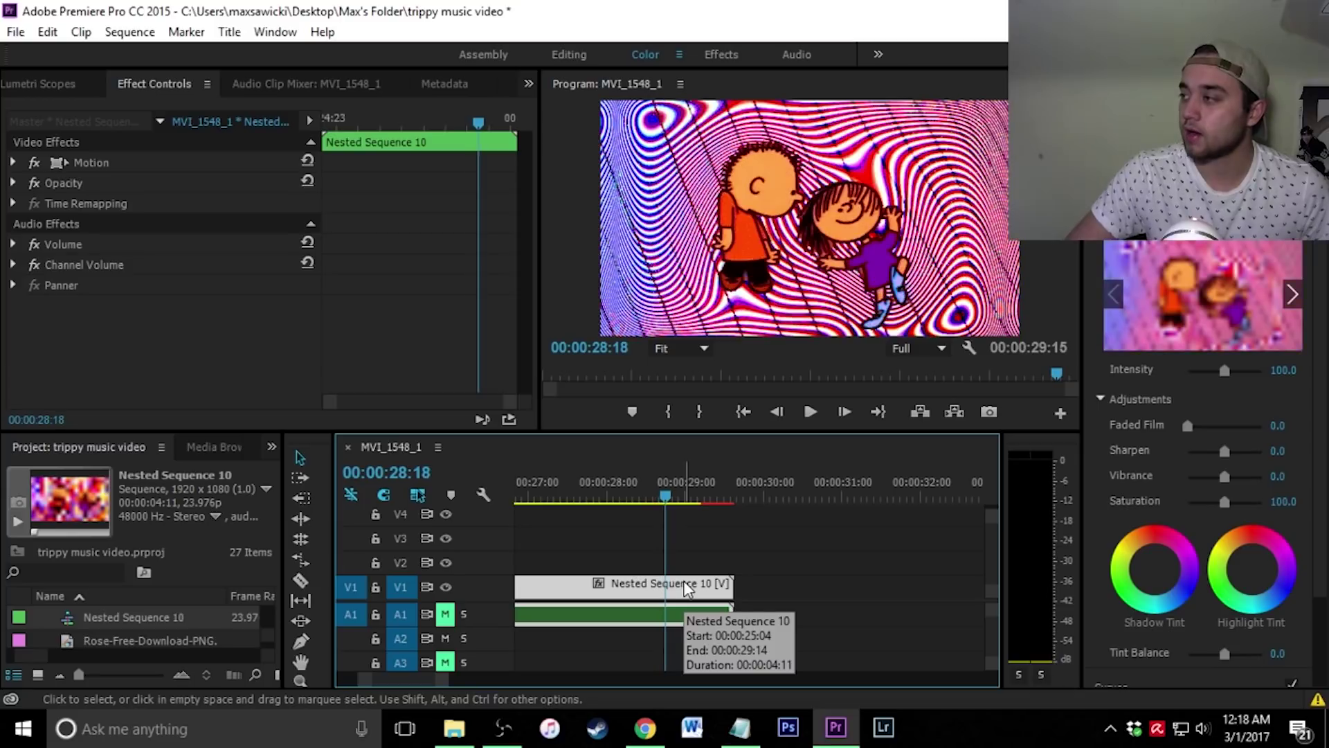
{"action": "key", "text": "Right"}
{"action": "key", "text": "Right"}
{"action": "key", "text": "Right"}
{"action": "key", "text": "Right"}
{"action": "key", "text": "Right"}
{"action": "key", "text": "Right"}
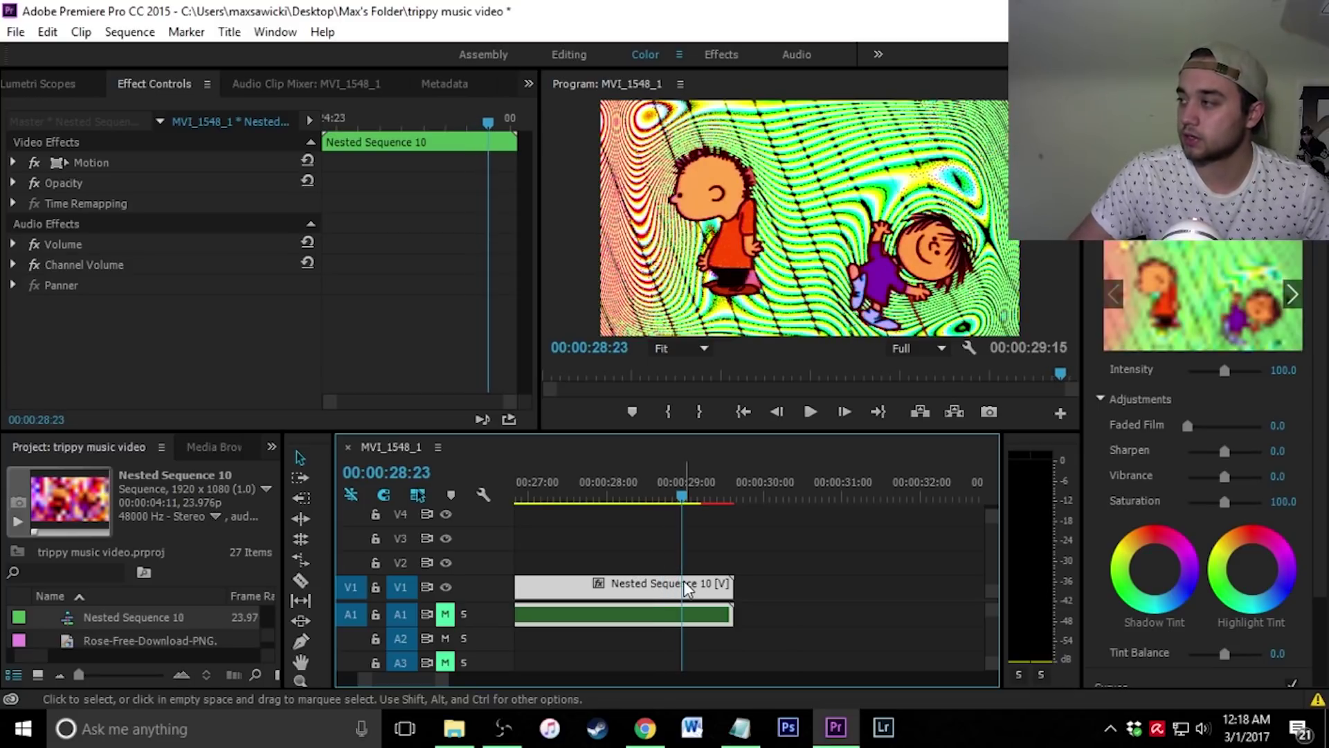
{"action": "key", "text": "Right"}
{"action": "key", "text": "Right"}
{"action": "key", "text": "Right"}
{"action": "key", "text": "Right"}
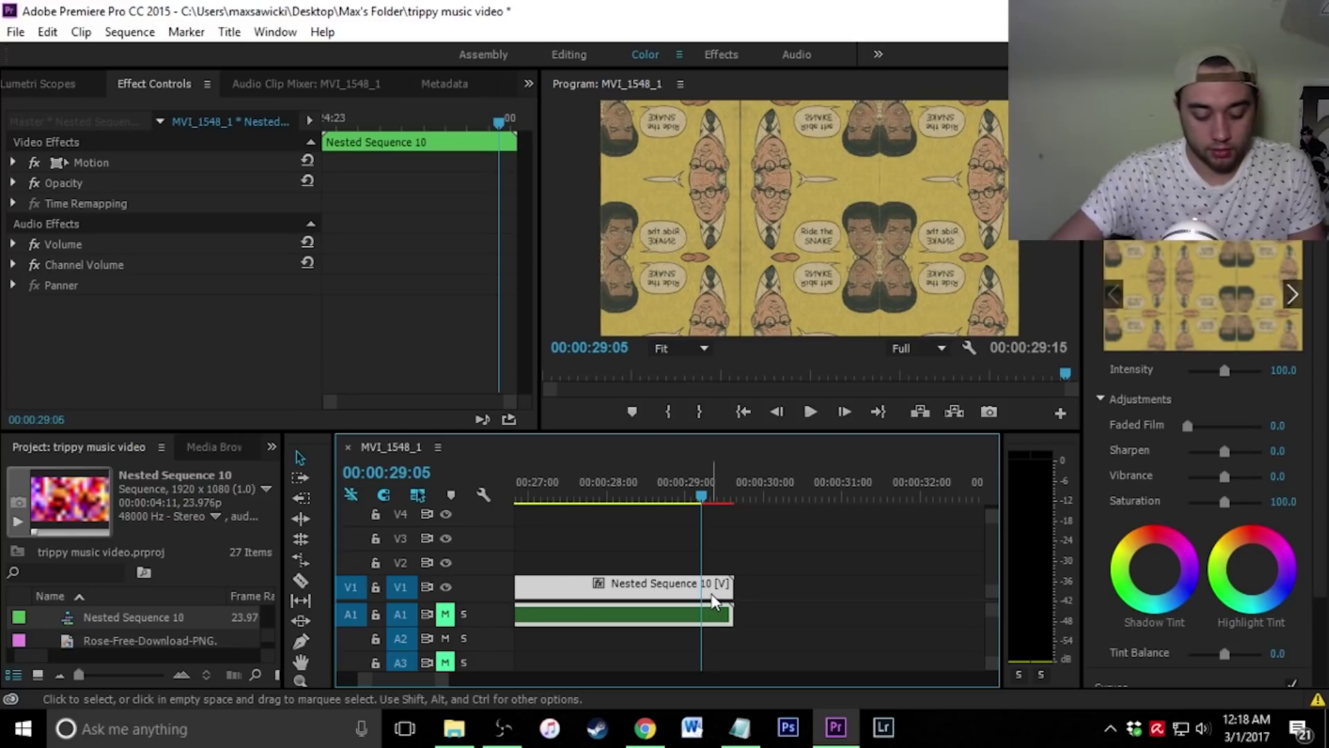
{"action": "key", "text": "ctrl+k"}
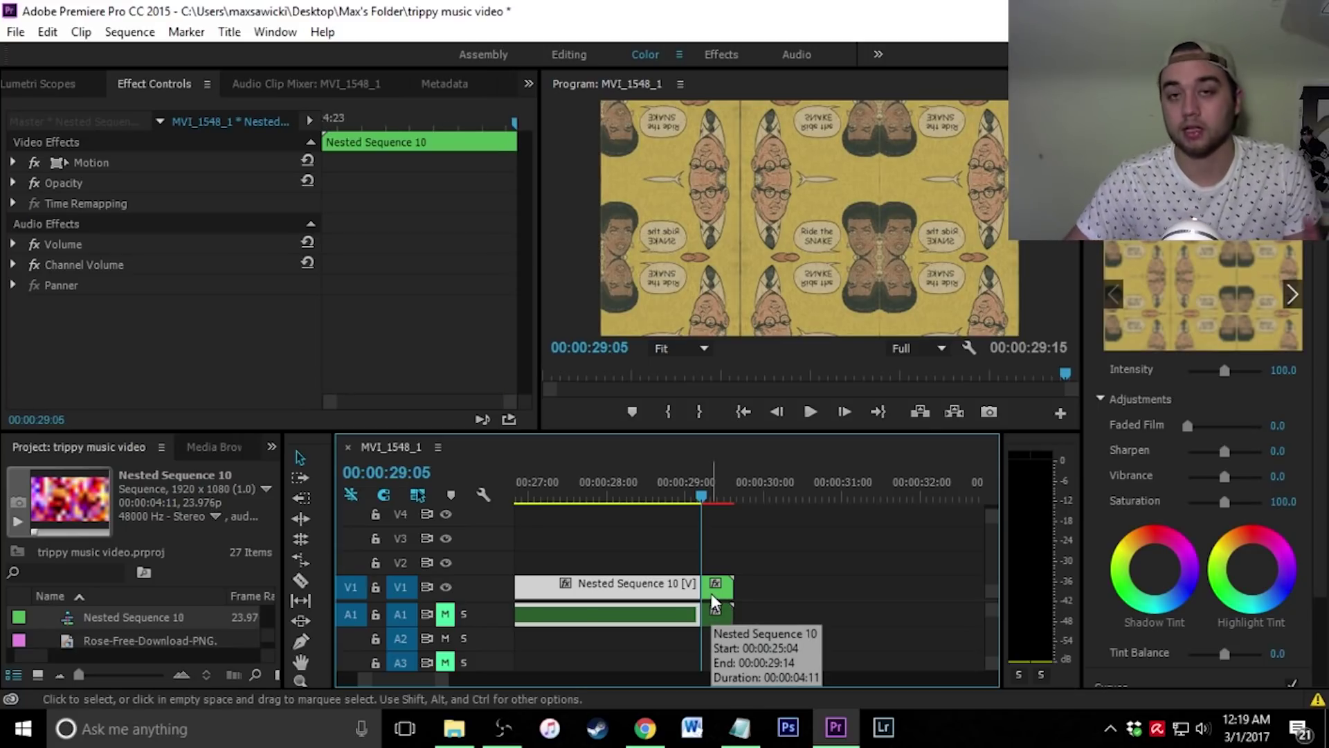
- Split Nested Sequence 10 again at 00:00:28:19, ten frames before the 00:00:29:05 cut
{"action": "key", "text": "shift"}
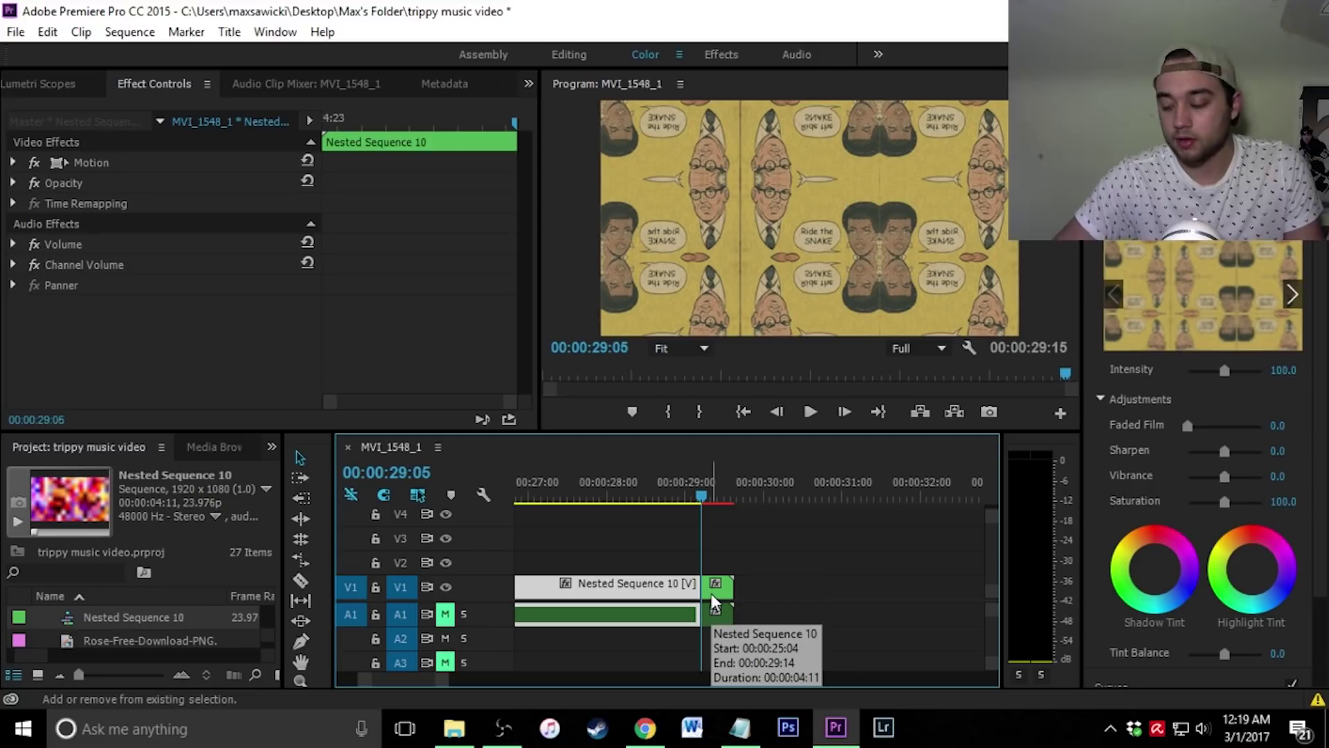
{"action": "key", "text": "shift+Left"}
{"action": "key", "text": "shift+Left"}
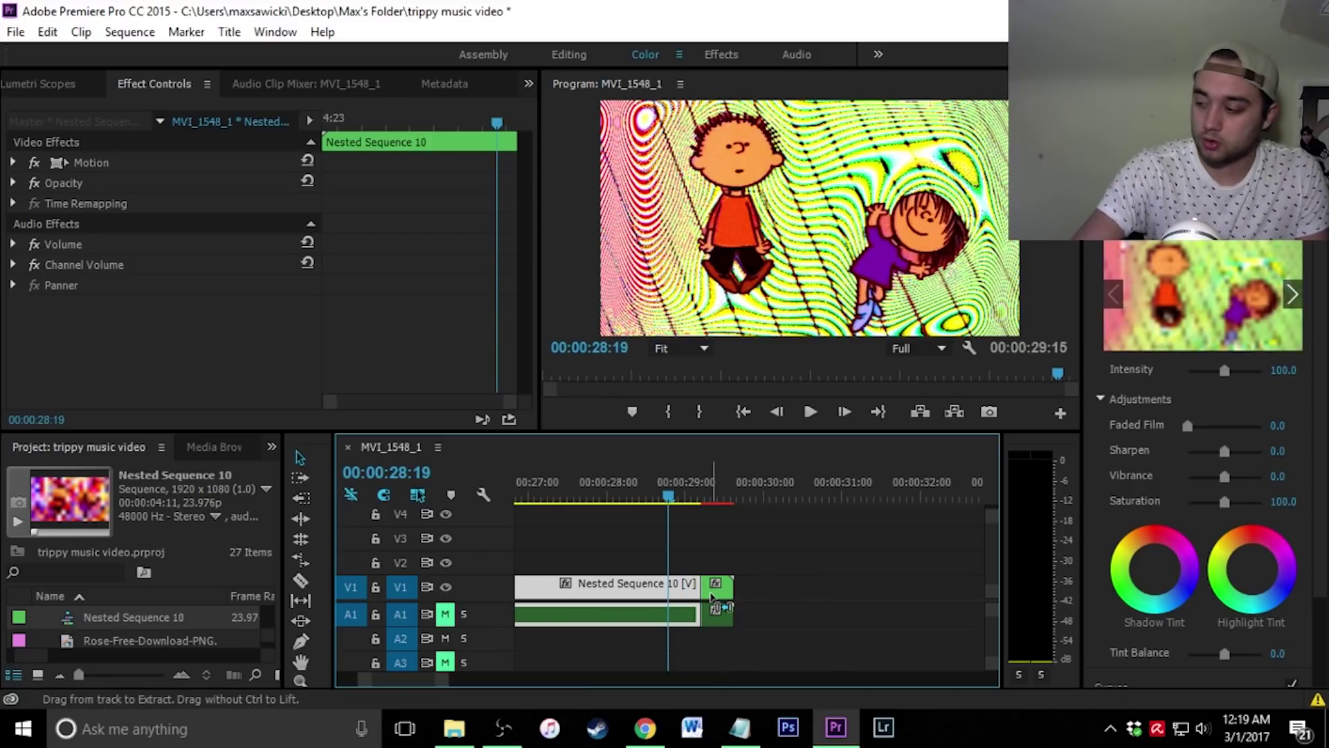
{"action": "key", "text": "ctrl+k"}
- Extend the last clip to 00:00:30:21 with copies of it, and nest all pieces after the 00:00:29:05 cut under the default name
{"action": "key", "text": "shift"}
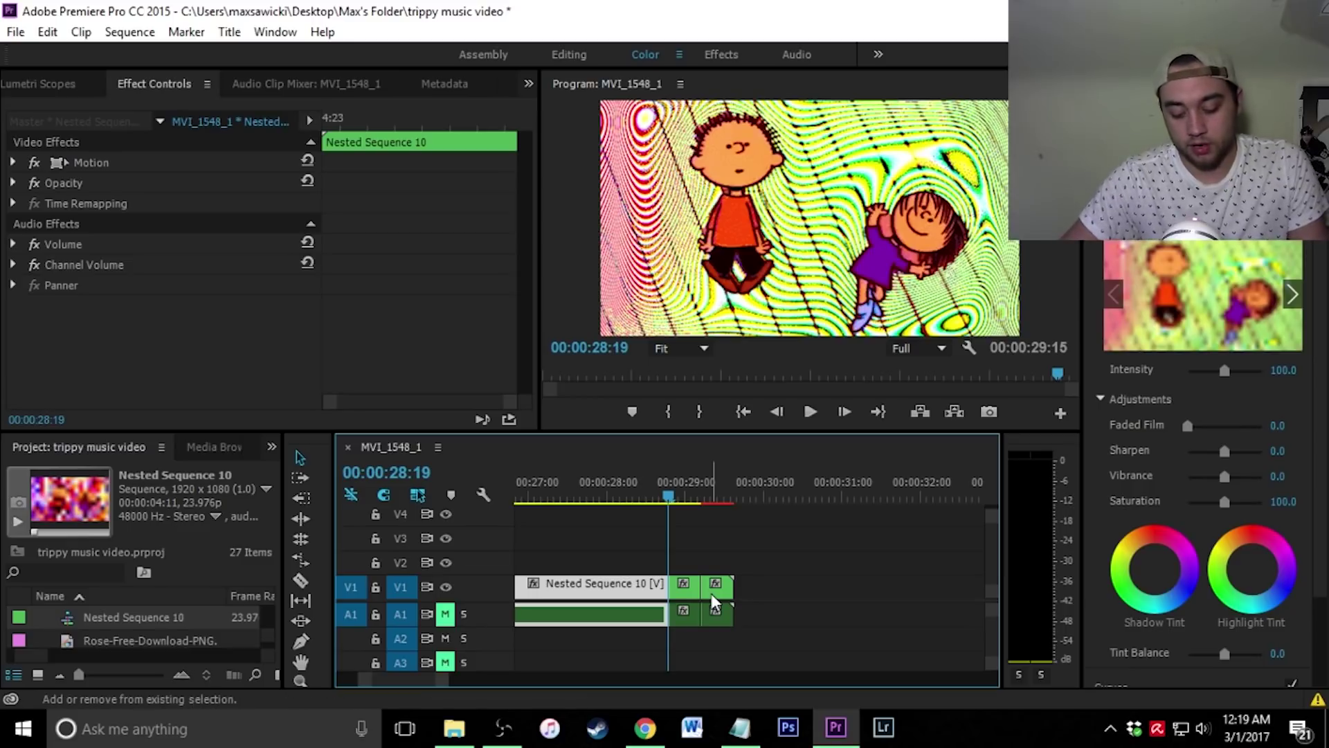
{"action": "key", "text": "shift+Right"}
{"action": "left_click", "coordinate": [712, 599]}
{"action": "key", "text": "shift+Right"}
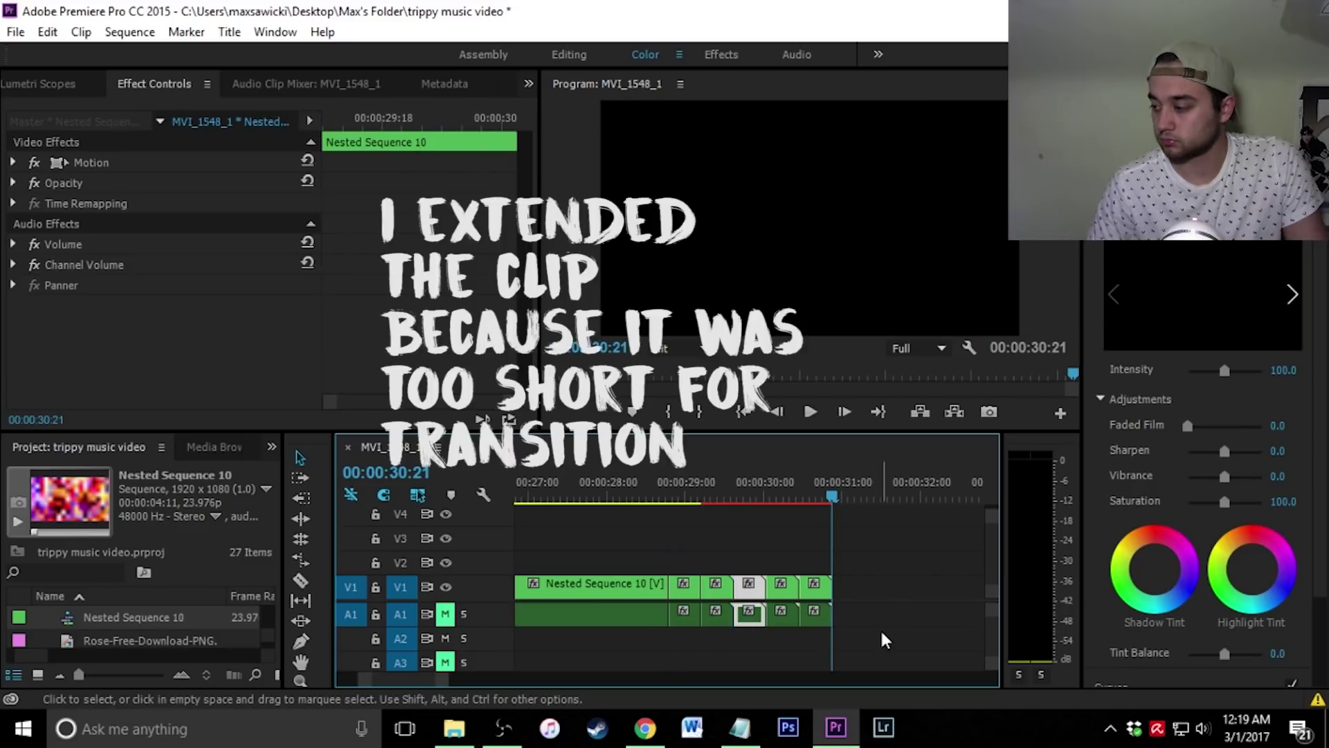
{"action": "left_click_drag", "start_coordinate": [880, 629], "coordinate": [703, 540]}
{"action": "right_click", "coordinate": [751, 600]}
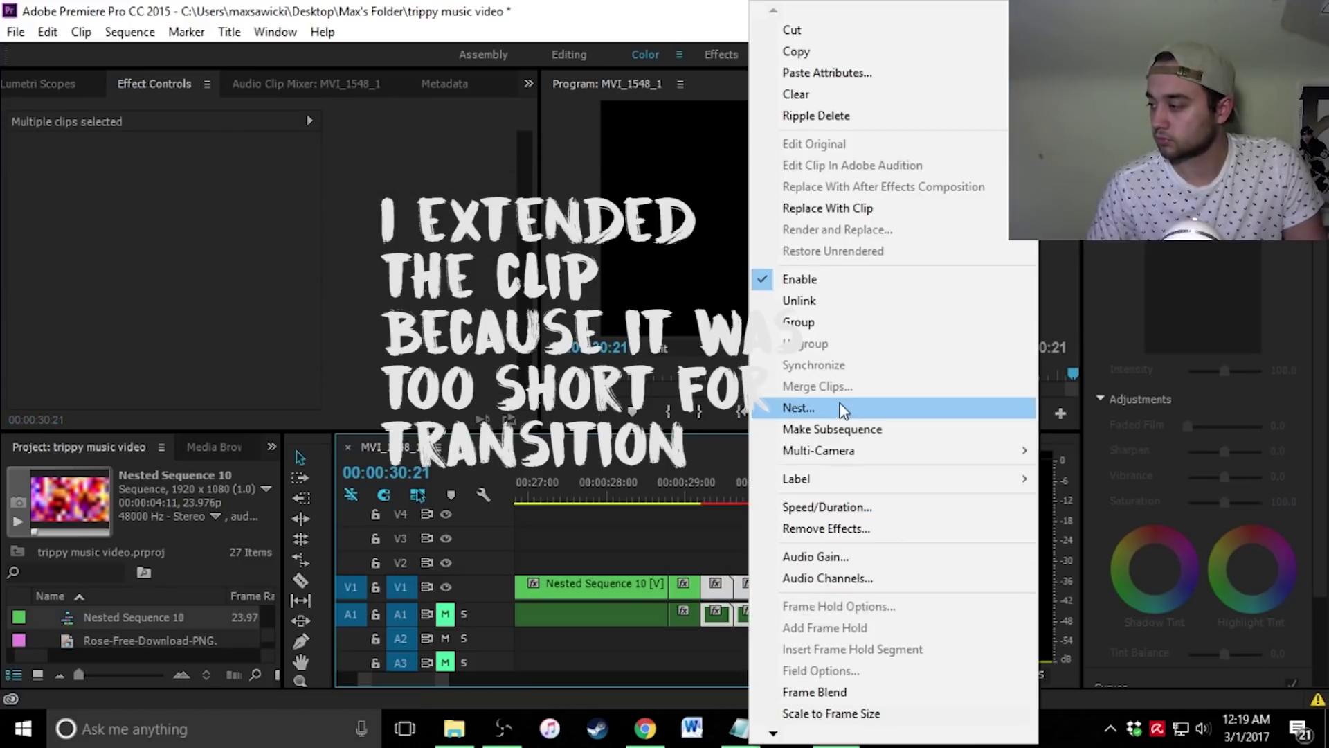
{"action": "left_click", "coordinate": [796, 410]}
{"action": "key", "text": "Return"}
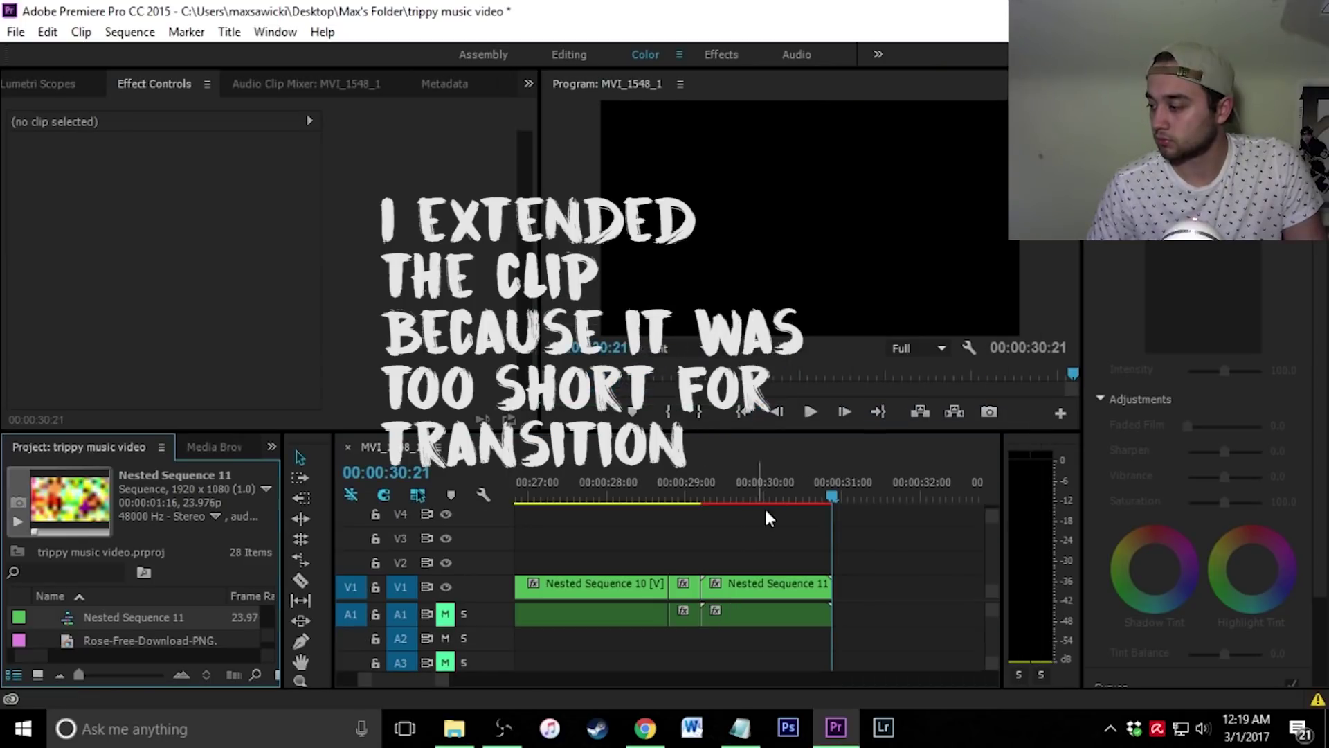
- Split Nested Sequence 11 at 00:00:29:15, ten frames after its start
{"action": "left_click", "coordinate": [787, 550]}
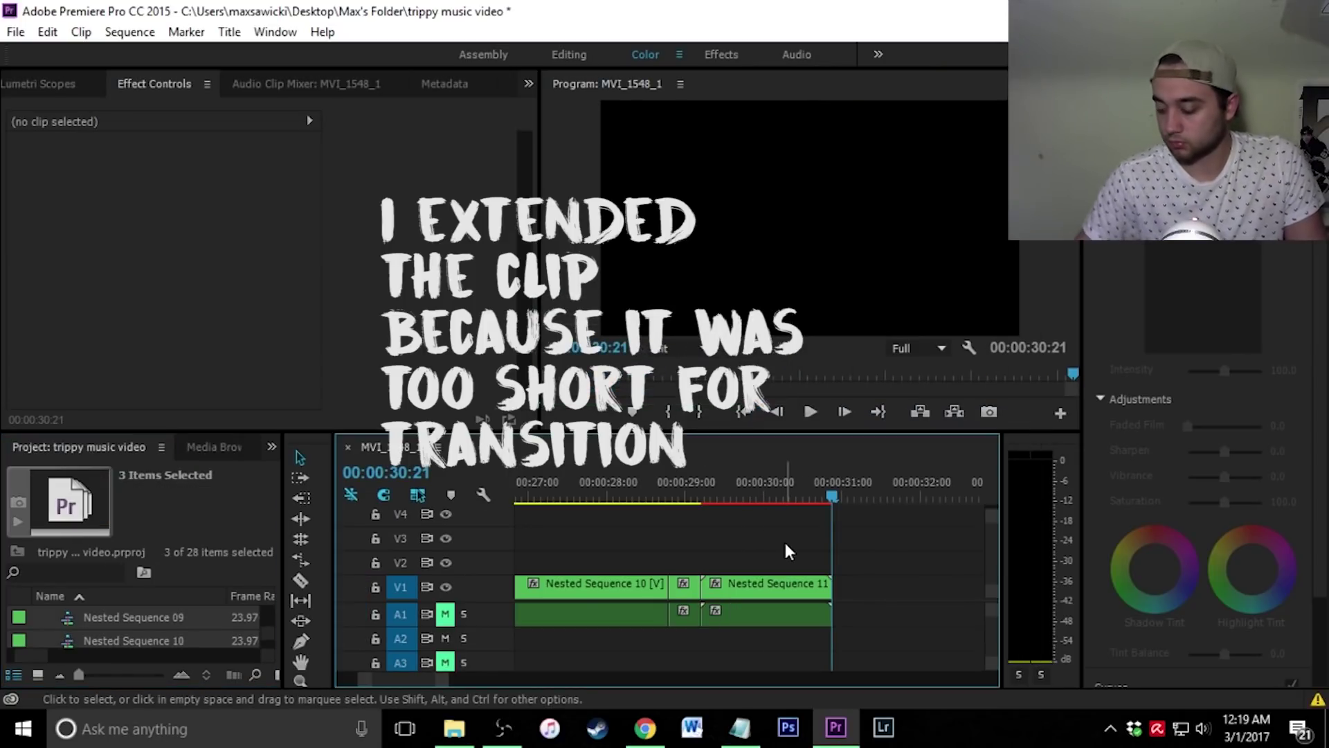
{"action": "key", "text": "j"}
{"action": "key", "text": "shift+d"}
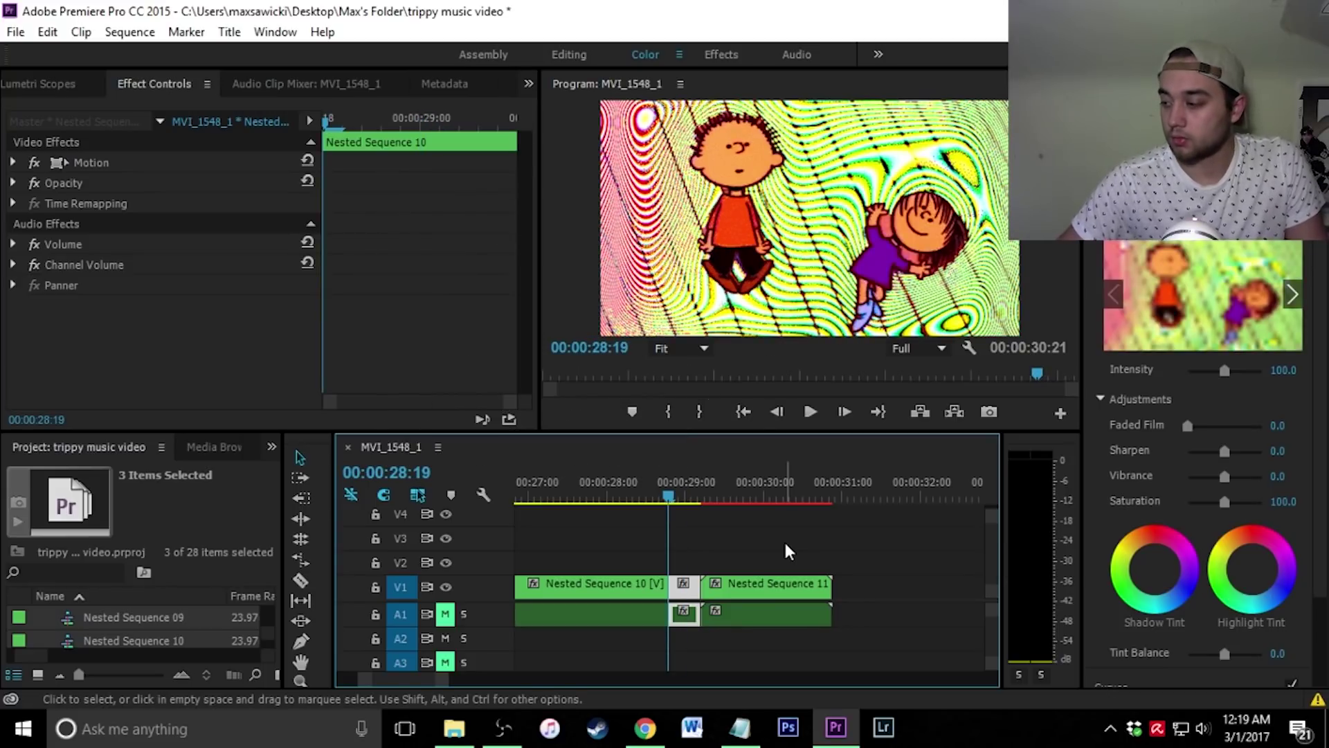
{"action": "key", "text": "shift+Down"}
{"action": "key", "text": "shift+Right"}
{"action": "key", "text": "shift+Right"}
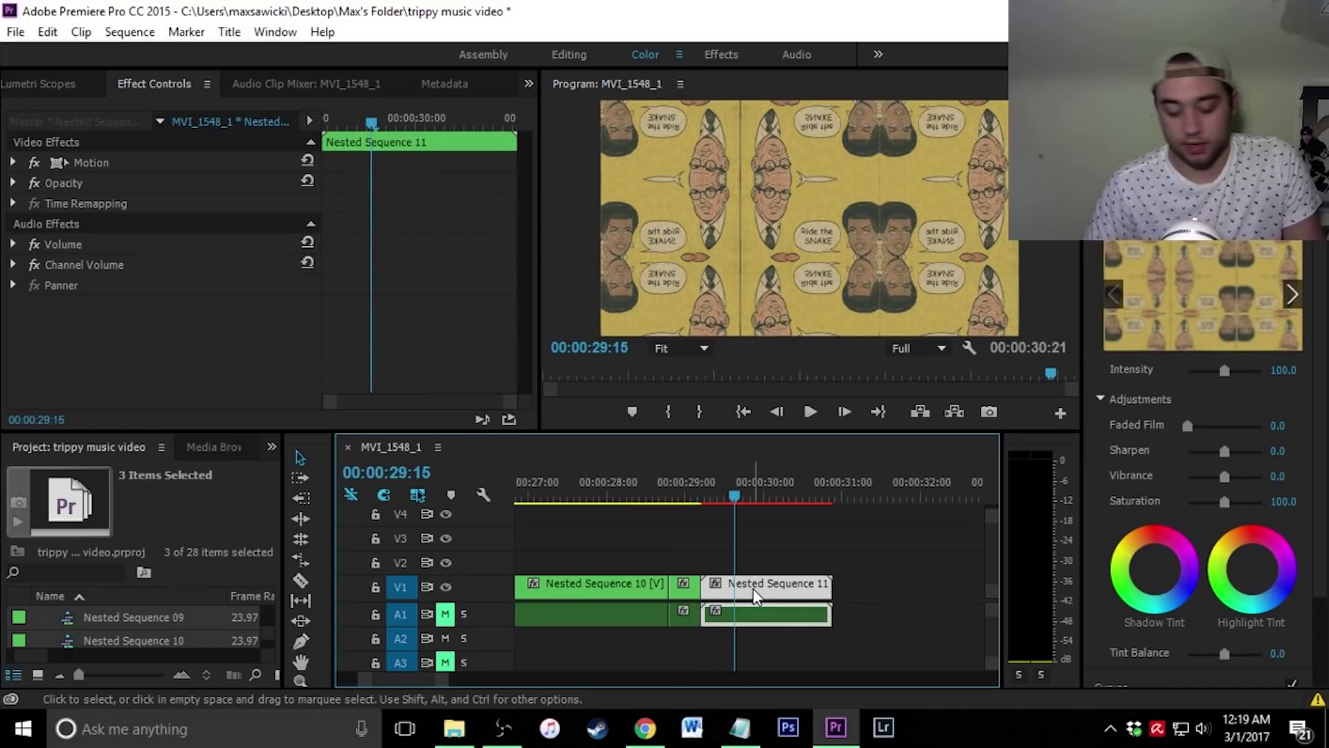
{"action": "key", "text": "ctrl+k"}
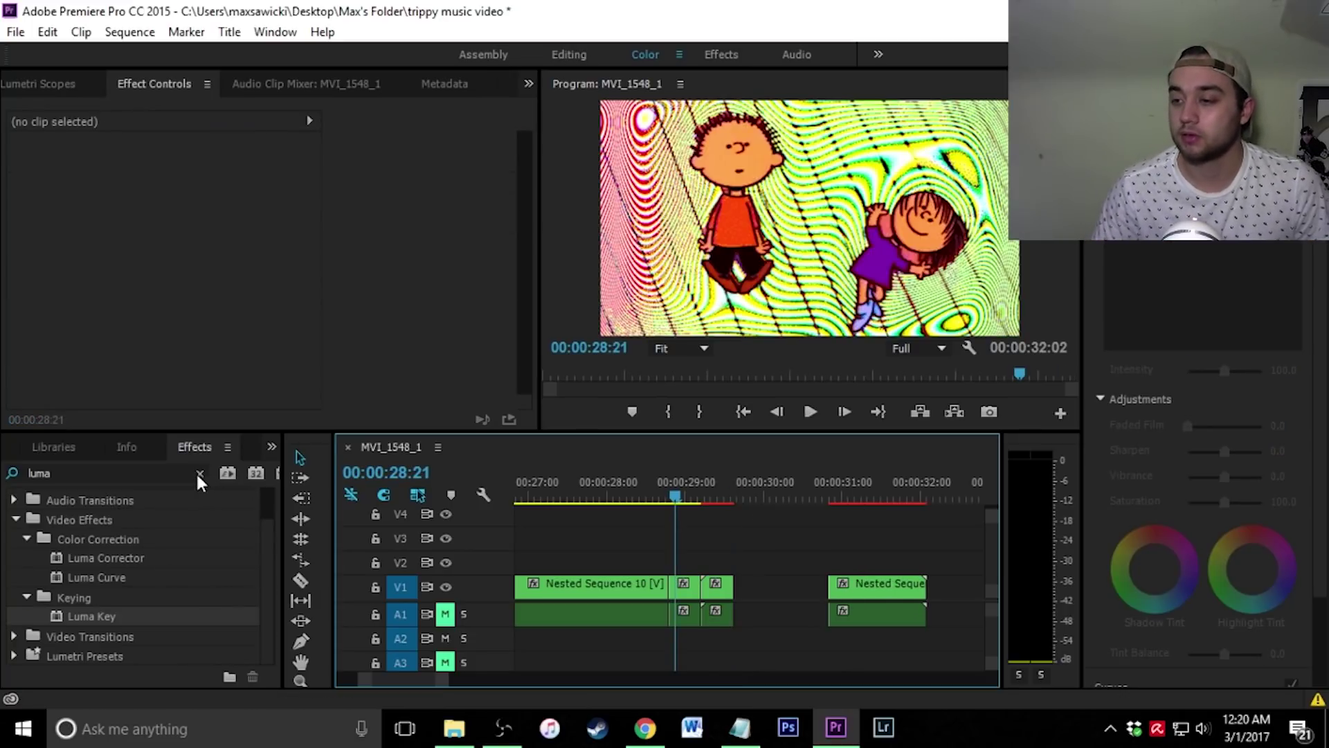
- Search the effects for "trans" and apply the Smooth Transition Tile preset to the ten-frame clip after the 00:00:29:05 cut
{"action": "left_click", "coordinate": [199, 475]}
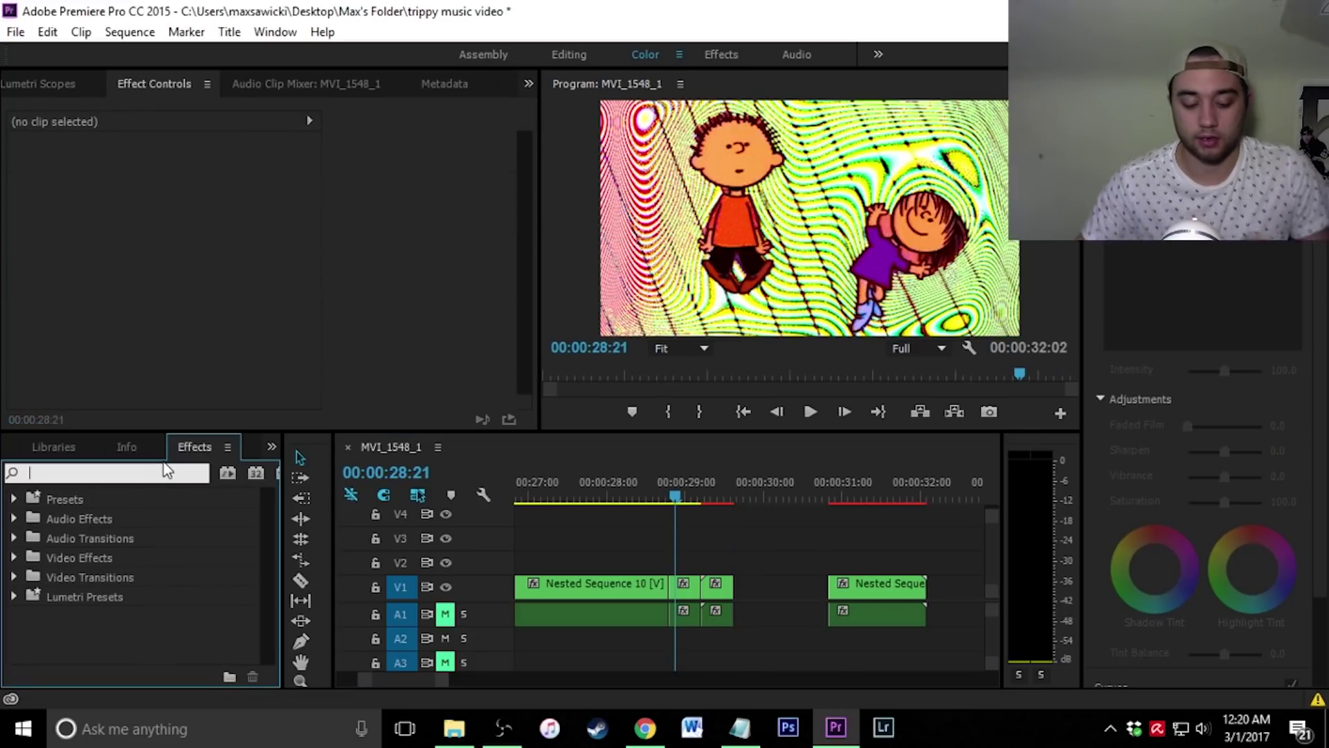
{"action": "type", "text": "trans"}
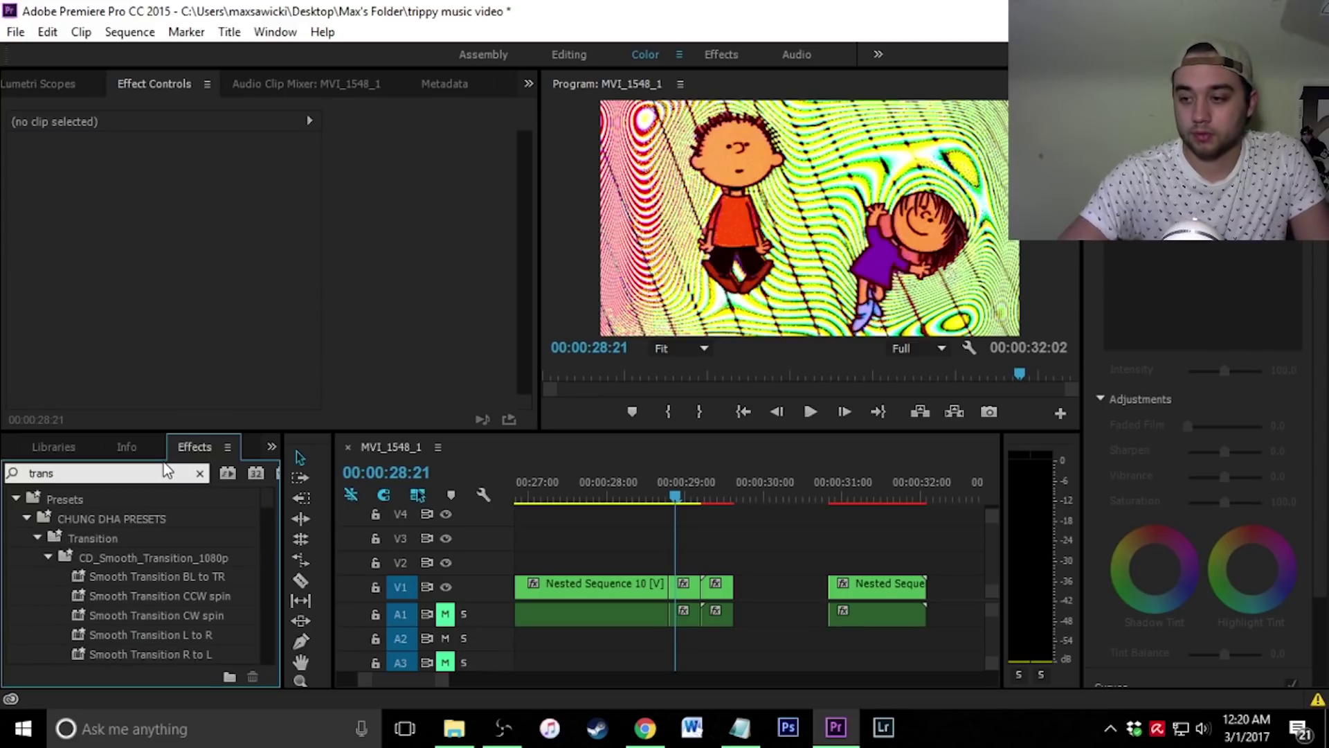
{"action": "scroll", "coordinate": [160, 626], "scroll_direction": "down", "scroll_amount": 1}
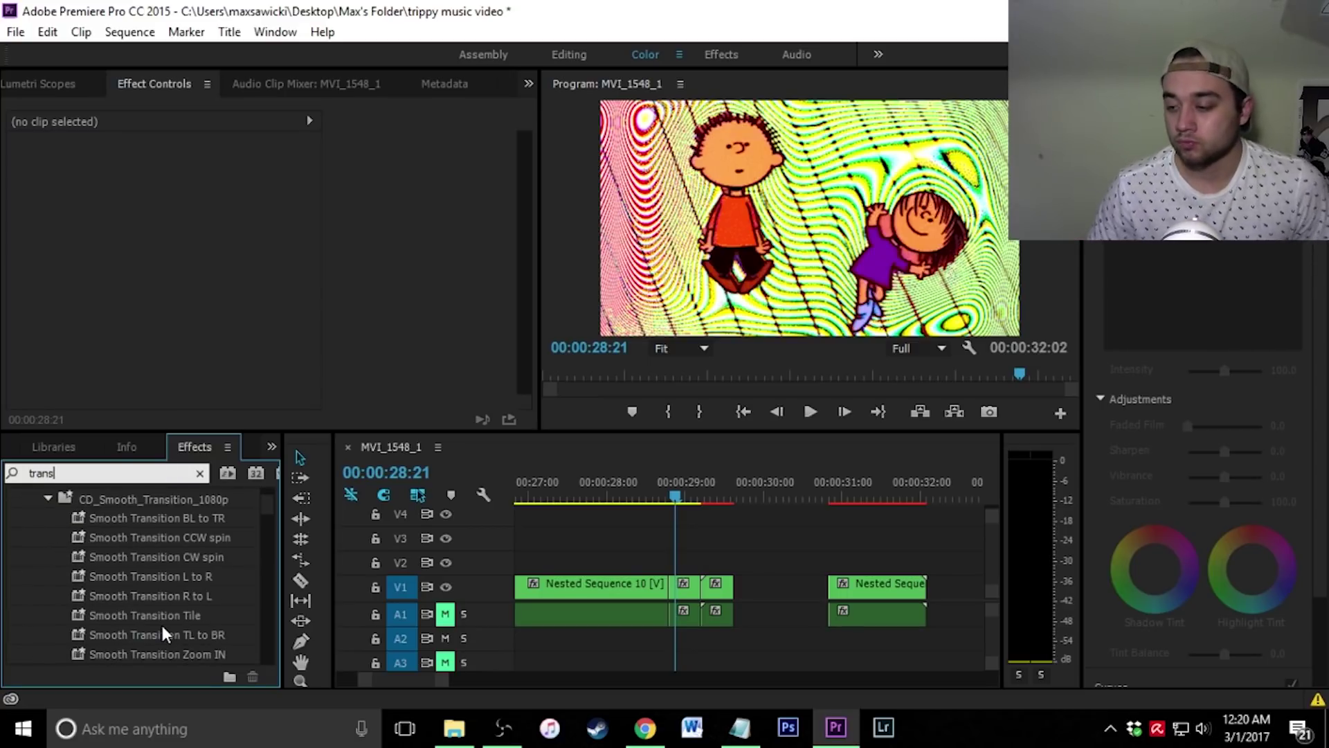
{"action": "scroll", "coordinate": [162, 625], "scroll_direction": "down", "scroll_amount": 1}
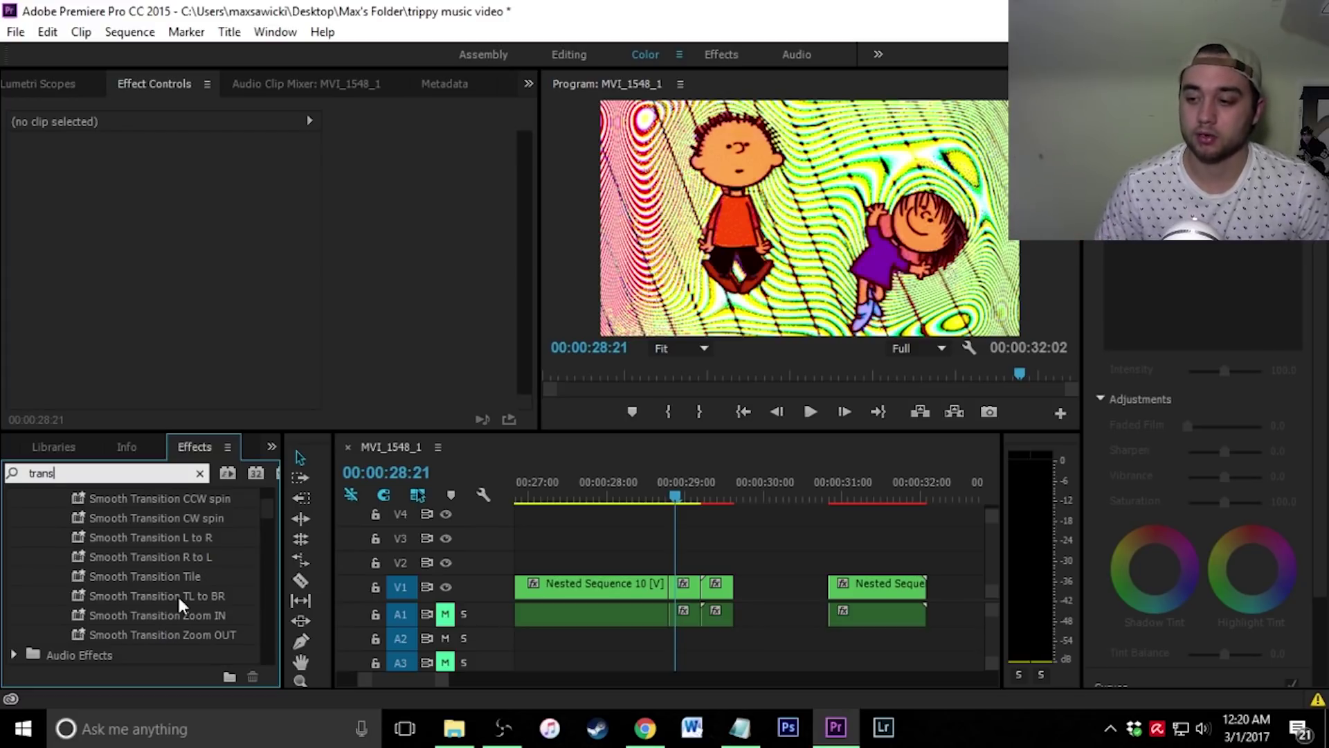
{"action": "left_click_drag", "start_coordinate": [139, 576], "coordinate": [749, 628]}
- Nest the two ten-frame clips on either side of the 00:00:29:05 cut under the default name
{"action": "right_click", "coordinate": [723, 596]}
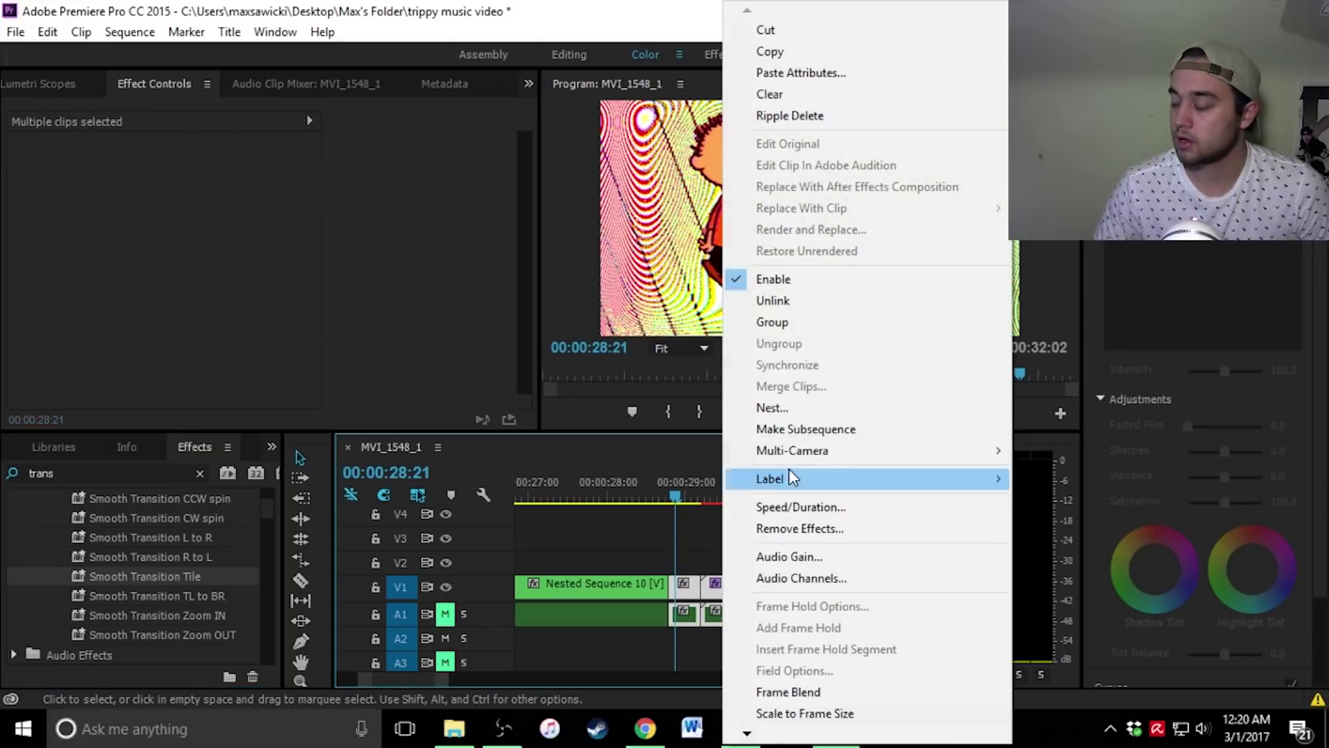
{"action": "left_click", "coordinate": [787, 403]}
{"action": "left_click", "coordinate": [638, 384]}
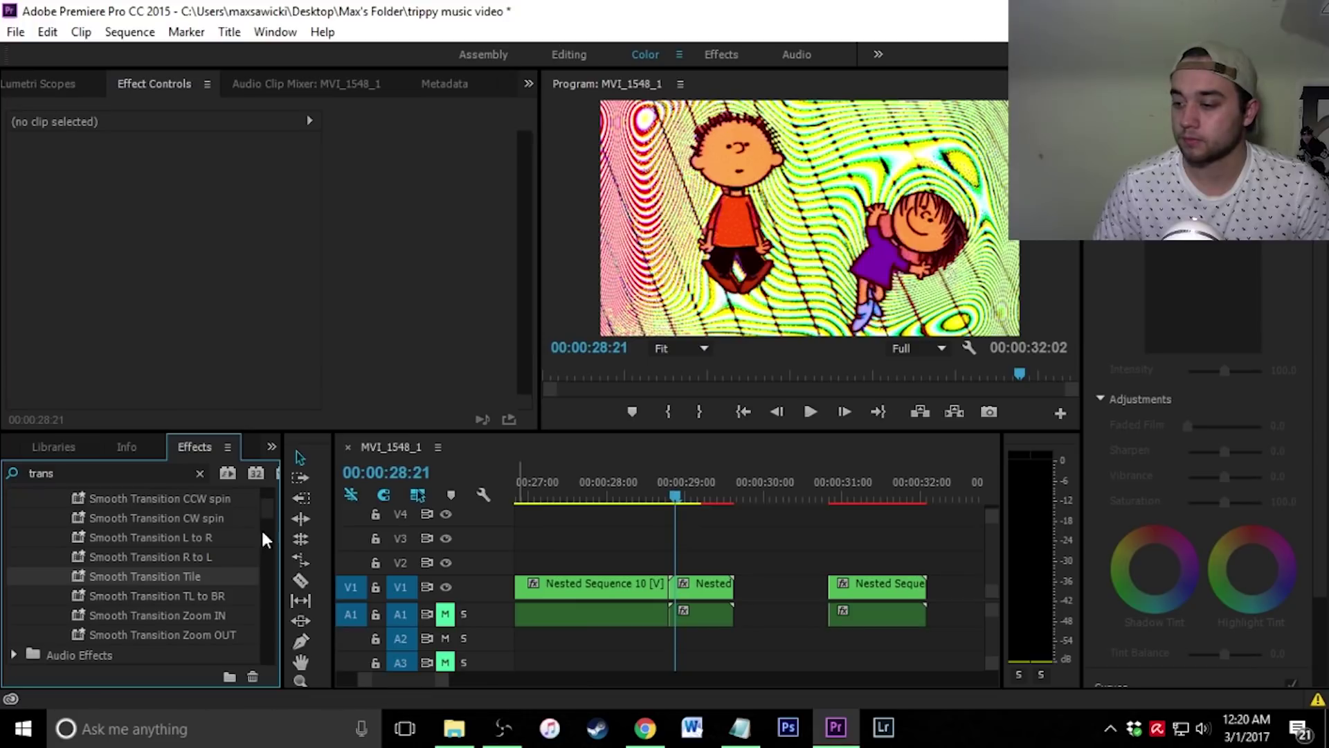
- Apply the Smooth Transition Zoom IN preset to the new short nest, and move the remaining Nested Sequence 11 clip directly after it
{"action": "left_click_drag", "start_coordinate": [160, 619], "coordinate": [704, 594]}
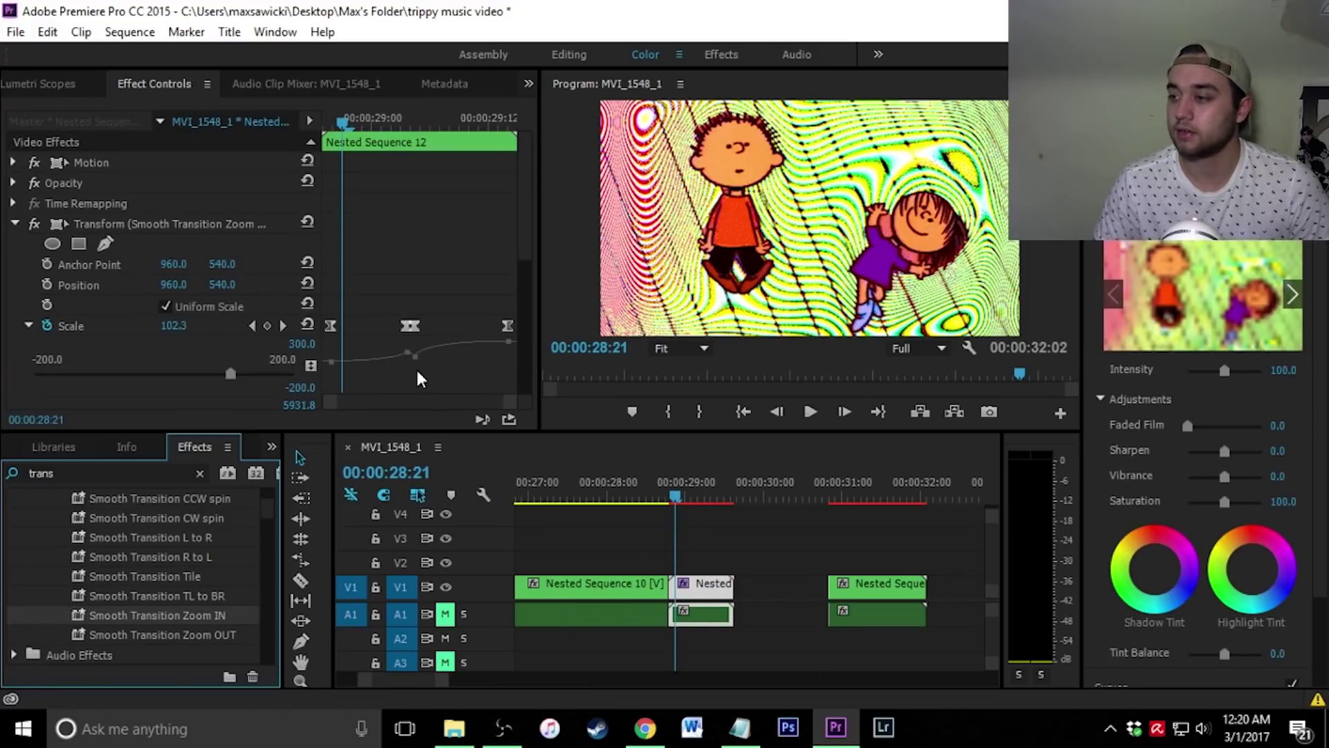
{"action": "left_click_drag", "start_coordinate": [867, 592], "coordinate": [775, 594]}
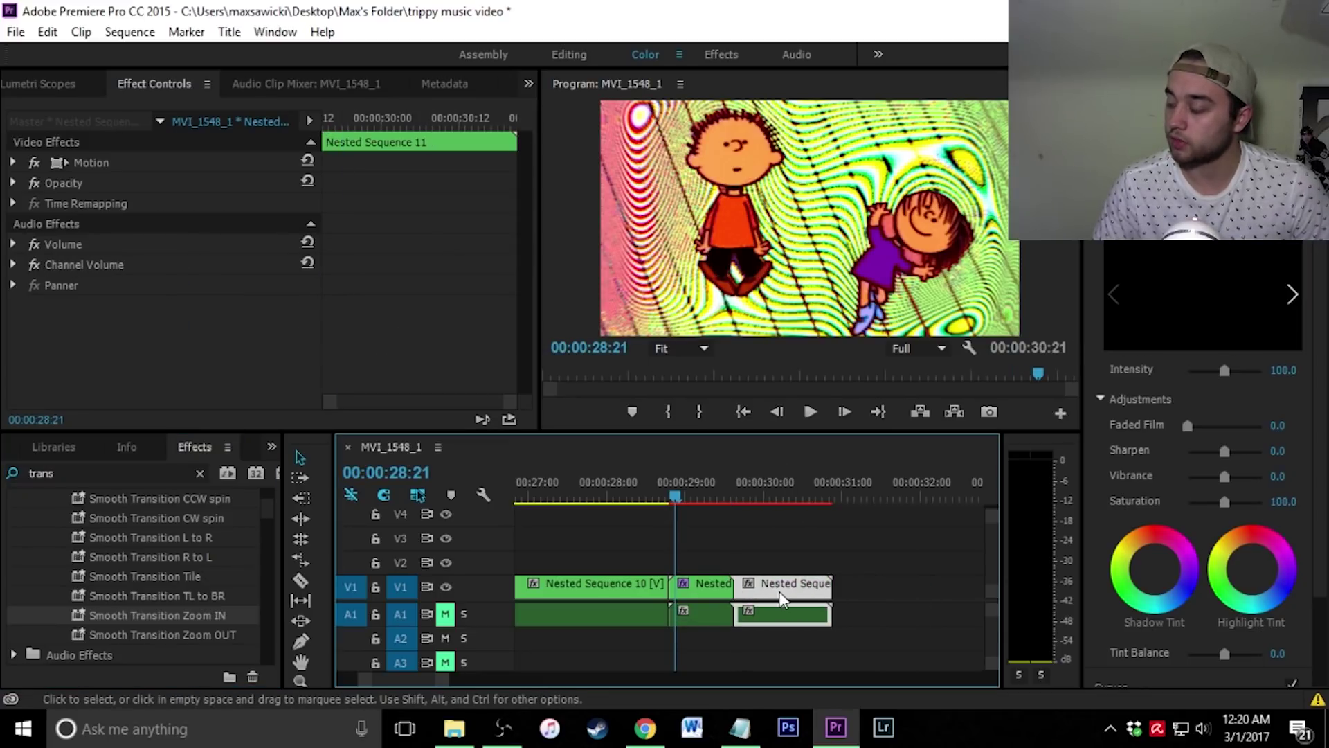
- Play back the zoom transition, return to 00:00:28:15 before it, and set the playback resolution to 1/4
{"action": "left_click", "coordinate": [666, 497]}
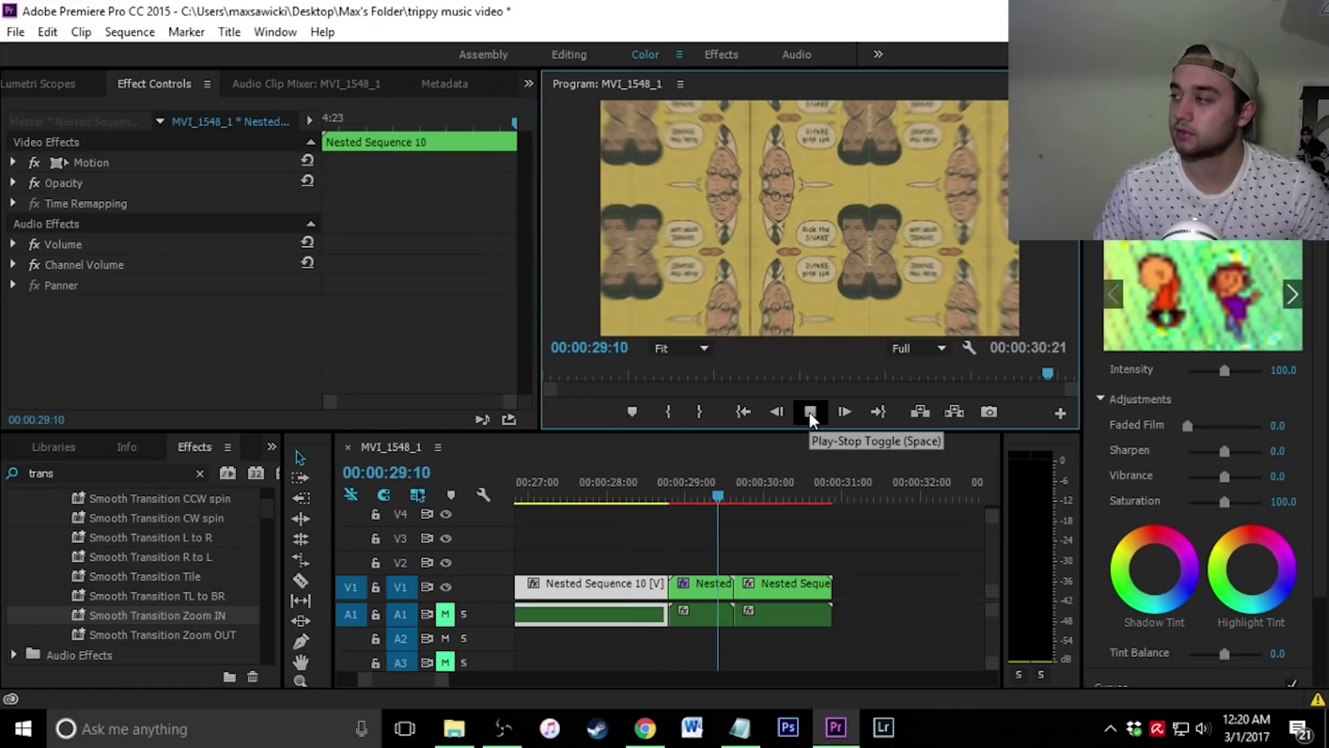
{"action": "left_click", "coordinate": [809, 413]}
{"action": "left_click_drag", "start_coordinate": [770, 498], "coordinate": [657, 499]}
{"action": "left_click", "coordinate": [921, 348]}
{"action": "left_click", "coordinate": [929, 413]}
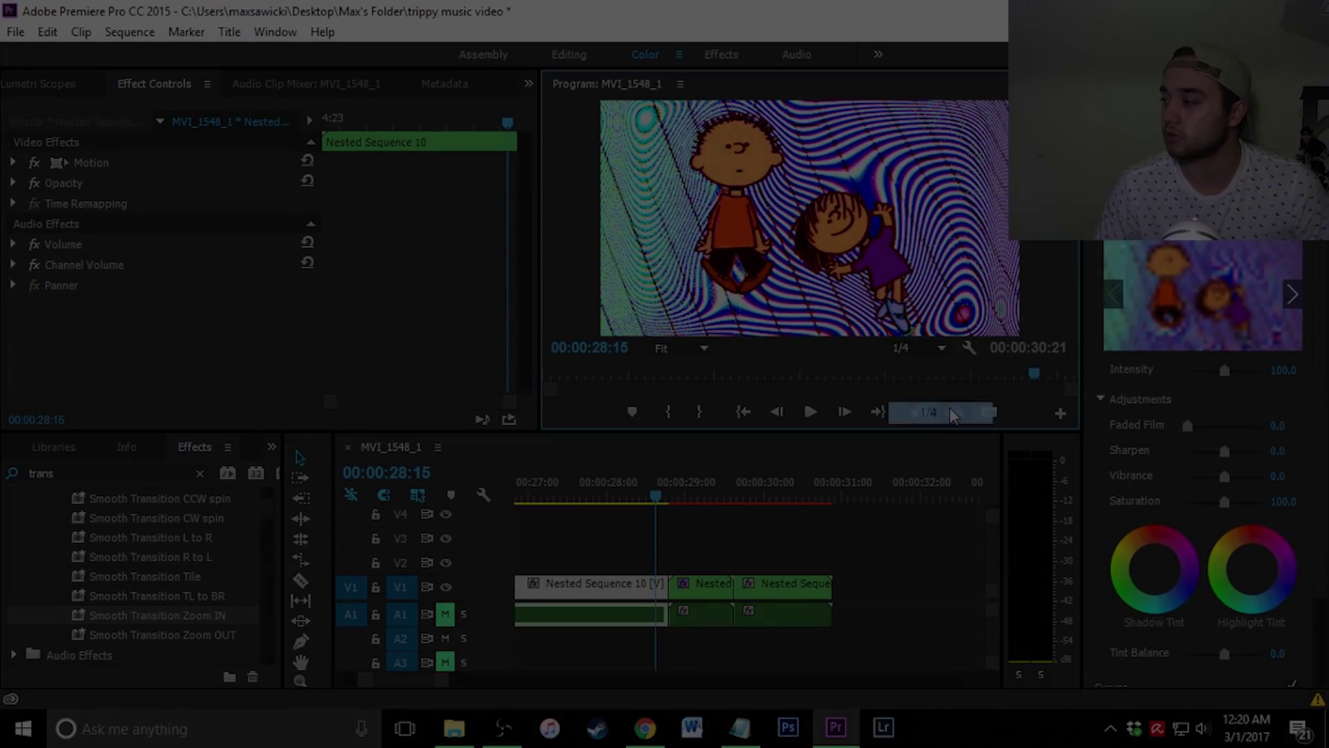